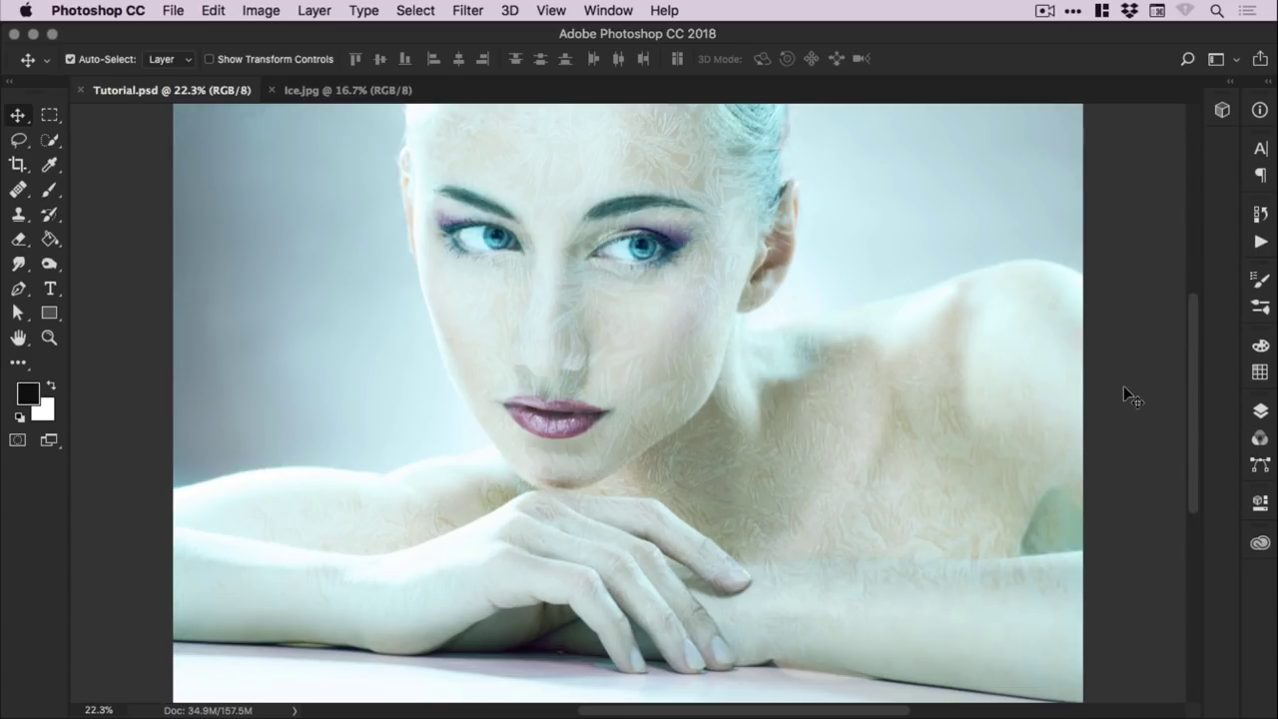
Toggle the ice, fill and photo filter layers and view the ice document to compare with the original portrait
{"action": "left_click", "coordinate": [1260, 412]}
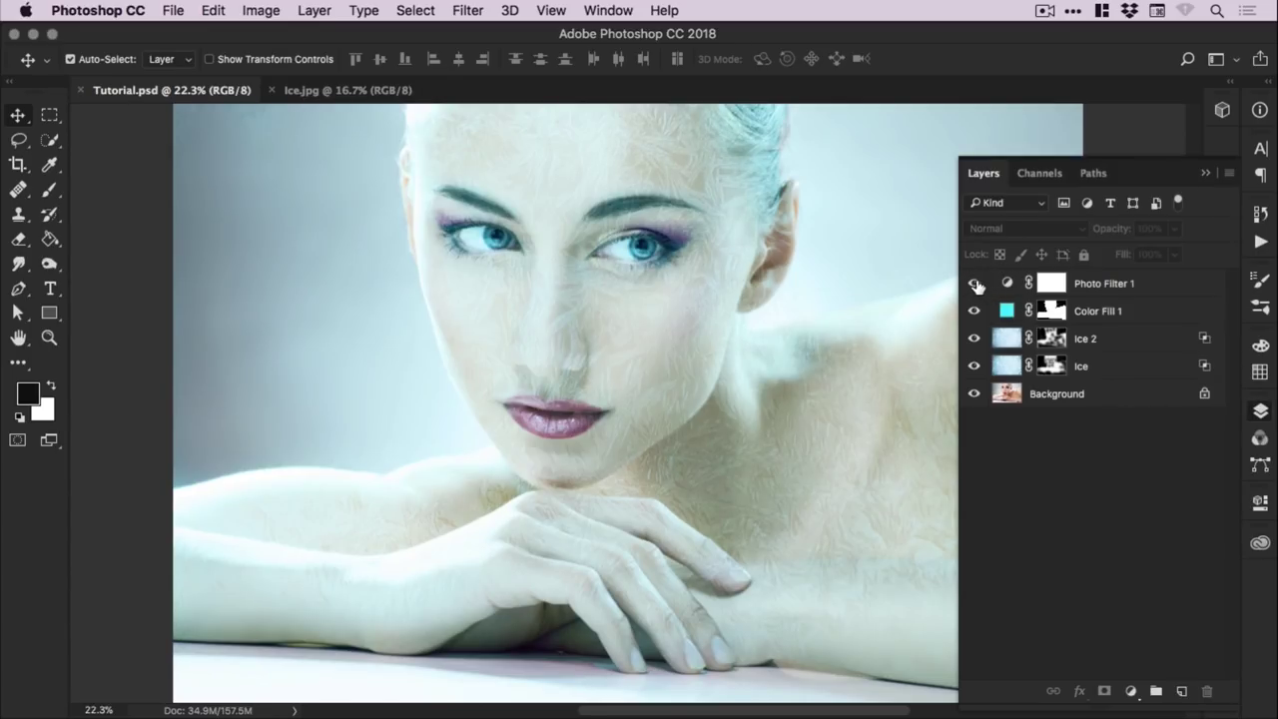
{"action": "left_click_drag", "start_coordinate": [976, 287], "coordinate": [976, 370]}
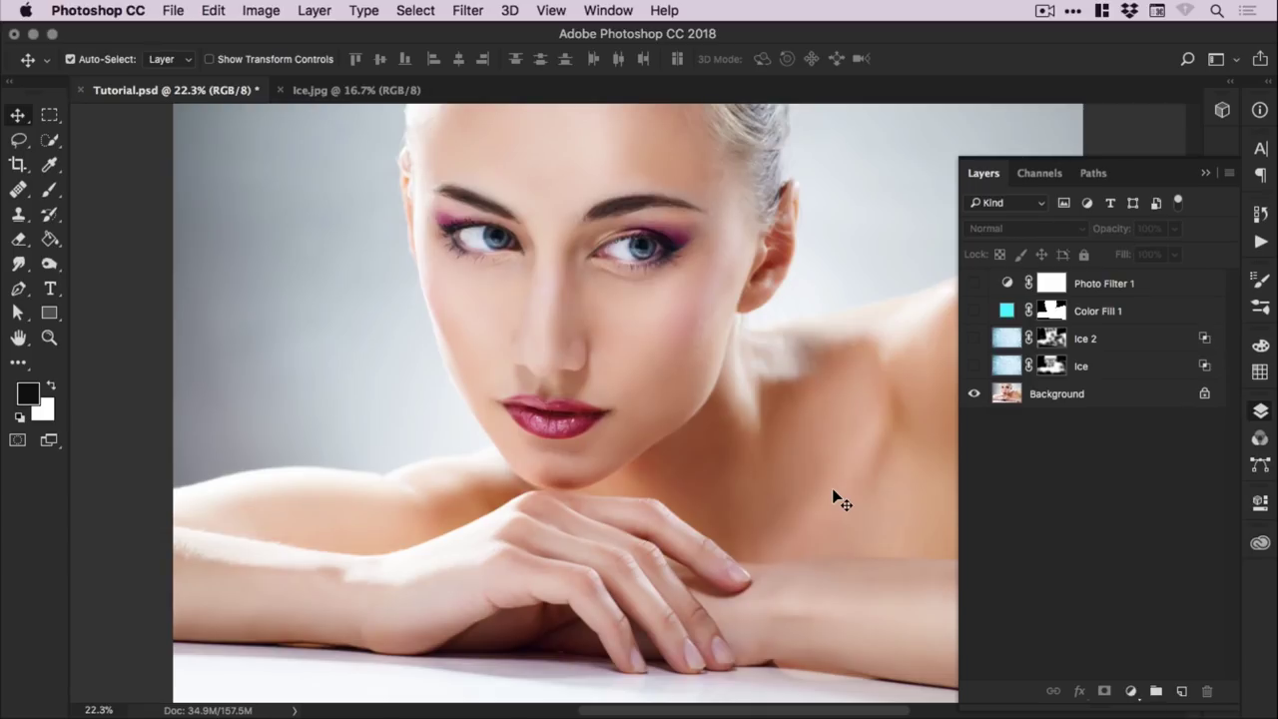
{"action": "left_click", "coordinate": [359, 91]}
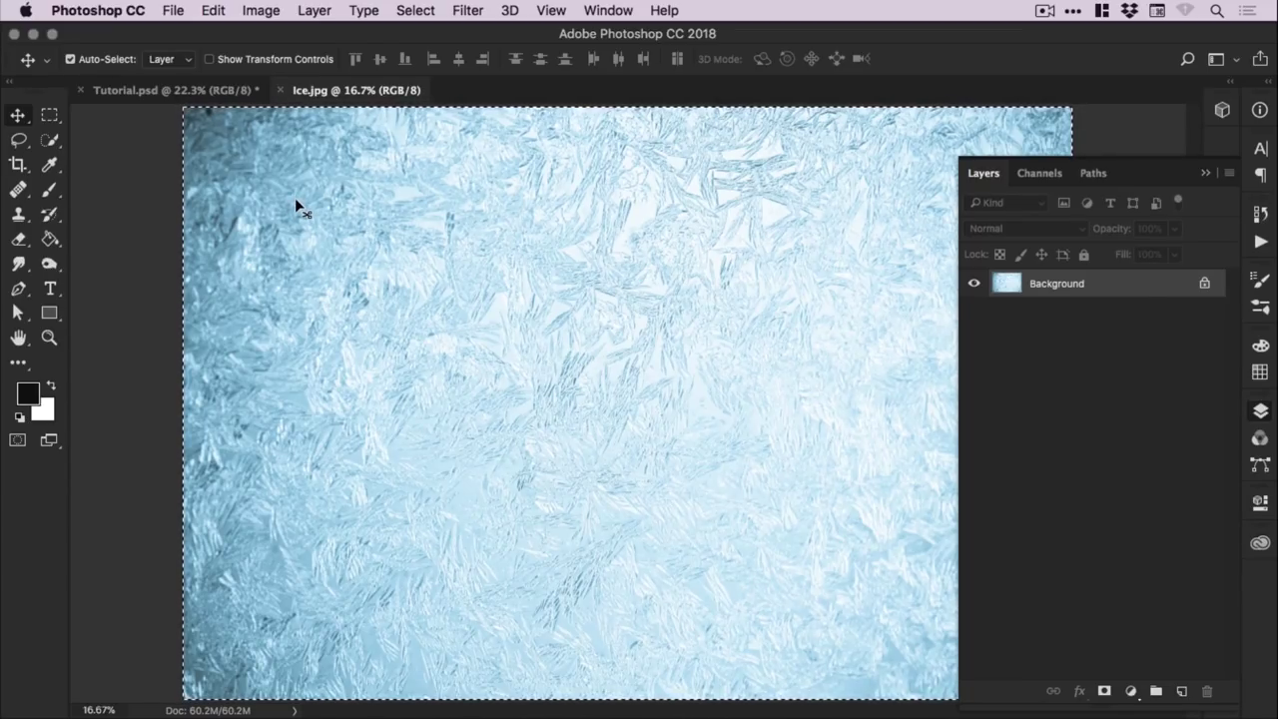
{"action": "left_click", "coordinate": [163, 90]}
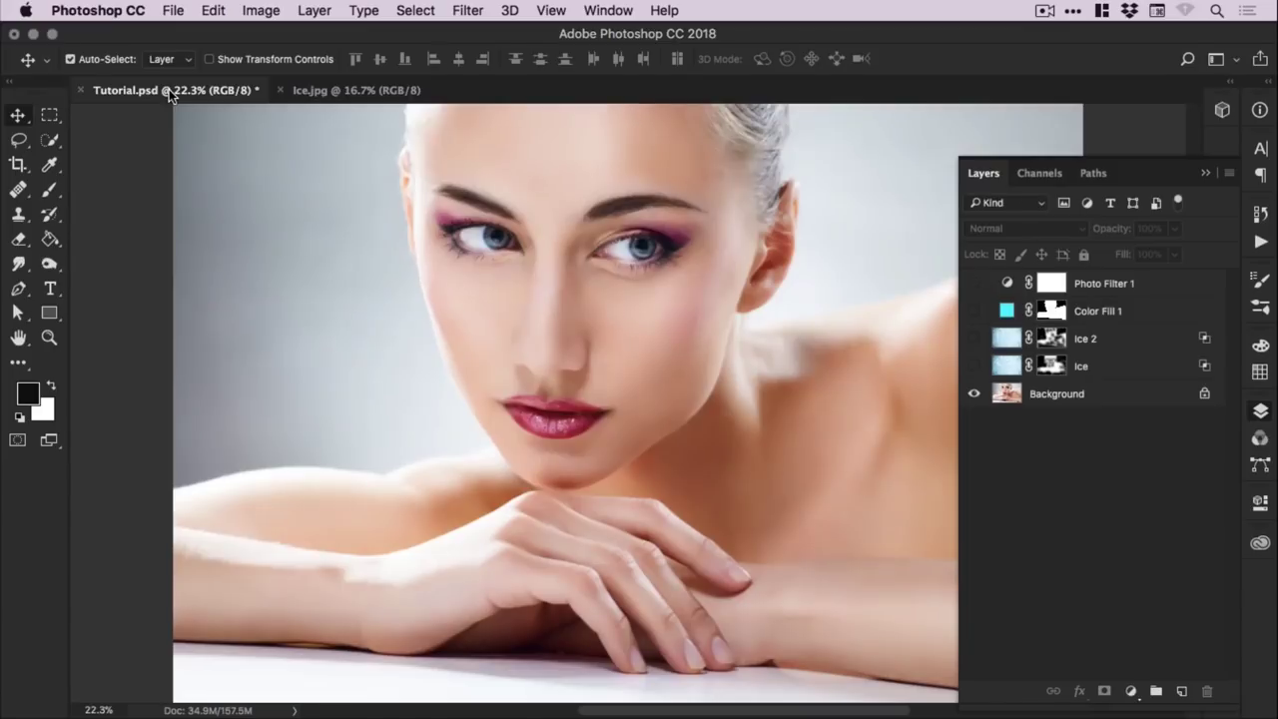
{"action": "left_click_drag", "start_coordinate": [974, 365], "coordinate": [979, 295]}
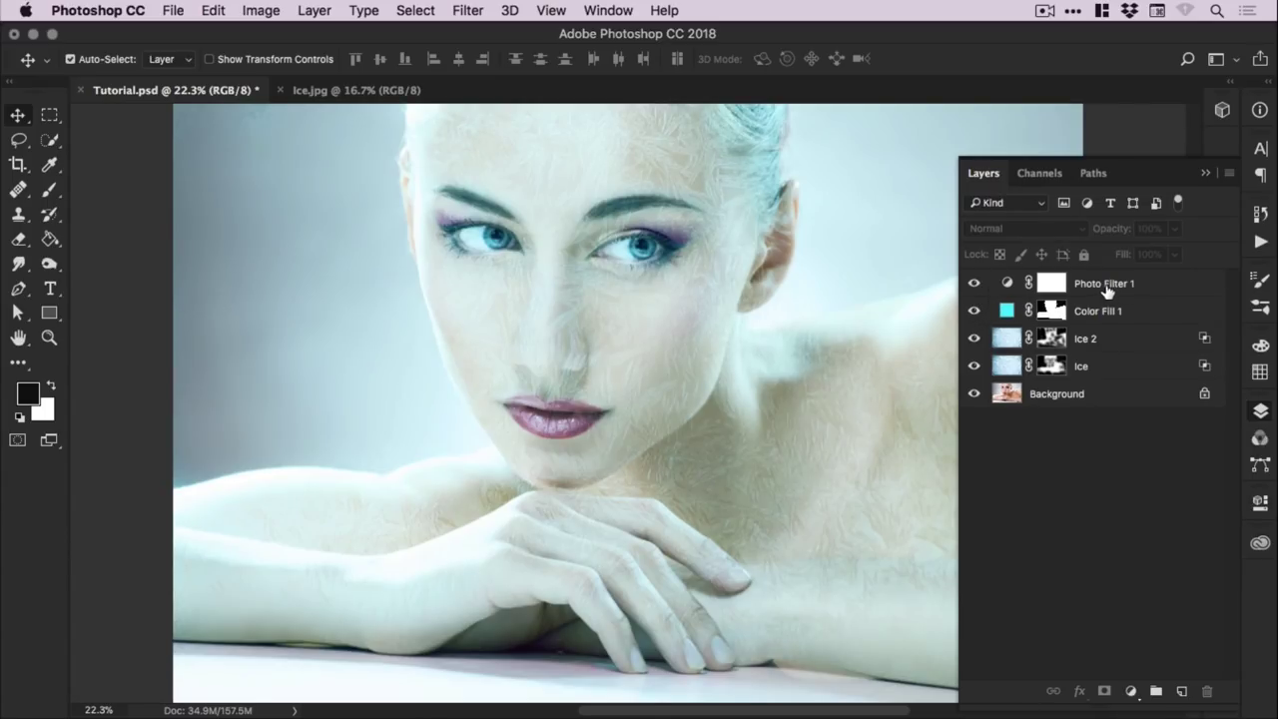
{"action": "left_click_drag", "start_coordinate": [973, 284], "coordinate": [971, 364]}
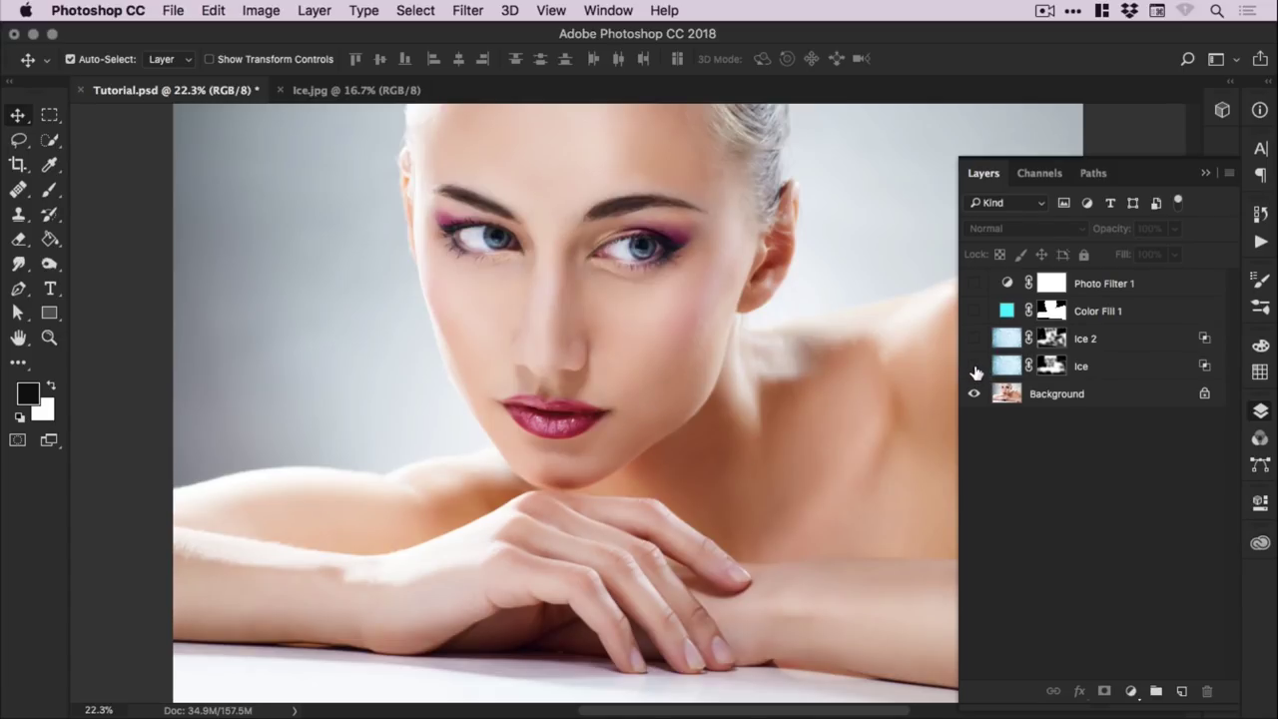
{"action": "left_click_drag", "start_coordinate": [974, 367], "coordinate": [981, 300]}
{"action": "left_click", "coordinate": [974, 285]}
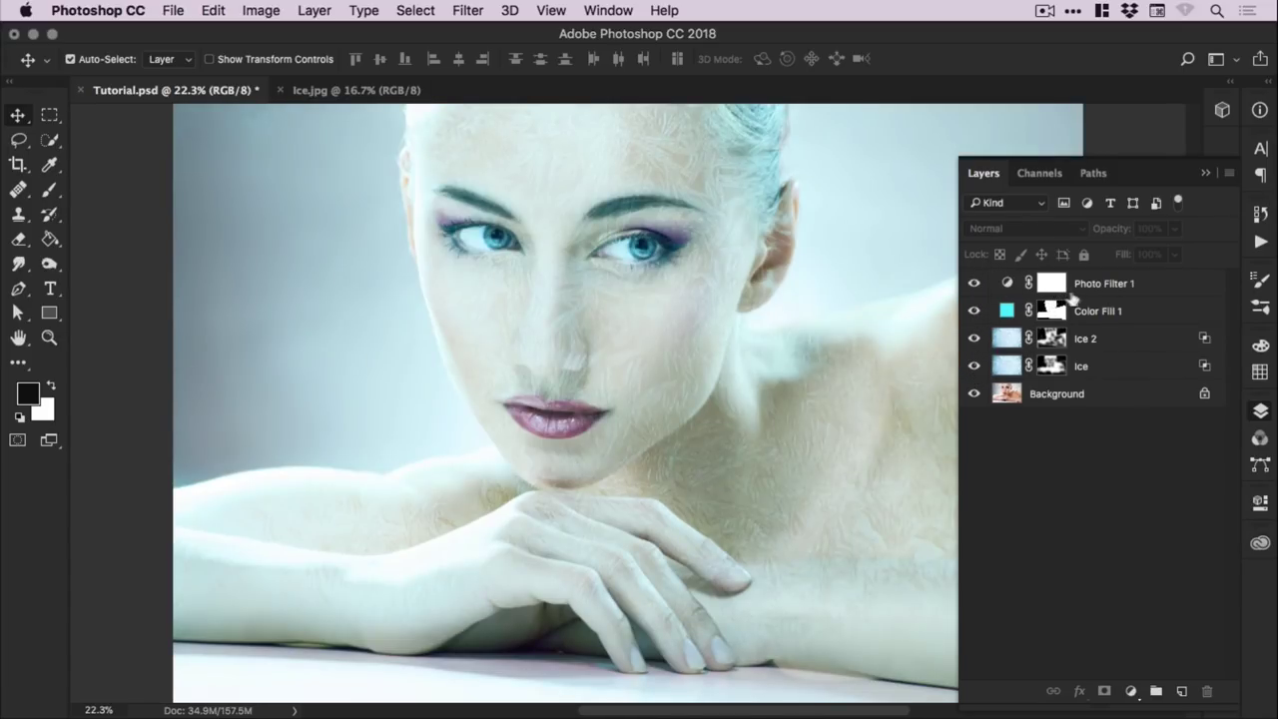
Delete the four effect layers from Photo Filter 1 down to Ice
{"action": "left_click", "coordinate": [1107, 287]}
{"action": "left_click", "coordinate": [1111, 368], "text": "shift"}
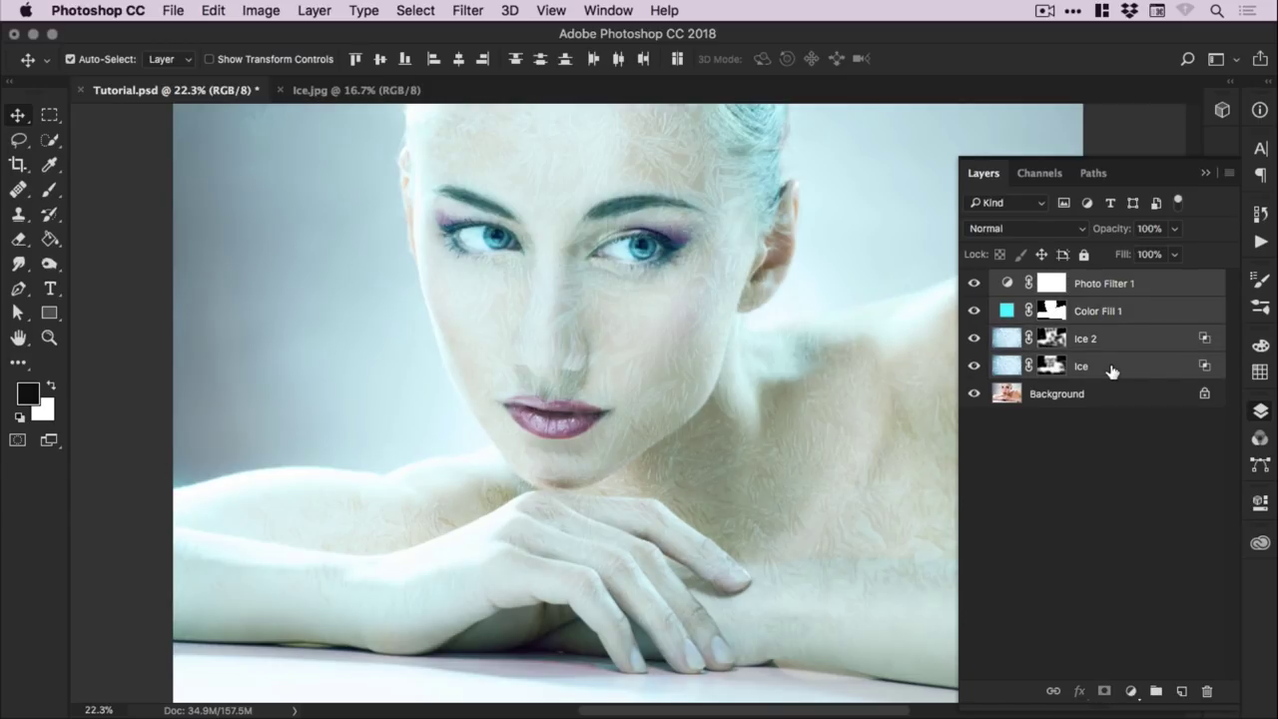
{"action": "key", "text": "Delete"}
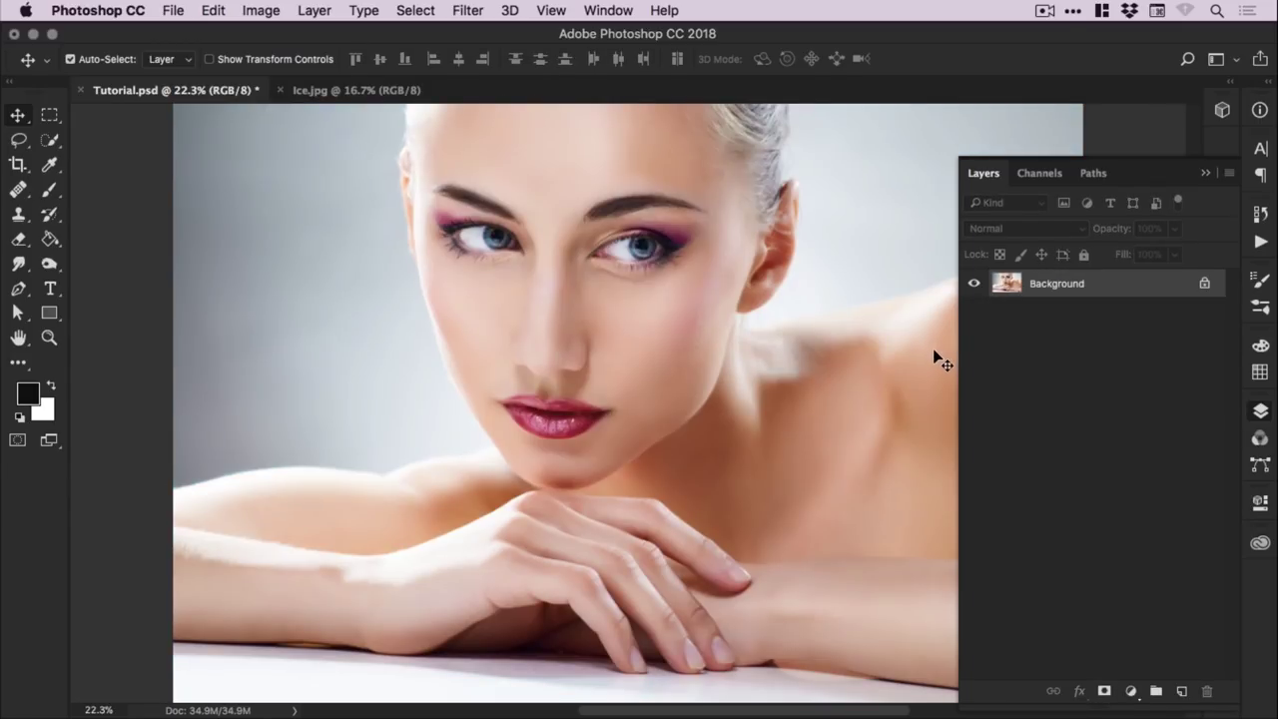
Select all of the ice.jpg texture, copy it, and go back to Tutorial.psd
{"action": "left_click", "coordinate": [343, 90]}
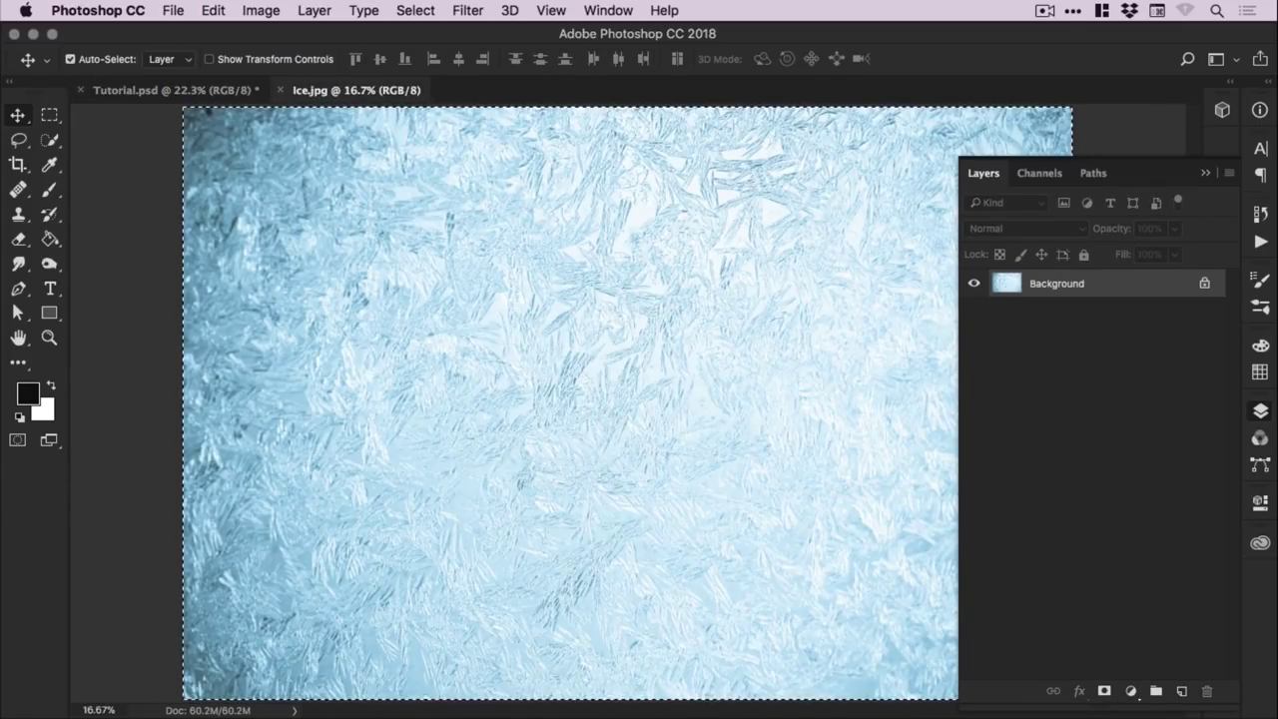
{"action": "key", "text": "super+d"}
{"action": "left_click", "coordinate": [411, 12]}
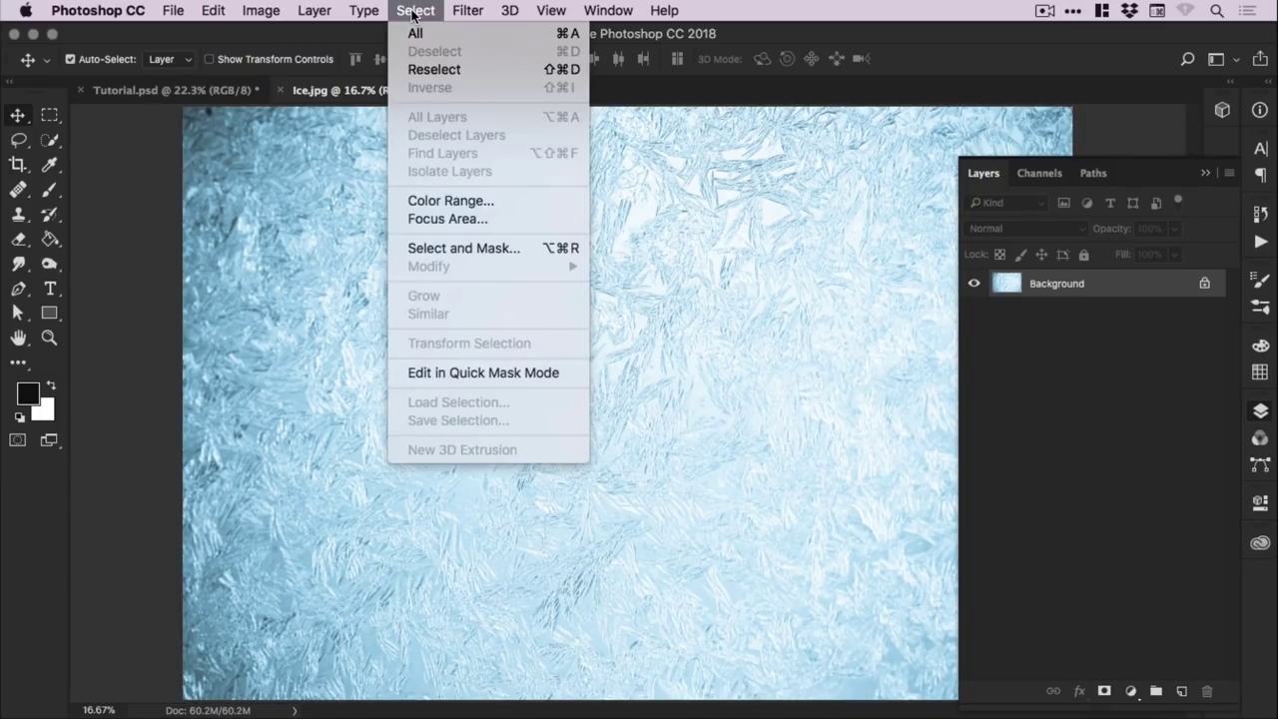
{"action": "left_click", "coordinate": [459, 33]}
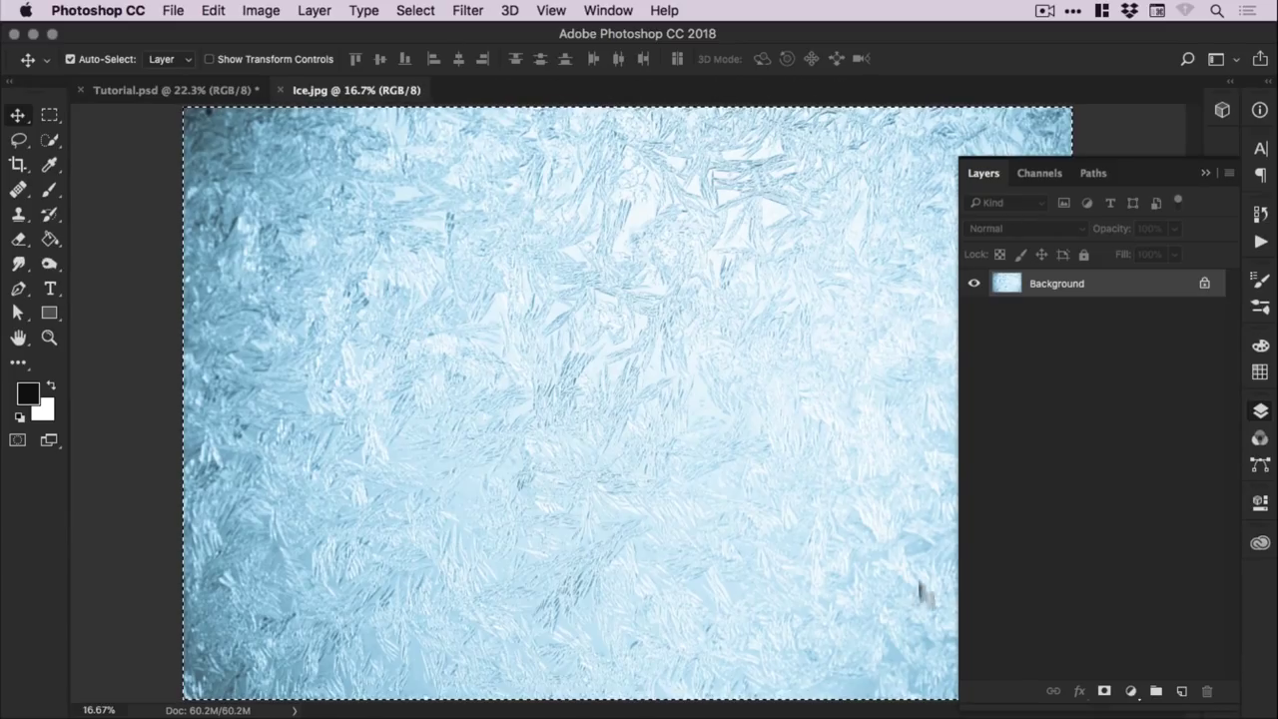
{"action": "left_click", "coordinate": [213, 9]}
{"action": "left_click", "coordinate": [225, 148]}
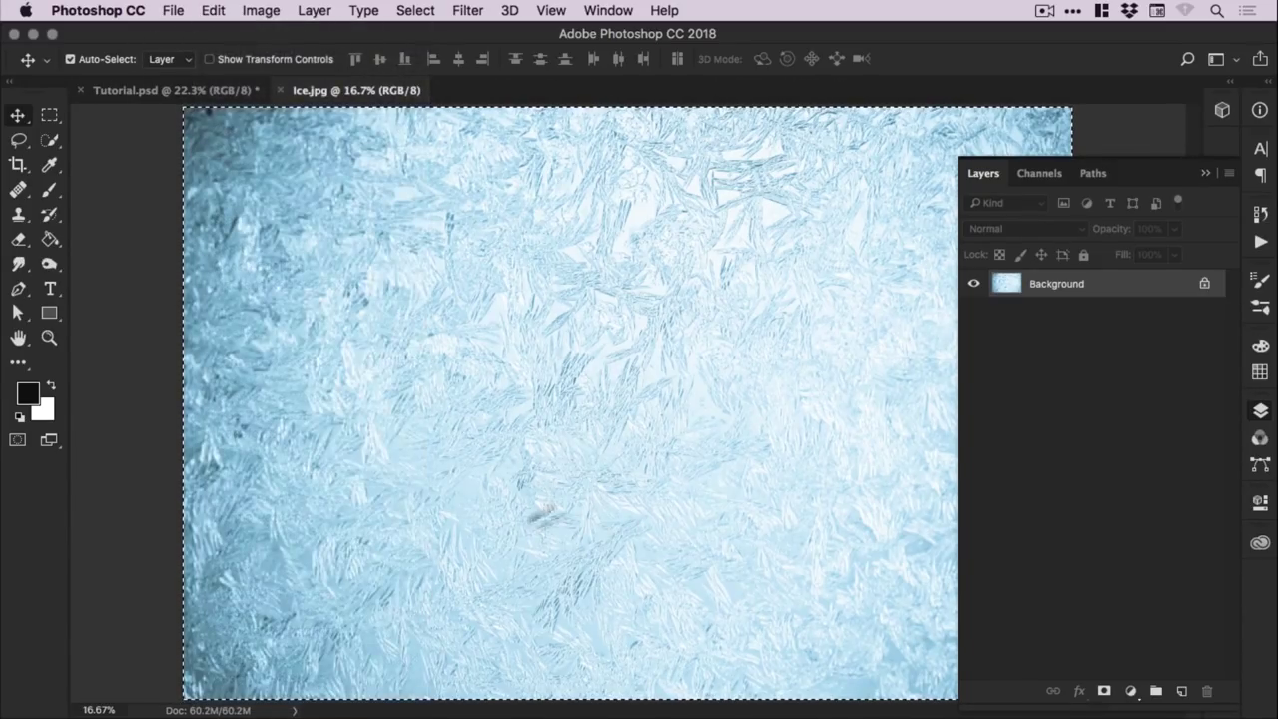
{"action": "left_click", "coordinate": [168, 90]}
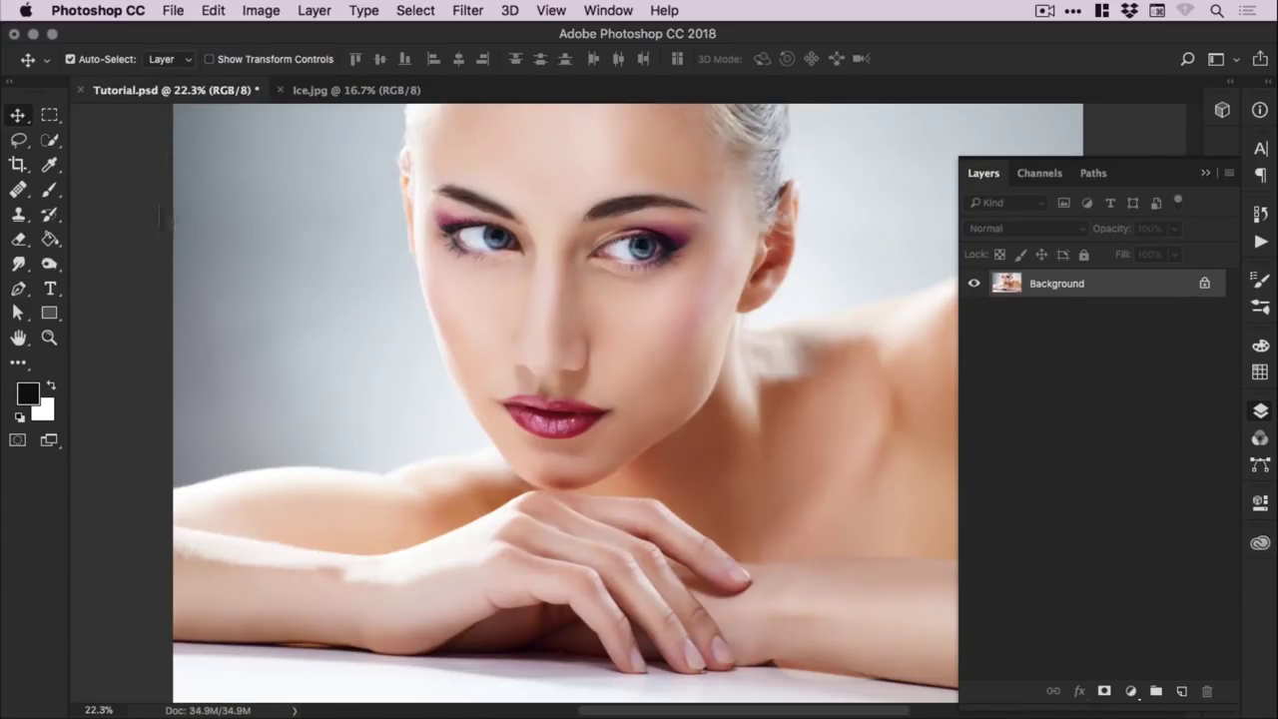
Paste the ice texture as Layer 1 and scale it to 76.98% to cover the canvas
{"action": "left_click", "coordinate": [213, 10]}
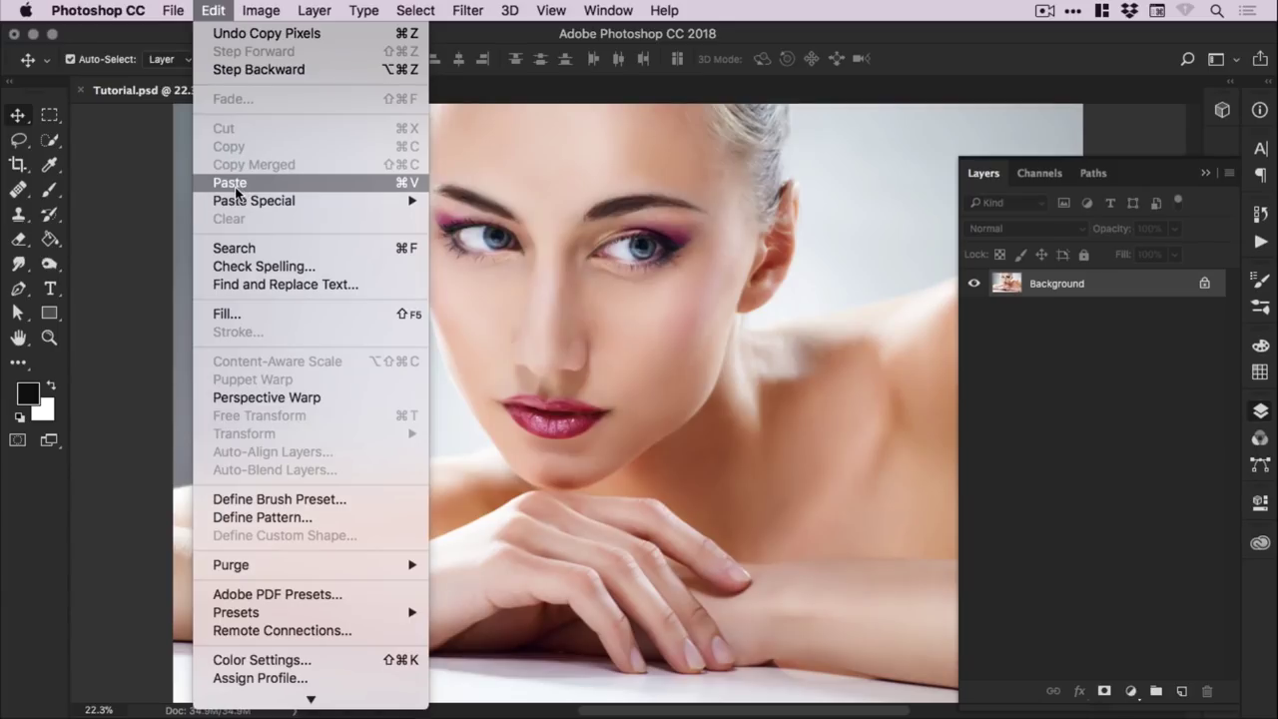
{"action": "left_click", "coordinate": [239, 183]}
{"action": "key", "text": "super"}
{"action": "key", "text": "super+minus"}
{"action": "key", "text": "super+minus"}
{"action": "key", "text": "super+minus"}
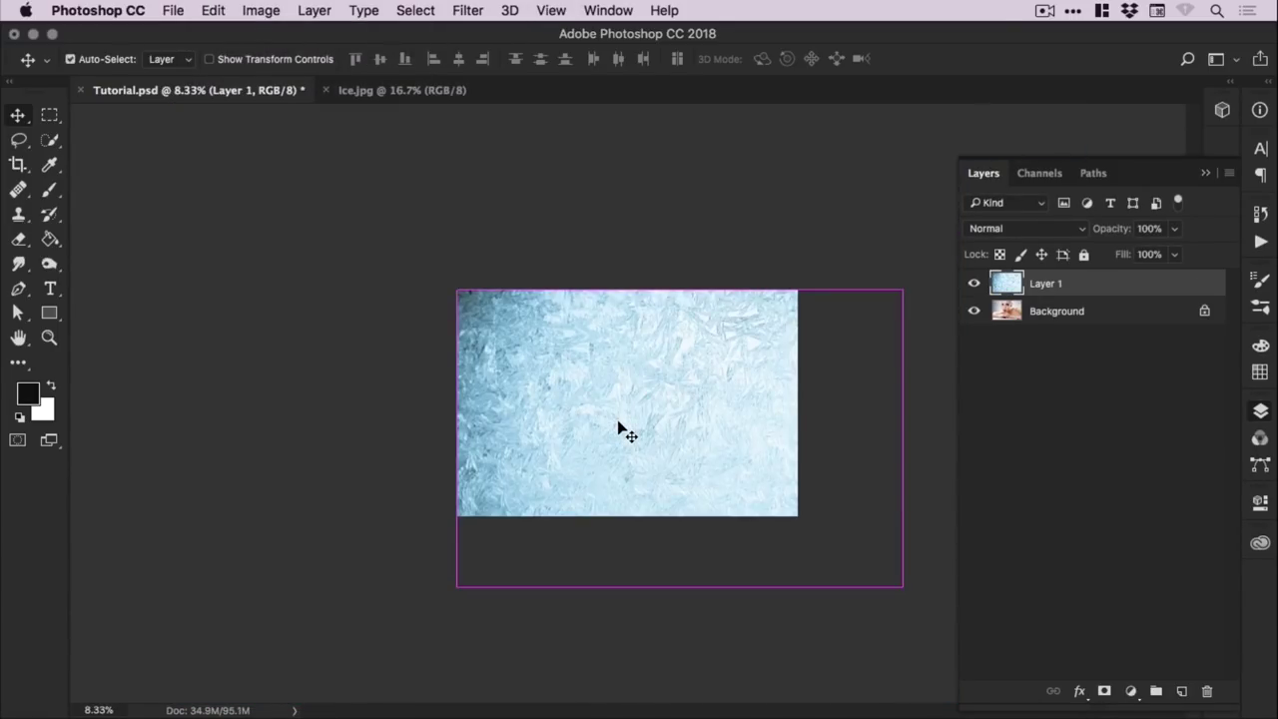
{"action": "left_click", "coordinate": [215, 12]}
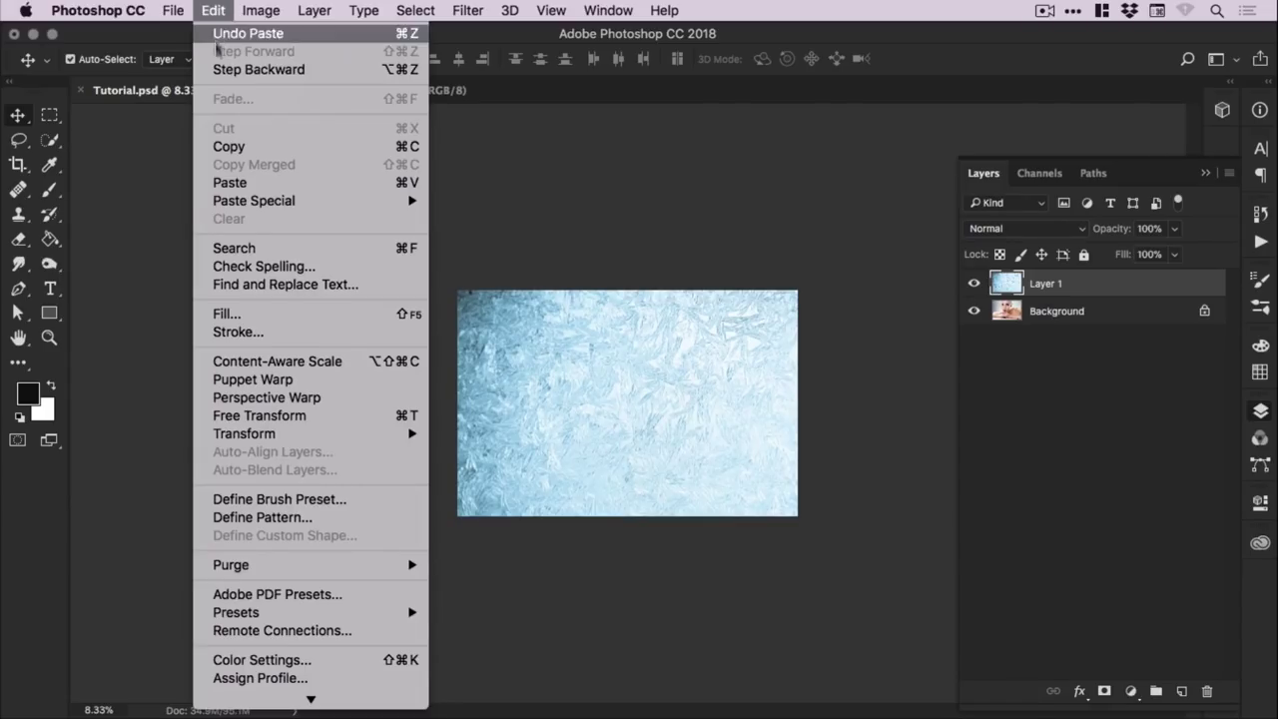
{"action": "left_click", "coordinate": [255, 414]}
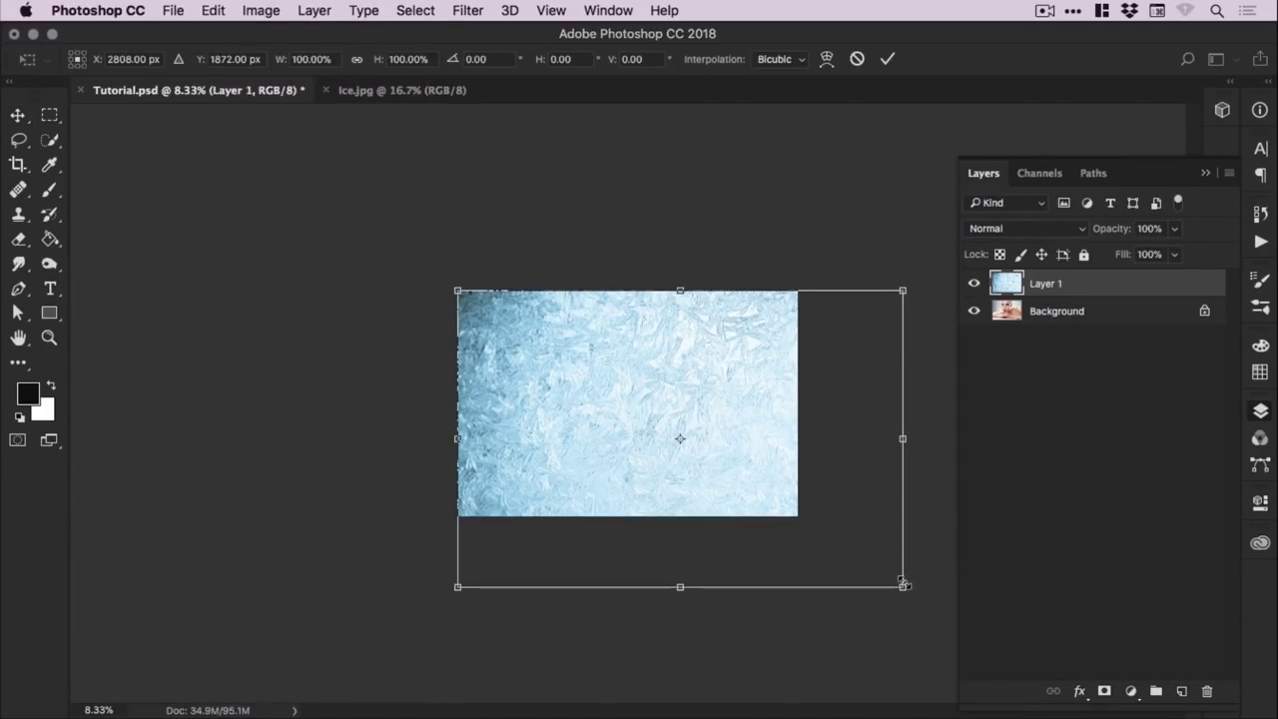
{"action": "left_click_drag", "start_coordinate": [904, 588], "coordinate": [800, 517]}
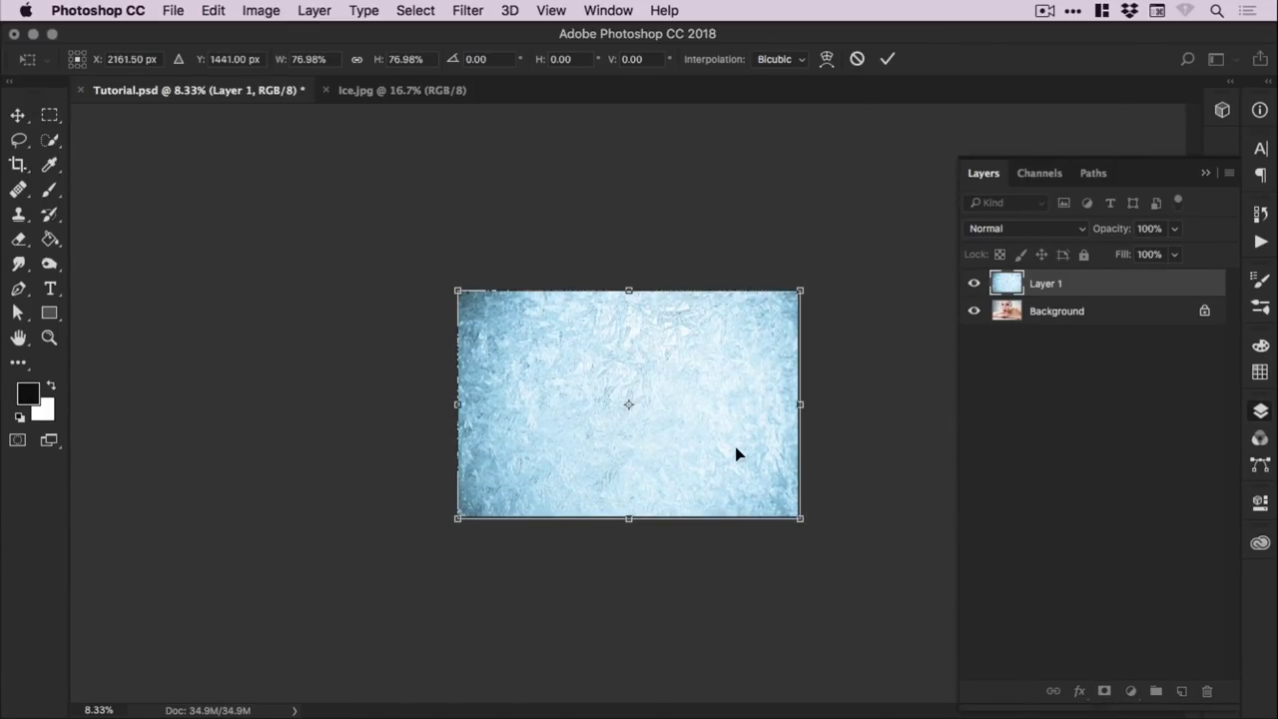
{"action": "key", "text": "Return"}
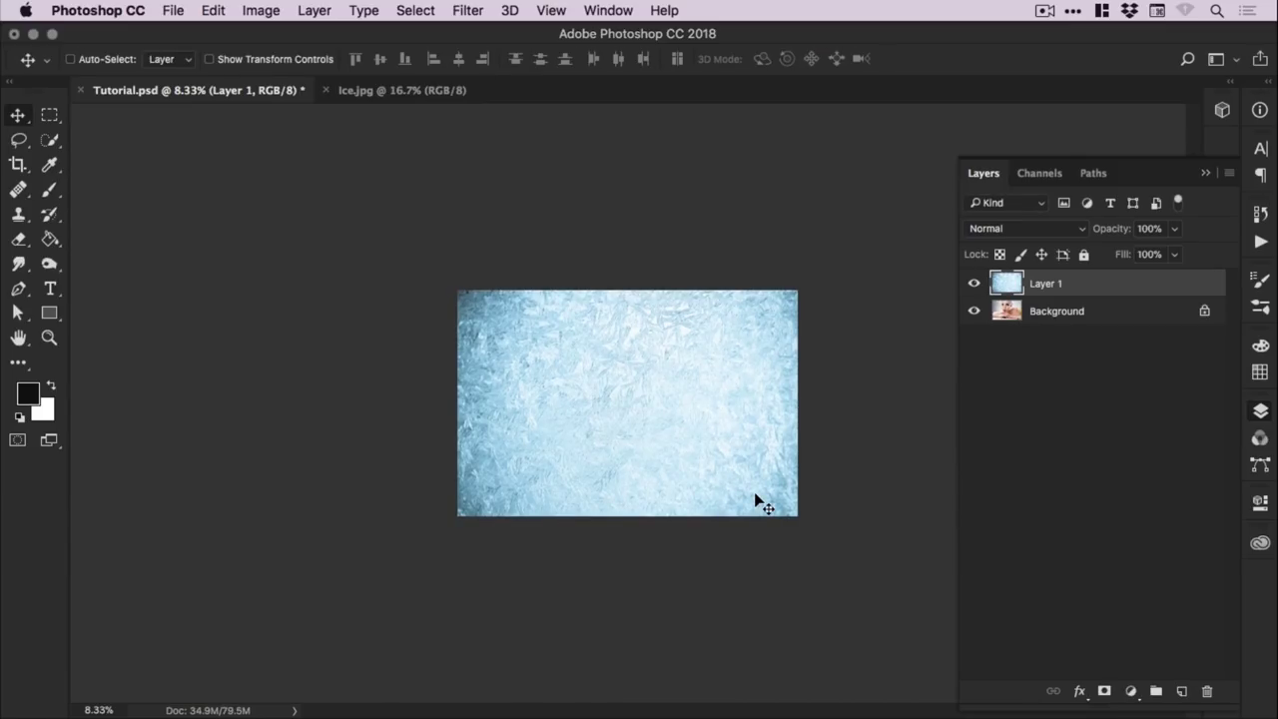
Zoom back in and toggle the ice layer off and on to check the portrait
{"action": "key", "text": "super+plus"}
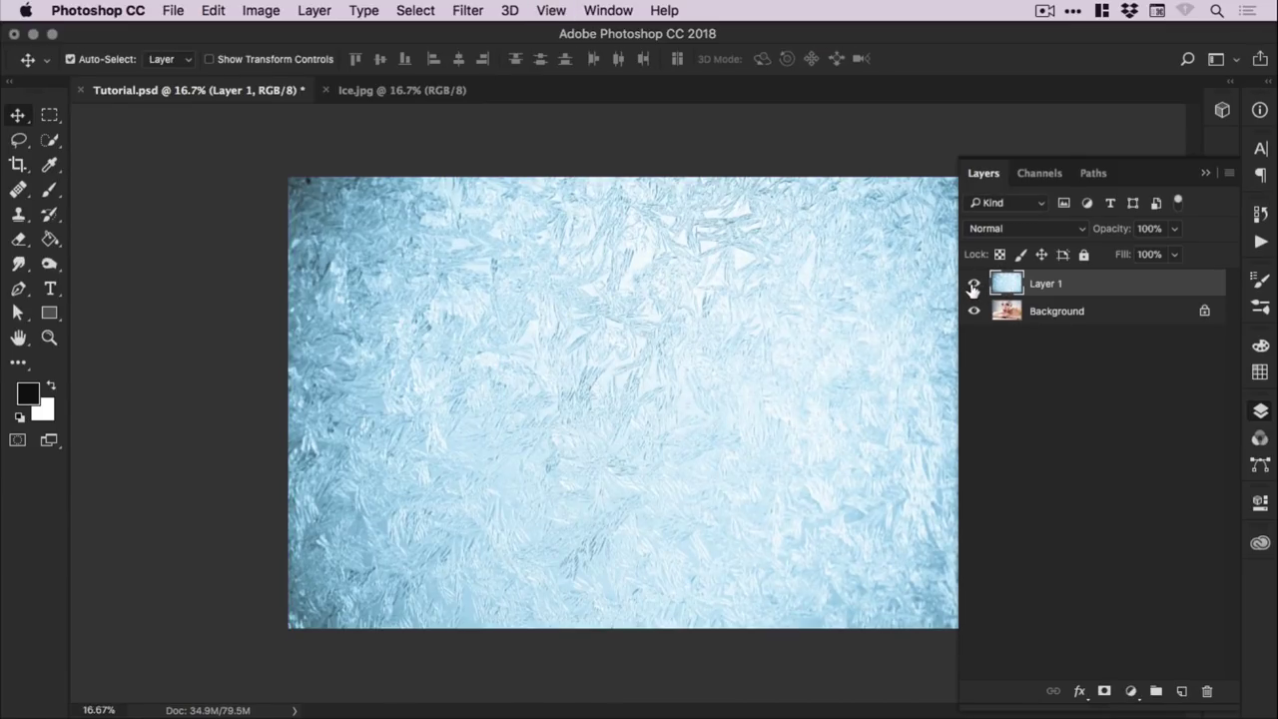
{"action": "left_click", "coordinate": [975, 286]}
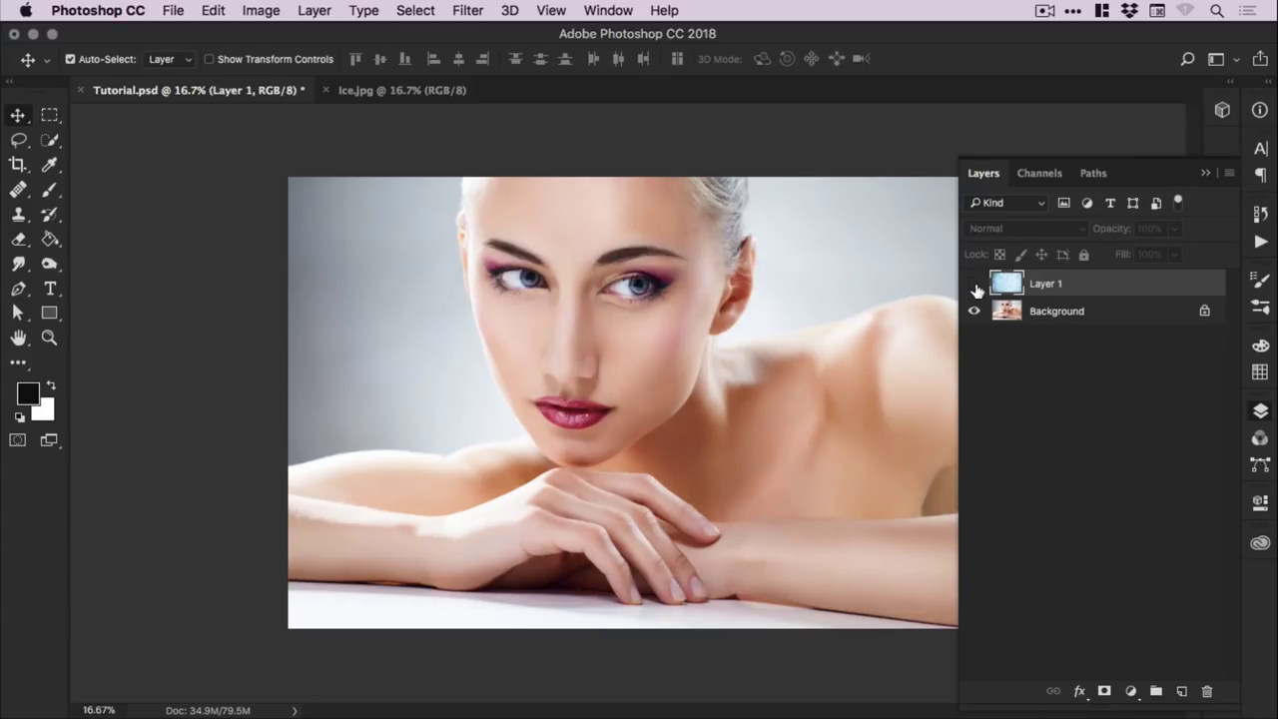
{"action": "left_click", "coordinate": [975, 287]}
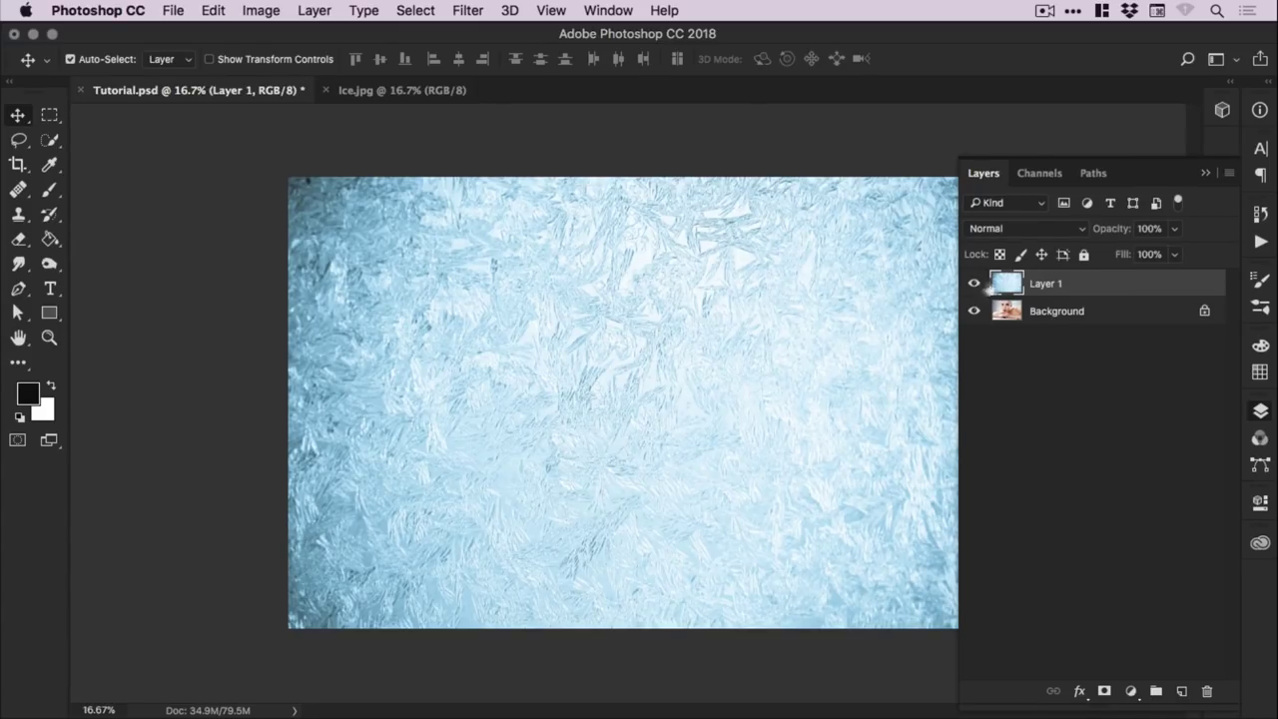
Rename Layer 1 to 'Ice' and set its blend mode to Screen
{"action": "double_click", "coordinate": [1045, 286]}
{"action": "key", "text": "BackSpace"}
{"action": "type", "text": "Ice"}
{"action": "key", "text": "Return"}
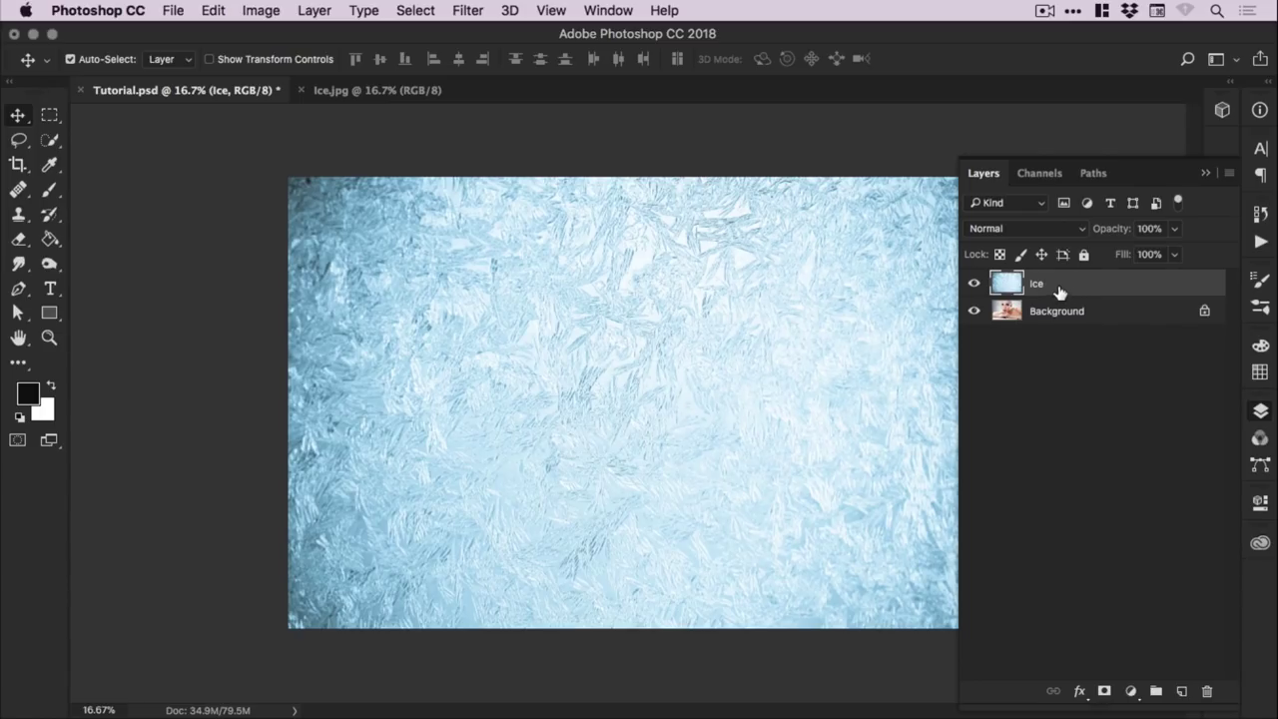
{"action": "left_click", "coordinate": [1025, 230]}
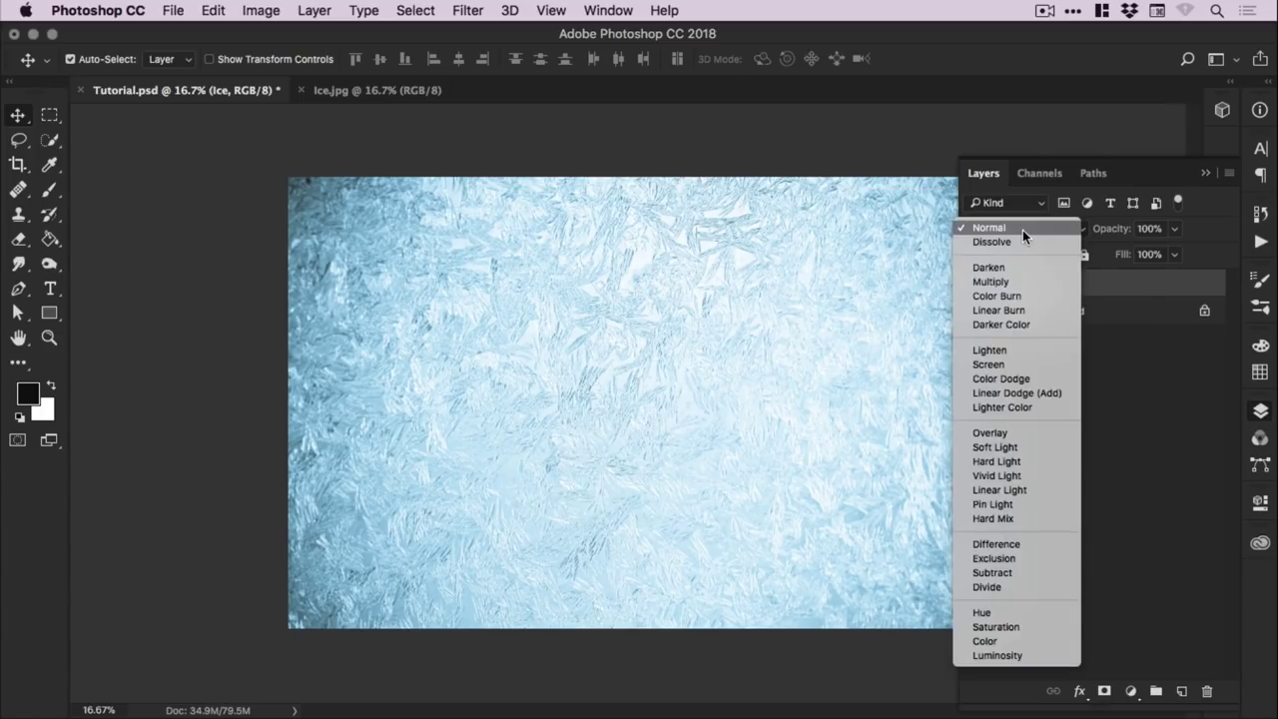
{"action": "left_click", "coordinate": [1018, 366]}
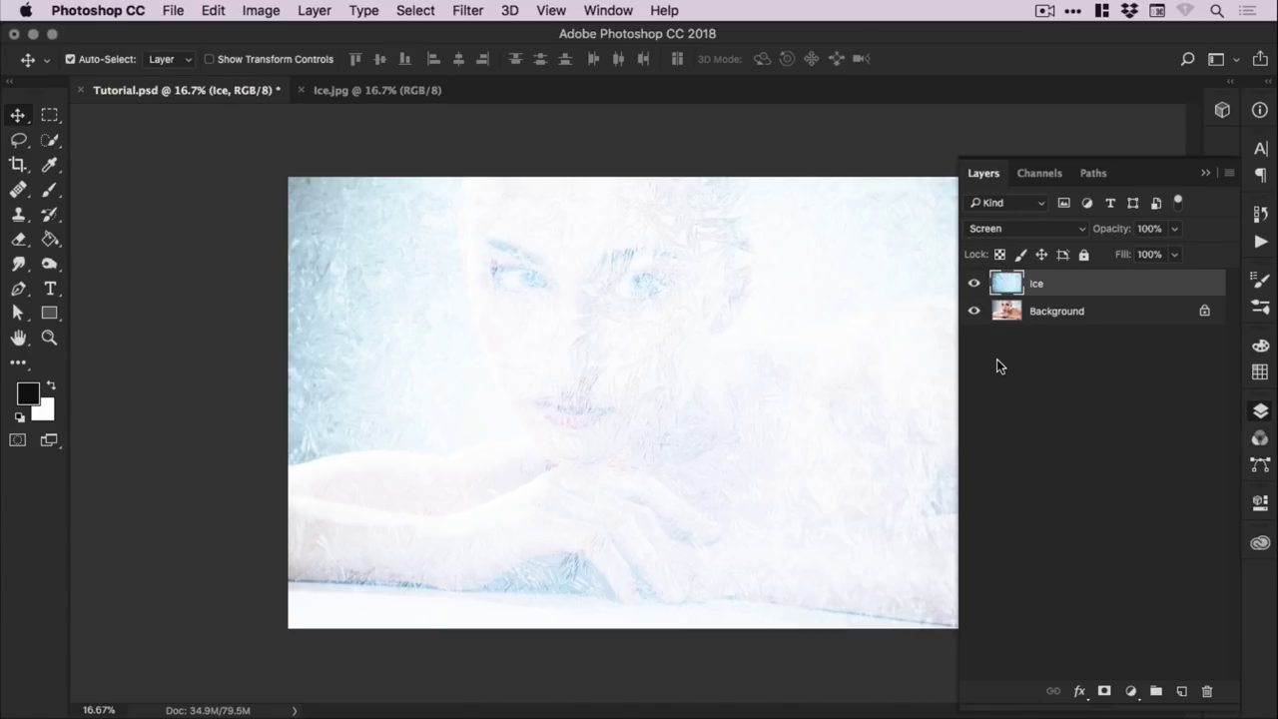
In the Ice layer's Blending Options, drag the This Layer white Blend If slider to 142
{"action": "right_click", "coordinate": [1042, 283]}
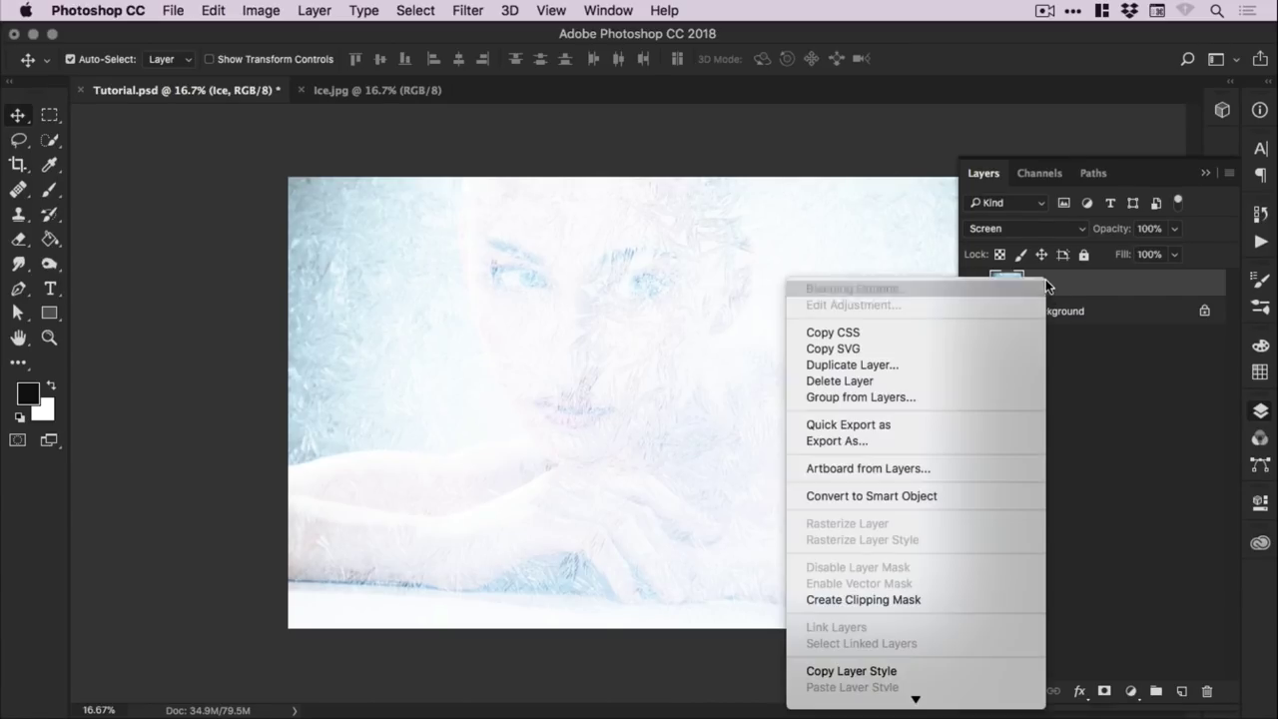
{"action": "left_click", "coordinate": [902, 287]}
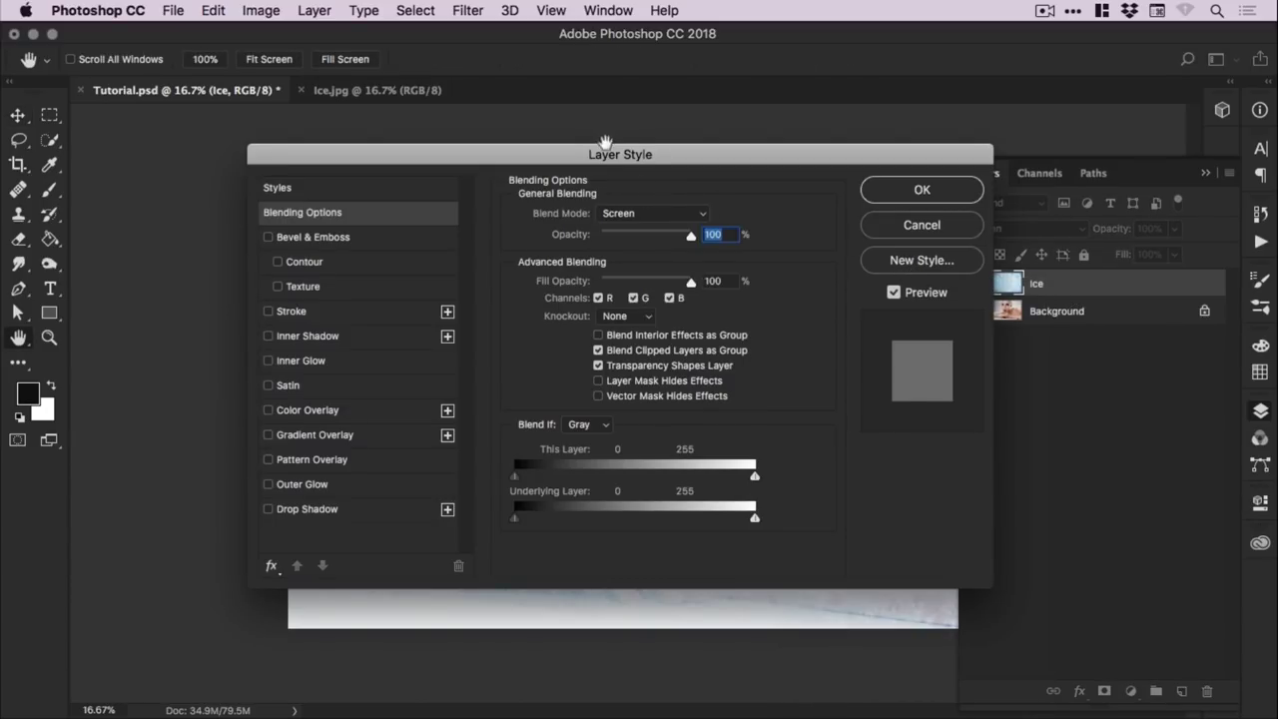
{"action": "left_click_drag", "start_coordinate": [600, 150], "coordinate": [1043, 162]}
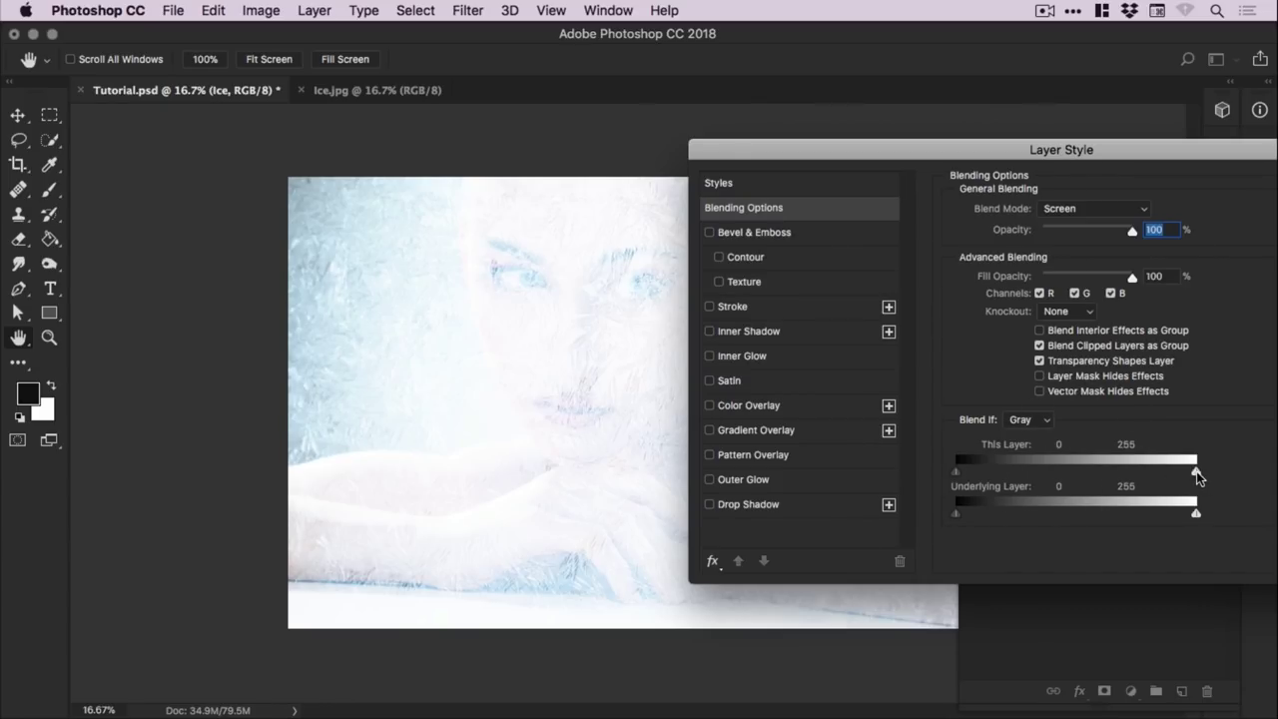
{"action": "mouse_move", "coordinate": [1196, 474]}
{"action": "left_mouse_down"}
{"action": "mouse_move", "coordinate": [1088, 472]}
{"action": "mouse_move", "coordinate": [1196, 472]}
{"action": "left_mouse_up"}
{"action": "left_click_drag", "start_coordinate": [1196, 476], "coordinate": [1089, 471]}
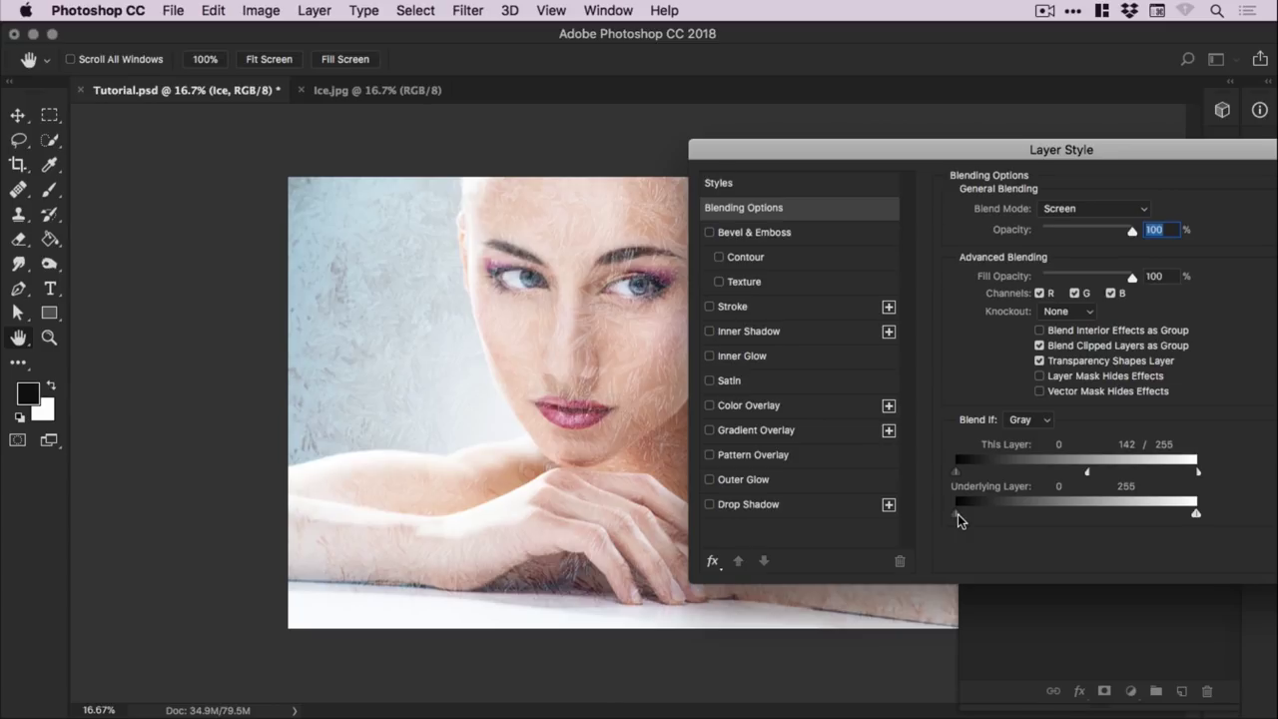
Split the Underlying Layer black slider to 0/179, compare with Preview, and apply the settings
{"action": "left_click_drag", "start_coordinate": [957, 514], "coordinate": [1125, 501]}
{"action": "left_click_drag", "start_coordinate": [951, 160], "coordinate": [888, 182]}
{"action": "left_click", "coordinate": [1271, 311]}
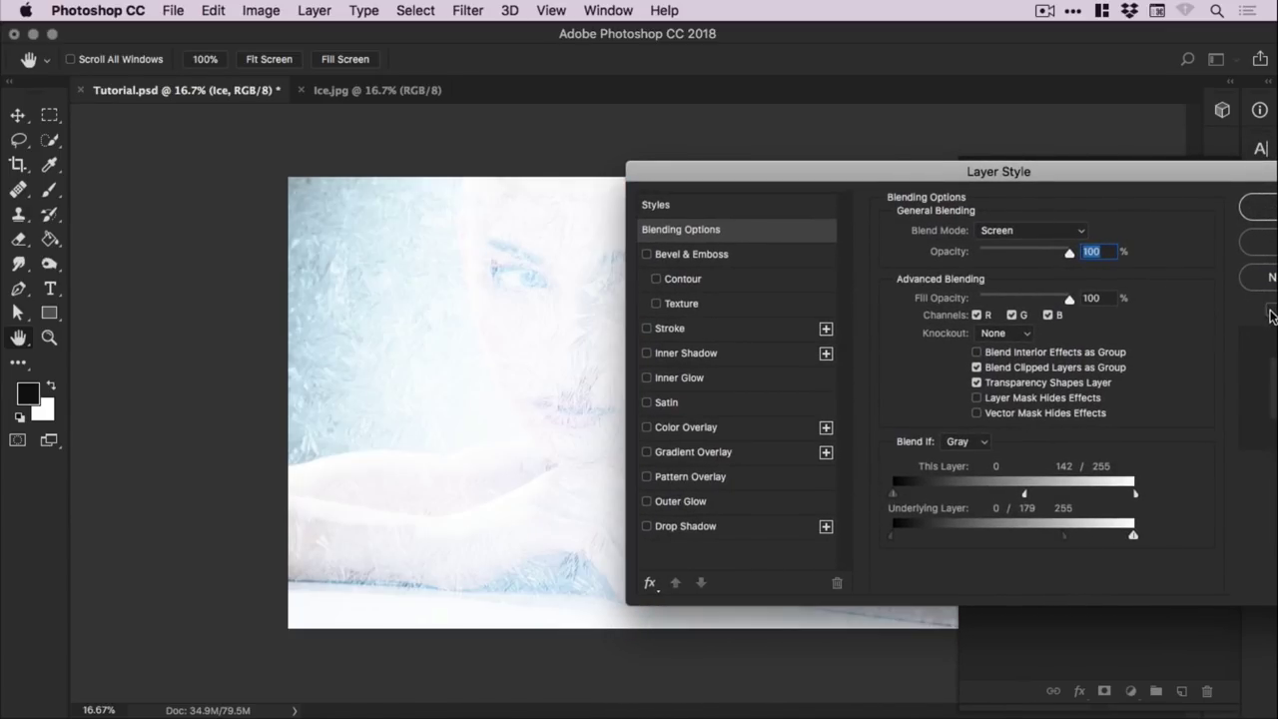
{"action": "left_click", "coordinate": [1271, 311]}
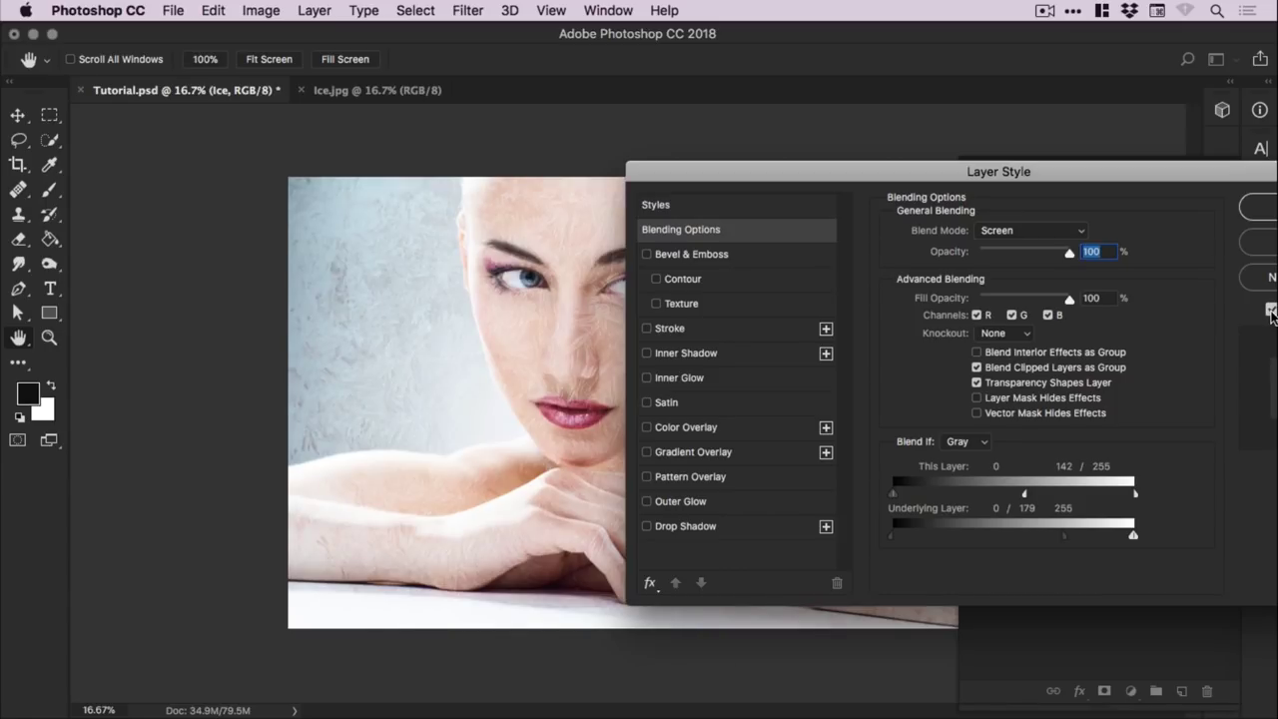
{"action": "left_click_drag", "start_coordinate": [1003, 172], "coordinate": [685, 171]}
{"action": "left_click", "coordinate": [994, 189]}
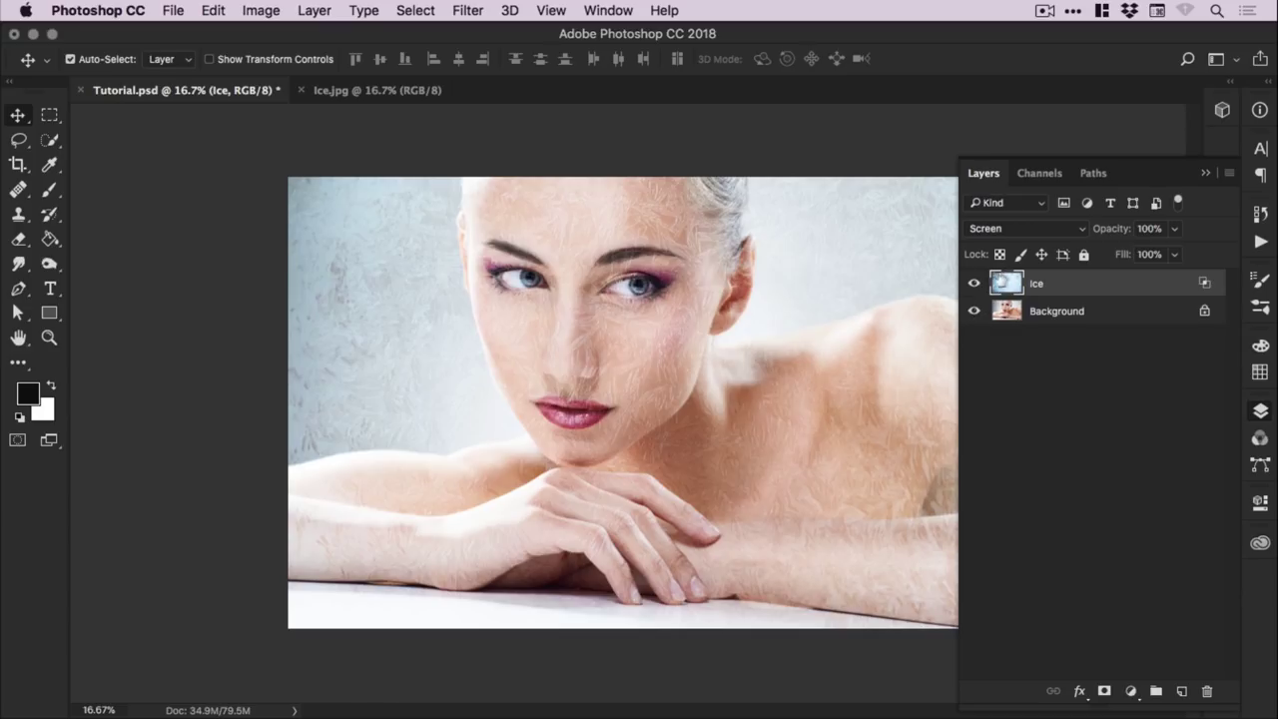
Hide the Ice layer and quick-select the grey backdrop left of the face on Background
{"action": "left_click", "coordinate": [973, 284]}
{"action": "left_click", "coordinate": [1070, 314]}
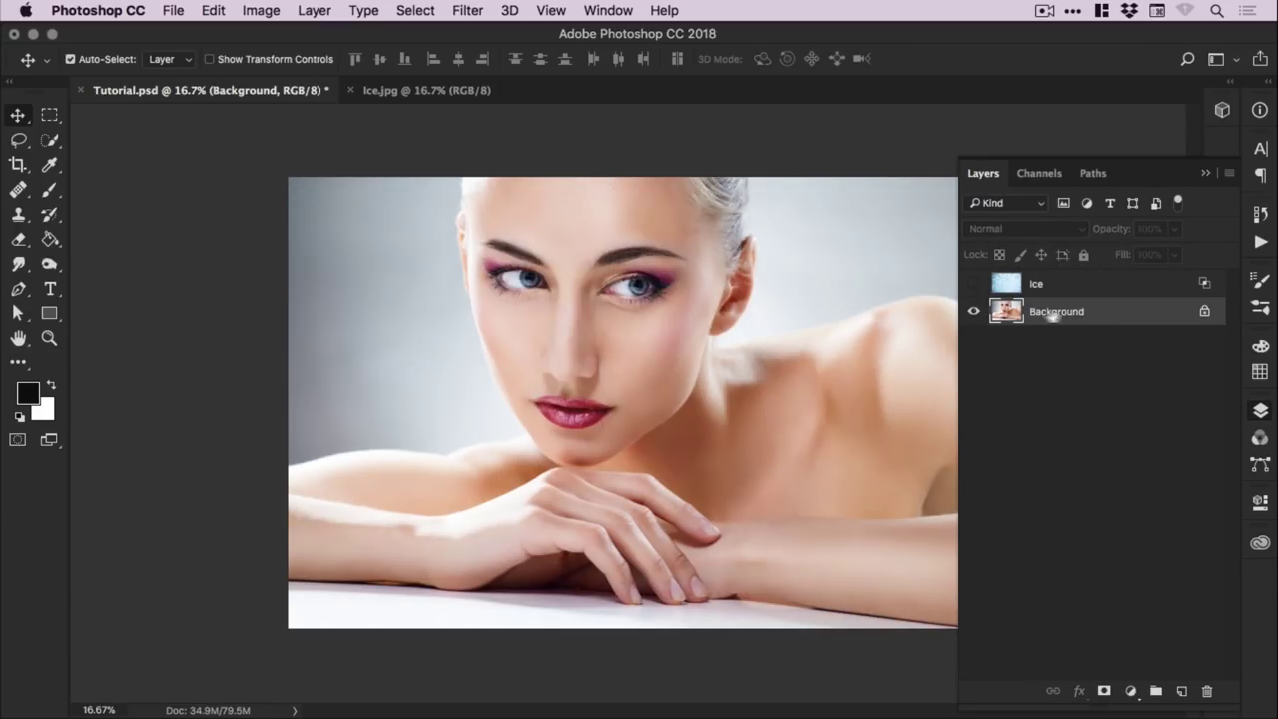
{"action": "left_click", "coordinate": [50, 142]}
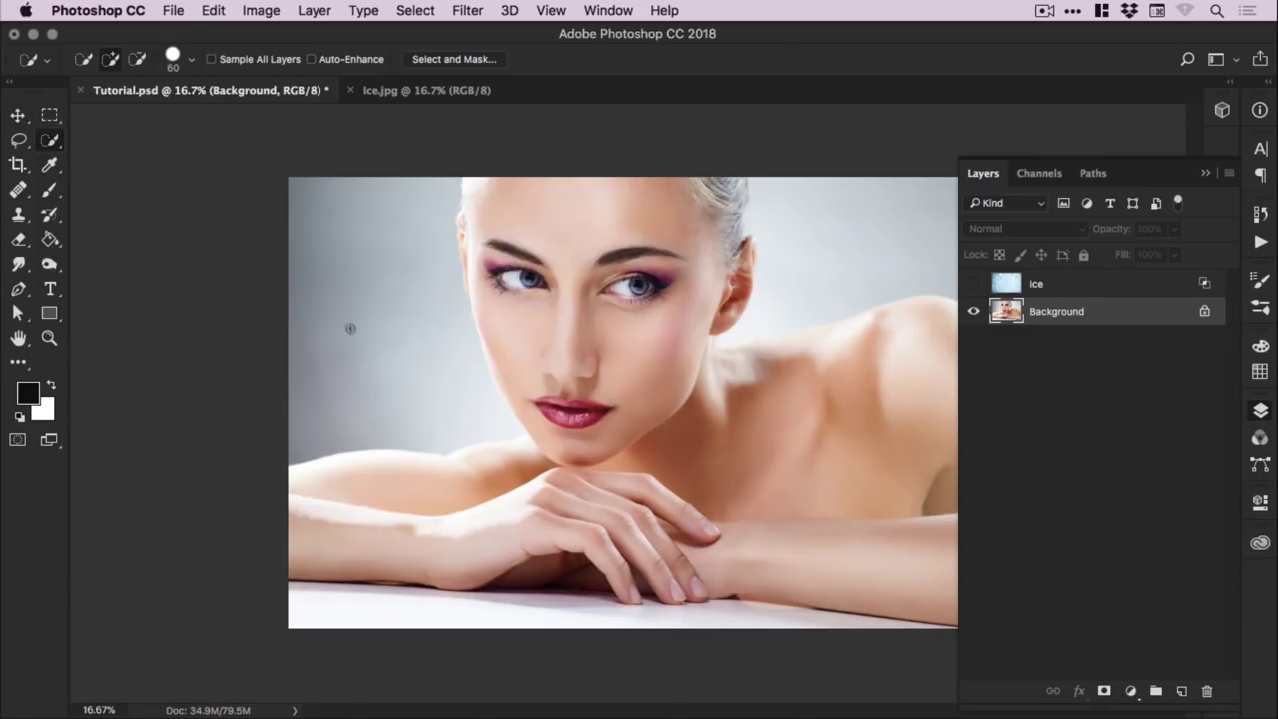
{"action": "mouse_move", "coordinate": [320, 200]}
{"action": "left_mouse_down"}
{"action": "mouse_move", "coordinate": [369, 246]}
{"action": "mouse_move", "coordinate": [401, 365]}
{"action": "mouse_move", "coordinate": [450, 409]}
{"action": "mouse_move", "coordinate": [354, 471]}
{"action": "mouse_move", "coordinate": [445, 486]}
{"action": "mouse_move", "coordinate": [541, 459]}
{"action": "mouse_move", "coordinate": [491, 452]}
{"action": "left_mouse_up"}
{"action": "left_click", "coordinate": [446, 485], "text": "alt"}
Add the white tabletop and right-side backdrop to the selection, refining the edge beside the neck
{"action": "left_click_drag", "start_coordinate": [379, 605], "coordinate": [817, 627]}
{"action": "key", "text": "alt"}
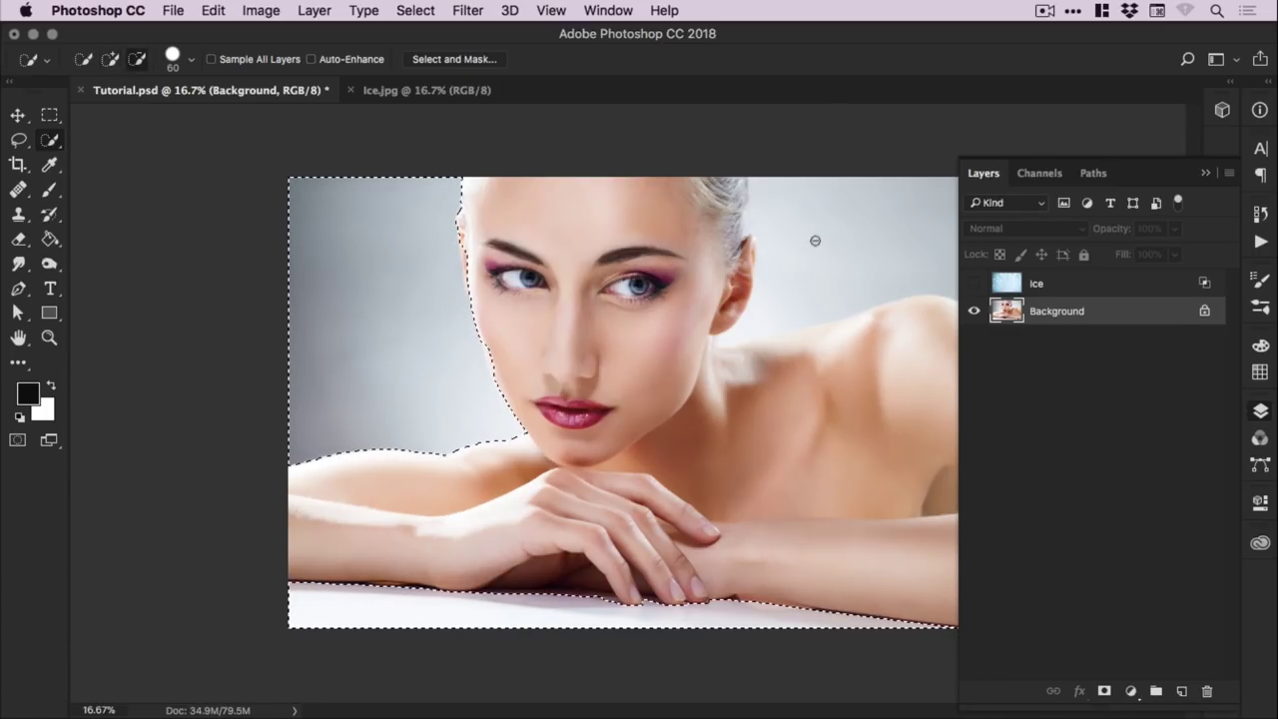
{"action": "mouse_move", "coordinate": [799, 187]}
{"action": "left_mouse_down"}
{"action": "mouse_move", "coordinate": [856, 248]}
{"action": "mouse_move", "coordinate": [930, 239]}
{"action": "mouse_move", "coordinate": [790, 293]}
{"action": "mouse_move", "coordinate": [810, 250]}
{"action": "mouse_move", "coordinate": [760, 322]}
{"action": "mouse_move", "coordinate": [728, 334]}
{"action": "left_mouse_up"}
{"action": "key", "text": "alt"}
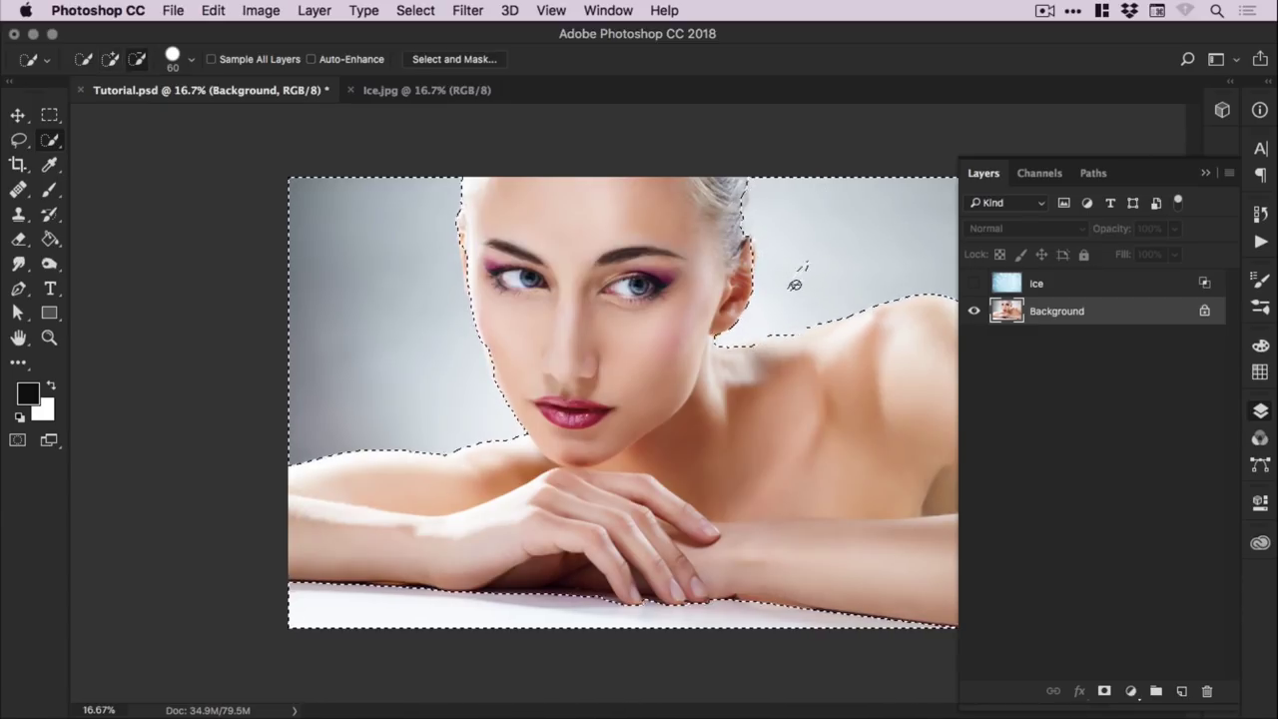
{"action": "left_click_drag", "start_coordinate": [794, 285], "coordinate": [804, 266]}
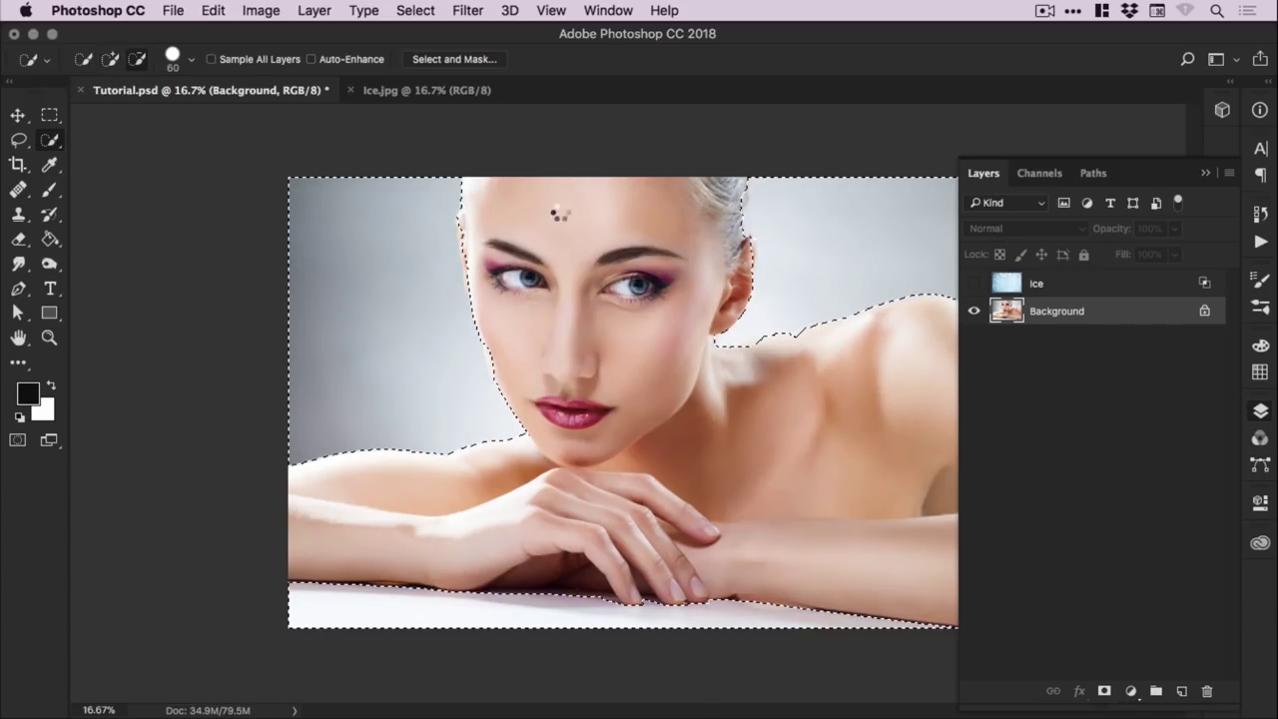
{"action": "key", "text": "alt"}
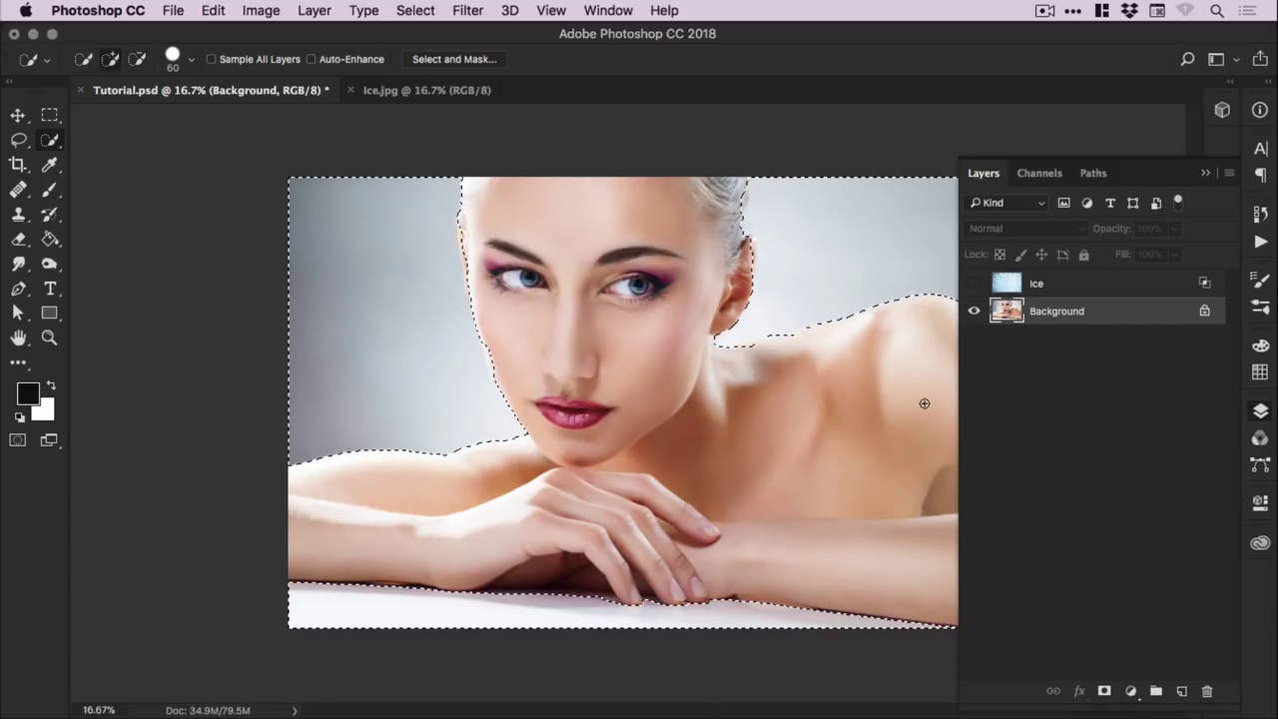
Show and select the Ice layer, then add a layer mask from the selection
{"action": "left_click", "coordinate": [976, 286]}
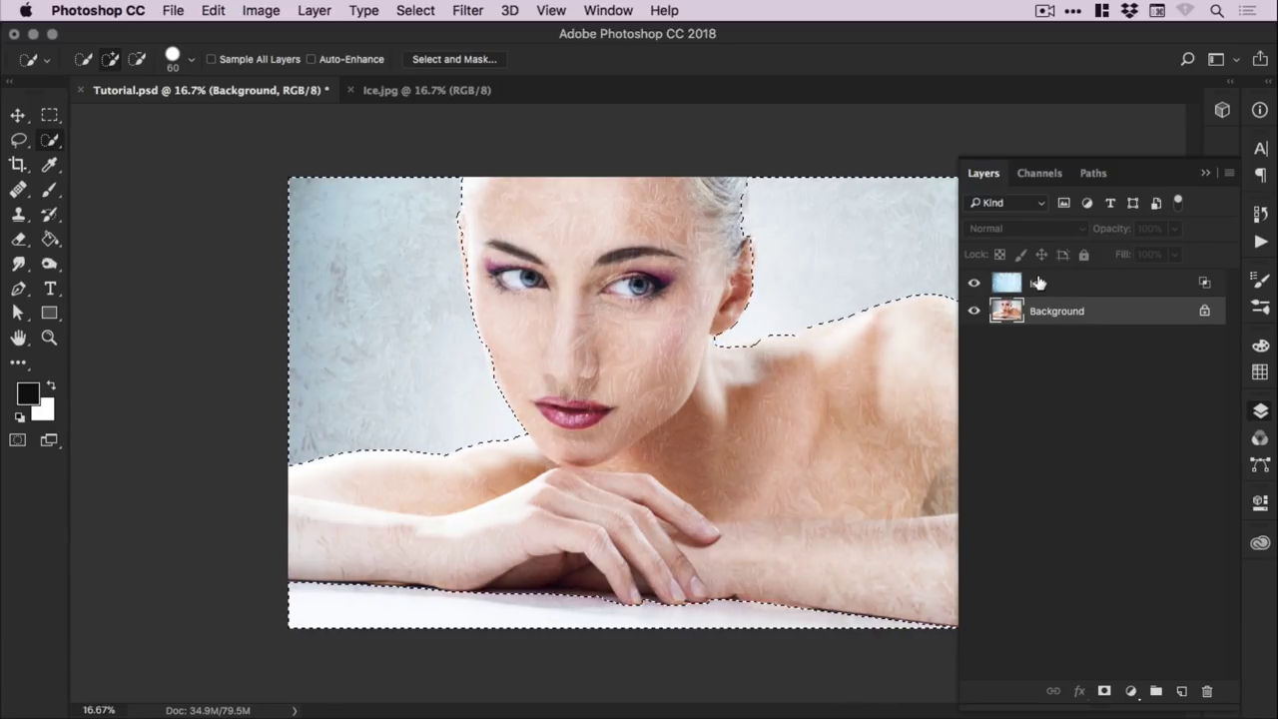
{"action": "left_click", "coordinate": [1036, 286]}
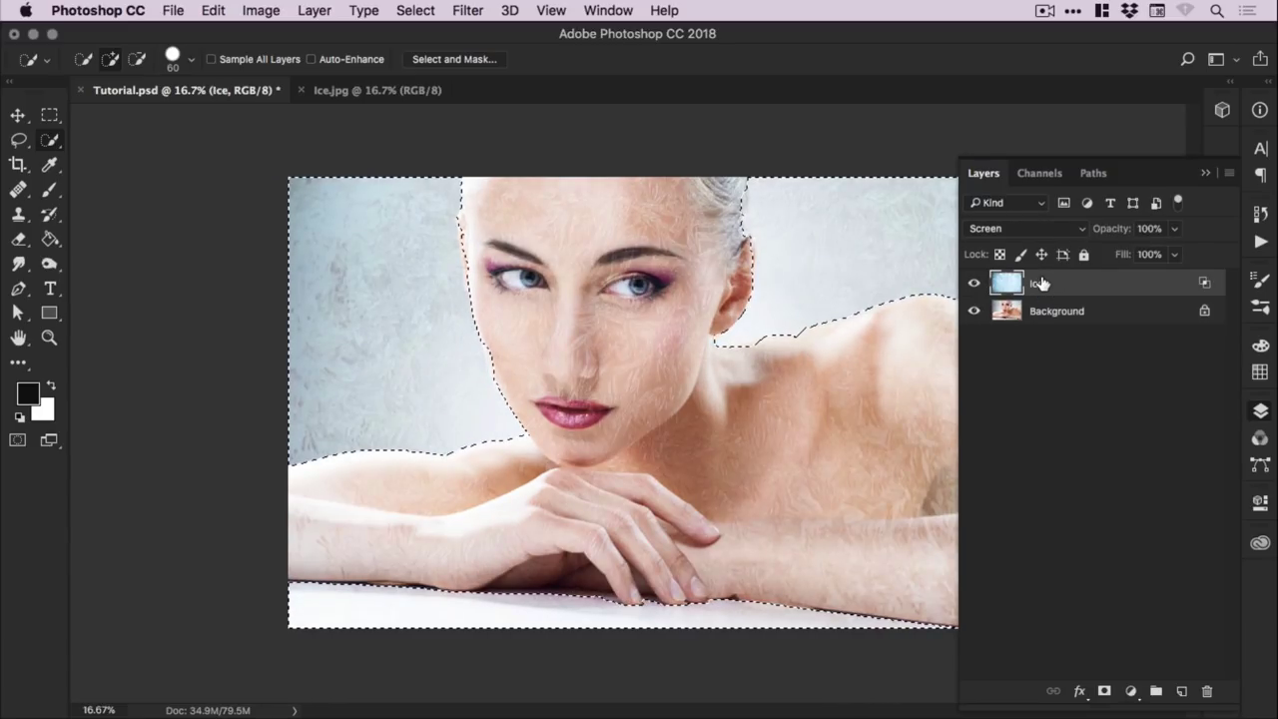
{"action": "left_click", "coordinate": [1105, 693]}
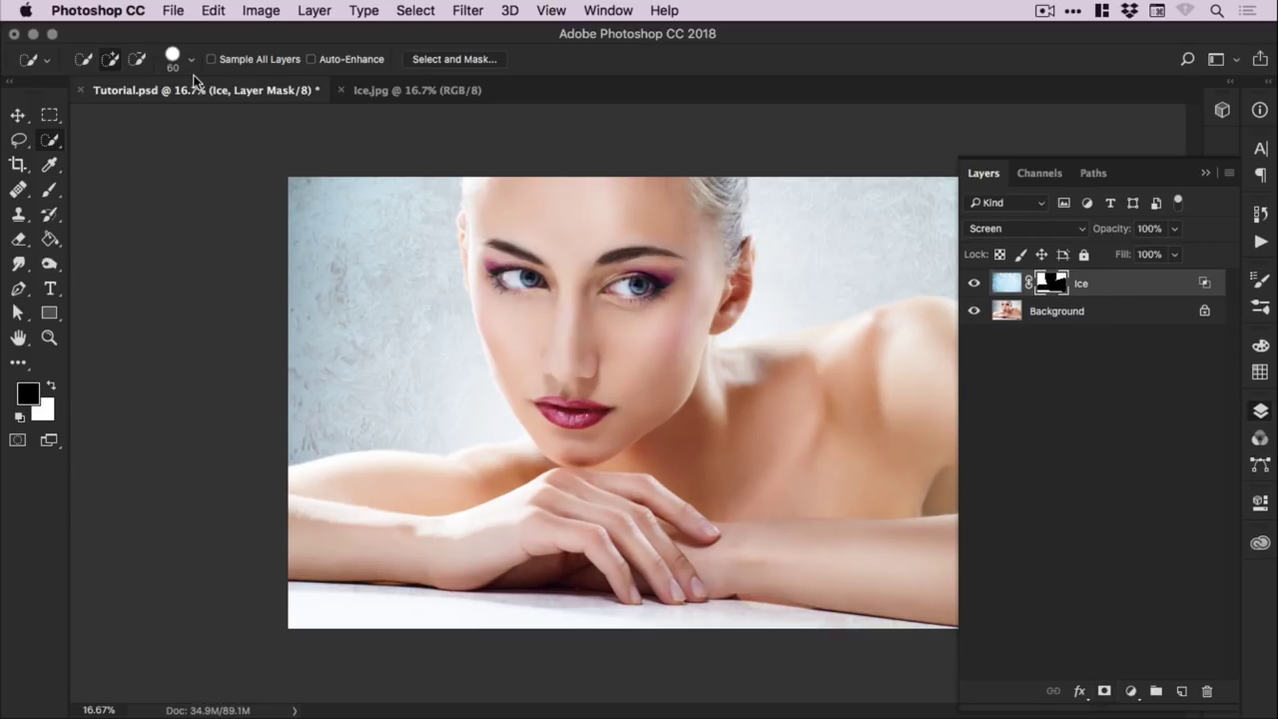
Invert the Ice mask so the texture covers only the woman, and toggle the layer to compare
{"action": "left_click", "coordinate": [257, 12]}
{"action": "mouse_move", "coordinate": [264, 65]}
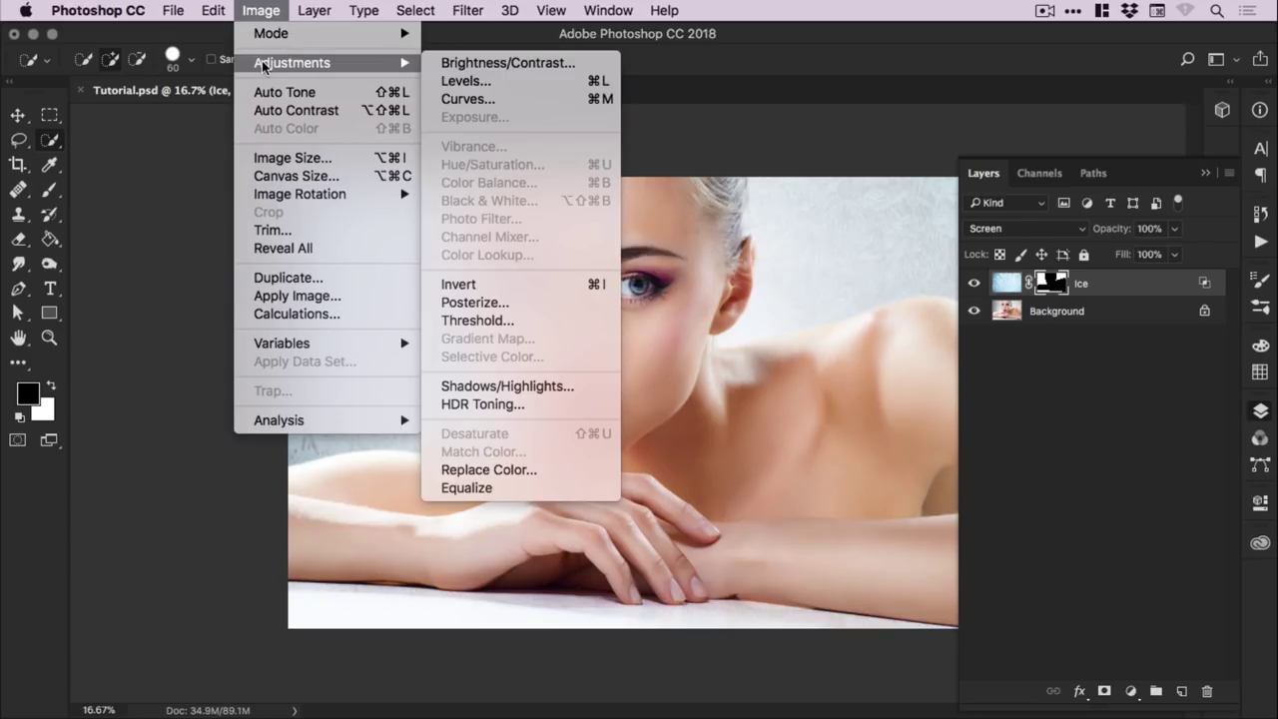
{"action": "left_click", "coordinate": [521, 286]}
{"action": "key", "text": "v"}
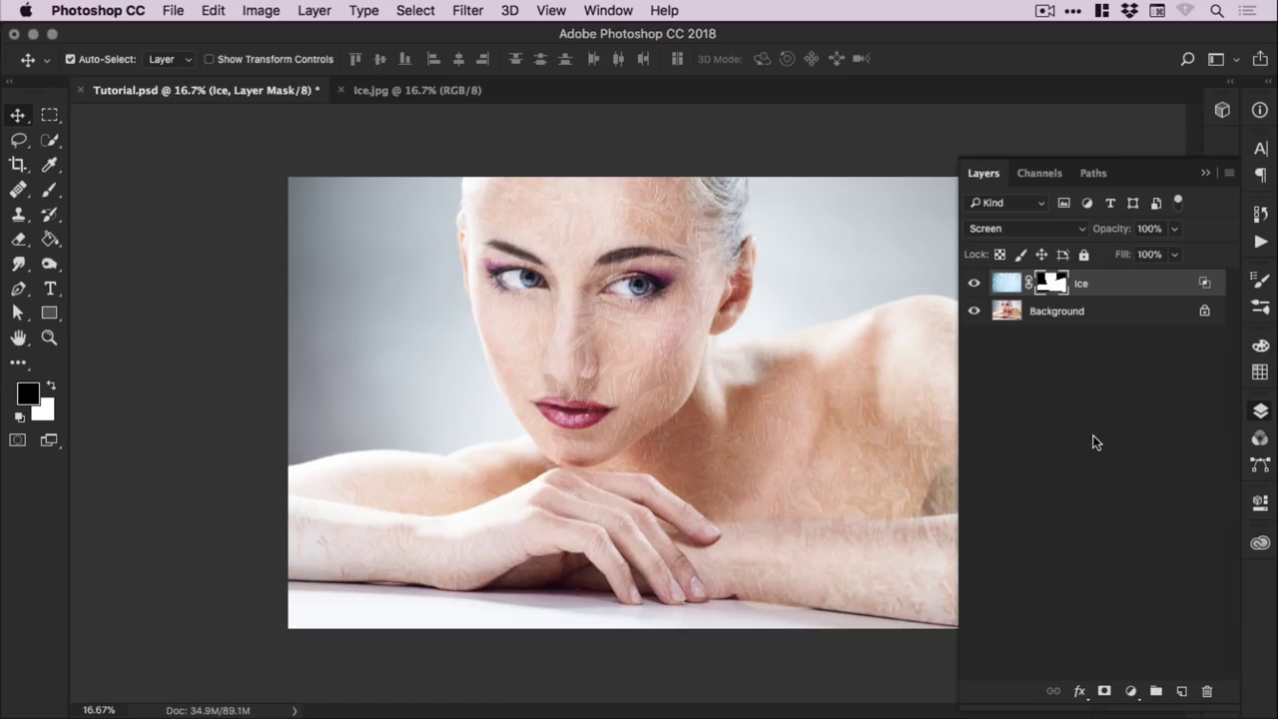
{"action": "left_click", "coordinate": [974, 285]}
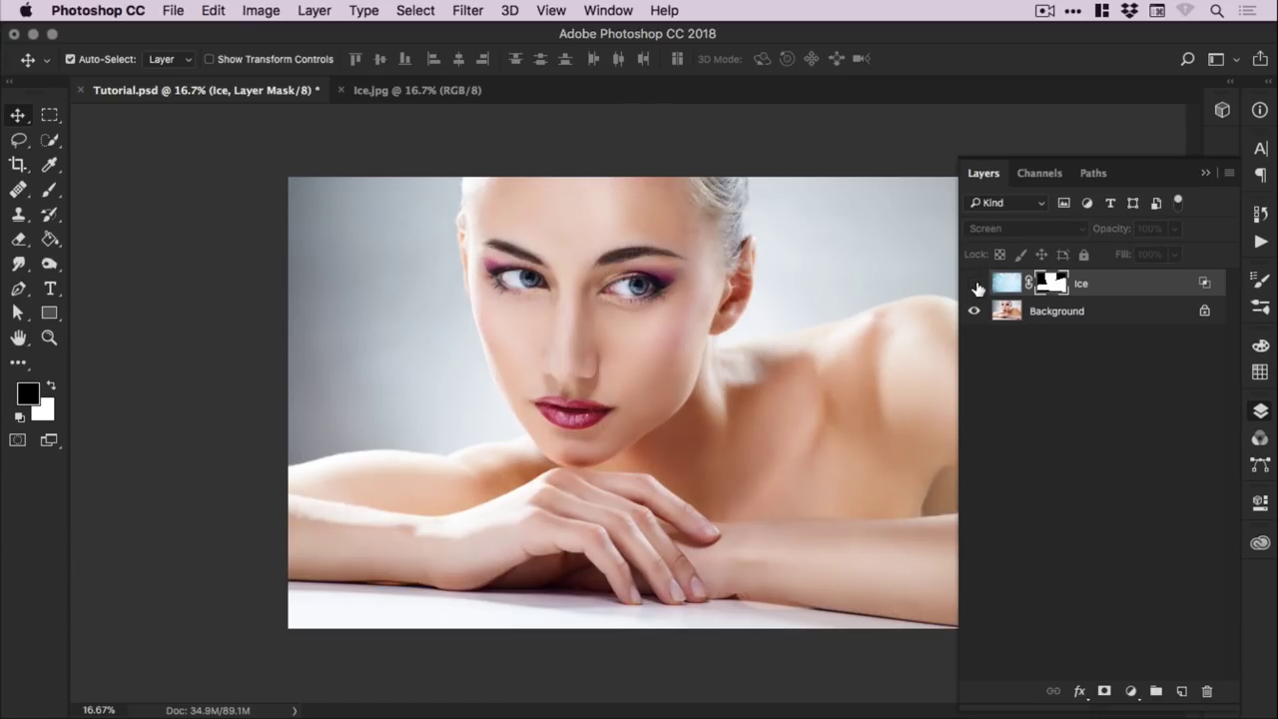
{"action": "left_click", "coordinate": [975, 285]}
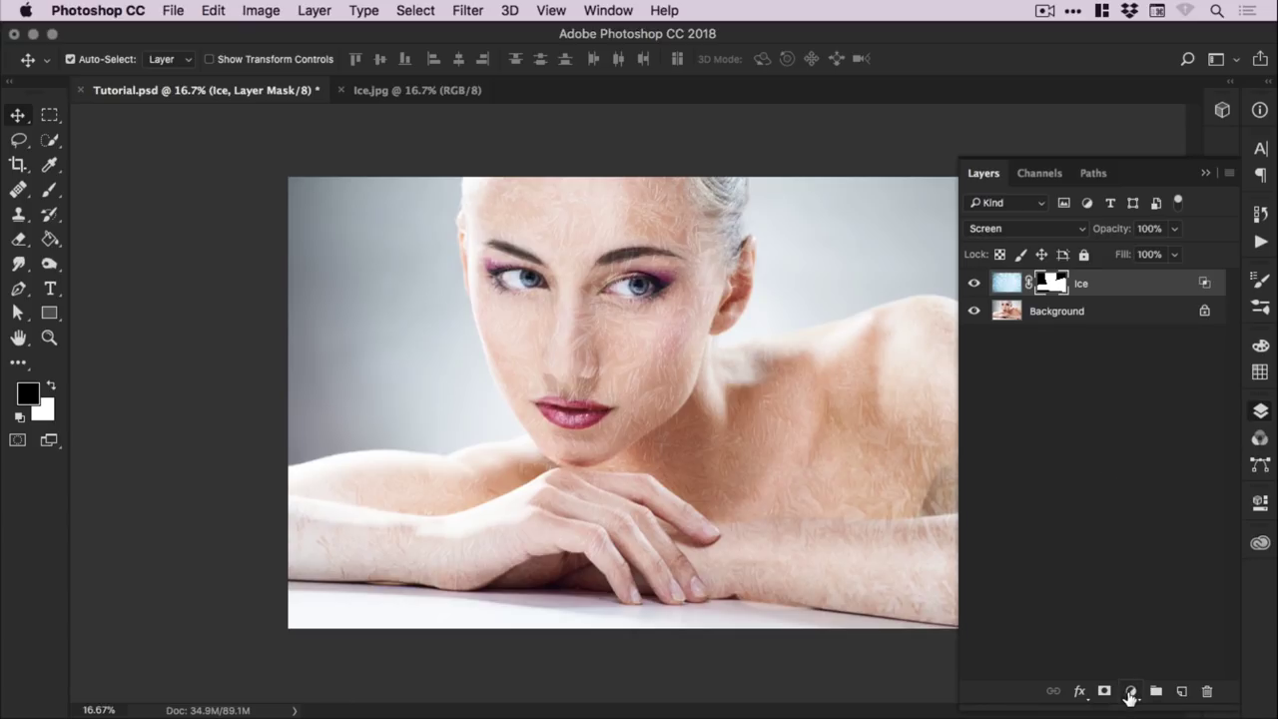
Add a Photo Filter adjustment layer and set its custom colour to pale cyan #52f5ff
{"action": "left_click", "coordinate": [1132, 691]}
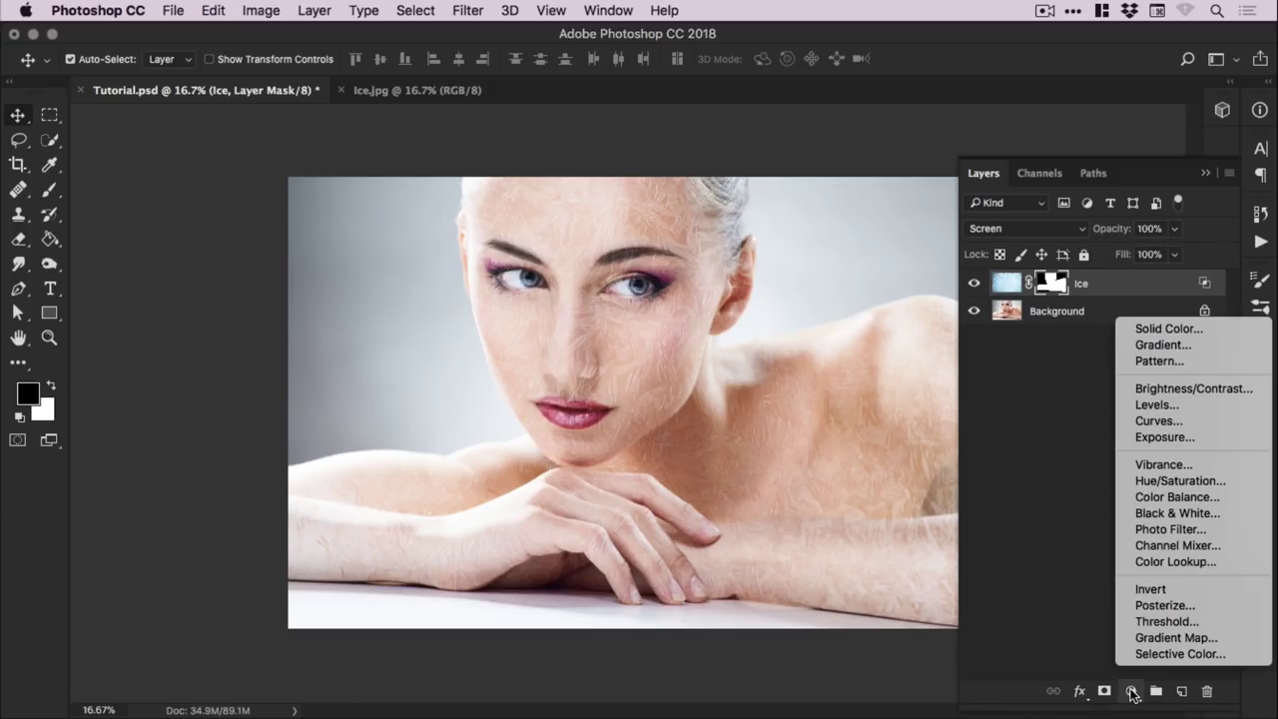
{"action": "left_click", "coordinate": [1162, 530]}
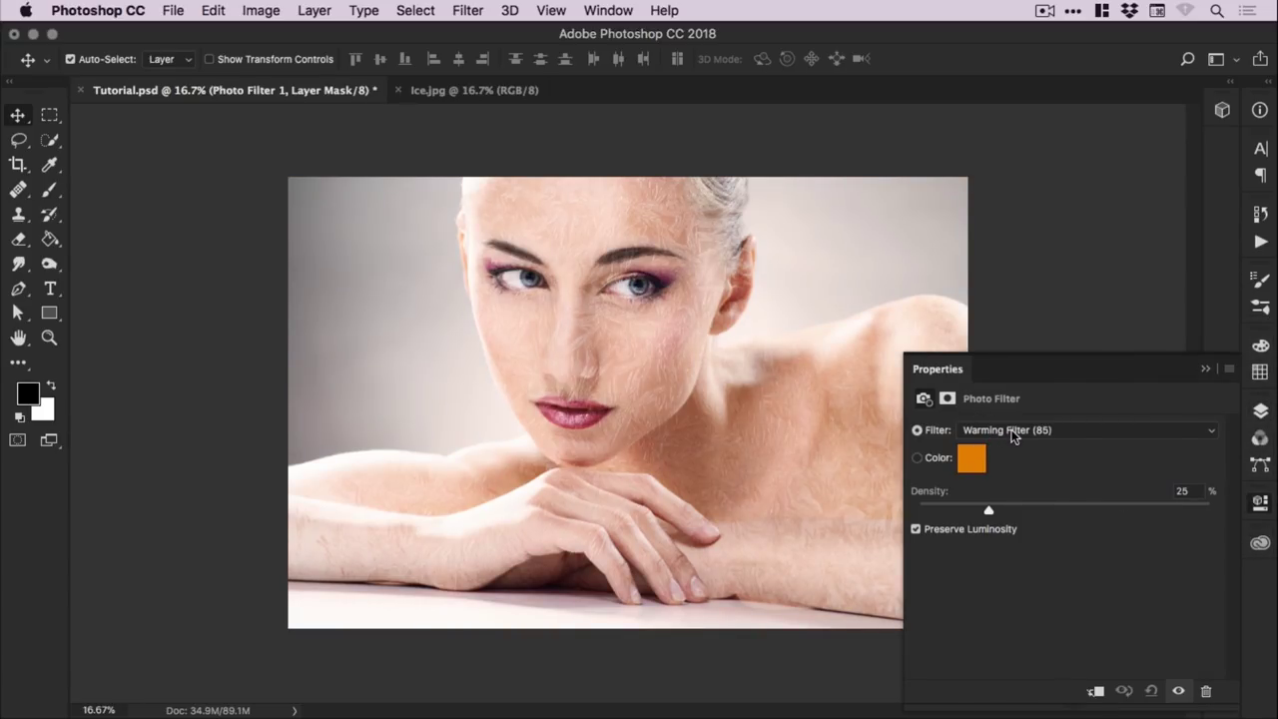
{"action": "left_click", "coordinate": [1015, 438]}
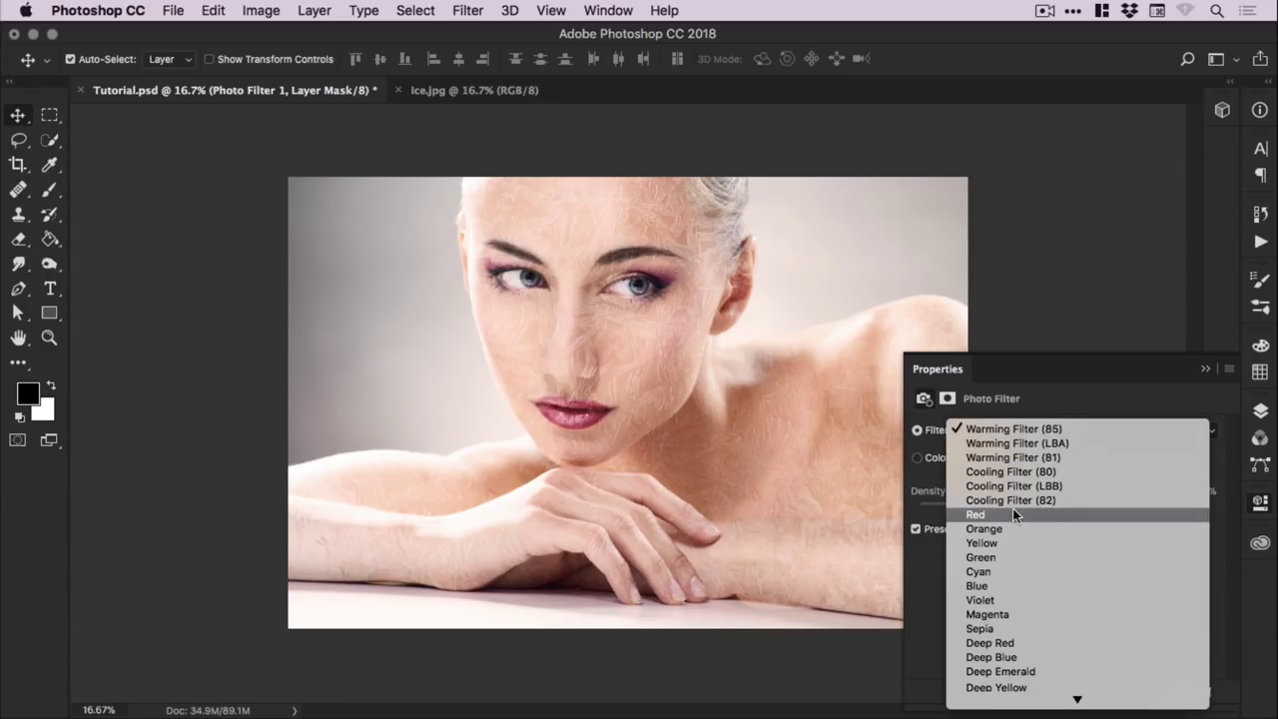
{"action": "left_click", "coordinate": [1015, 501]}
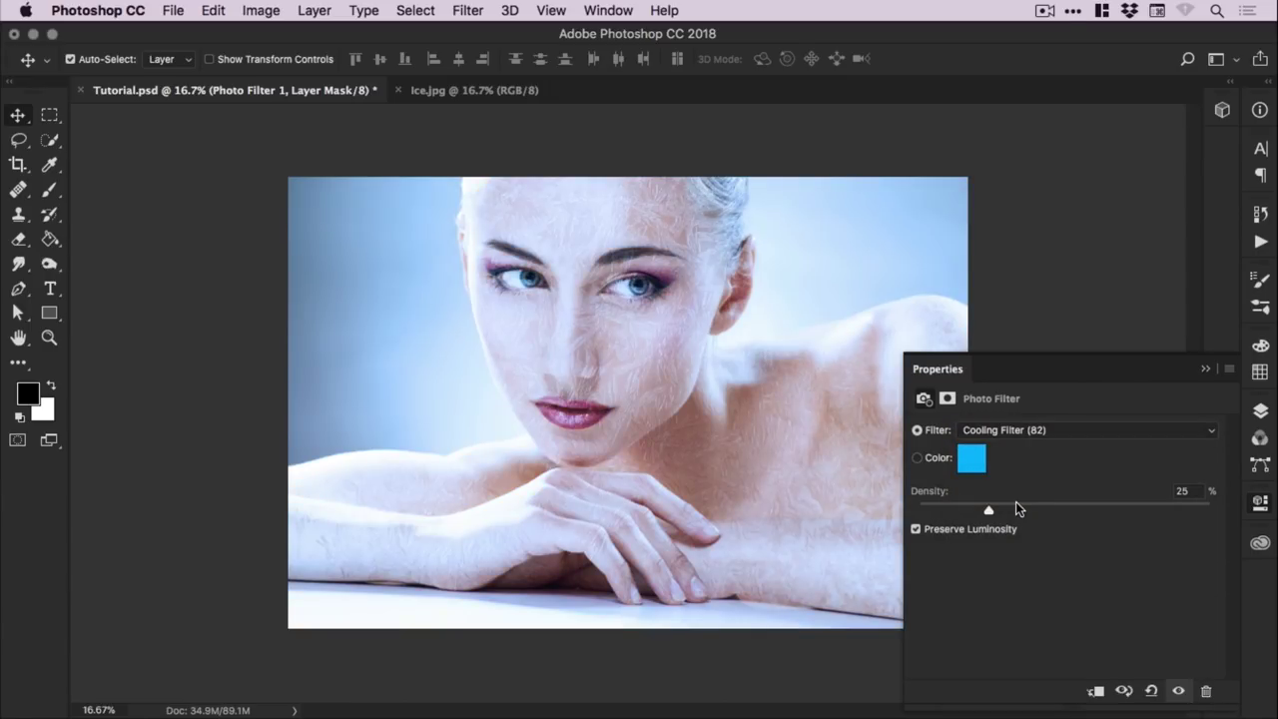
{"action": "left_click", "coordinate": [935, 461]}
{"action": "left_click", "coordinate": [970, 460]}
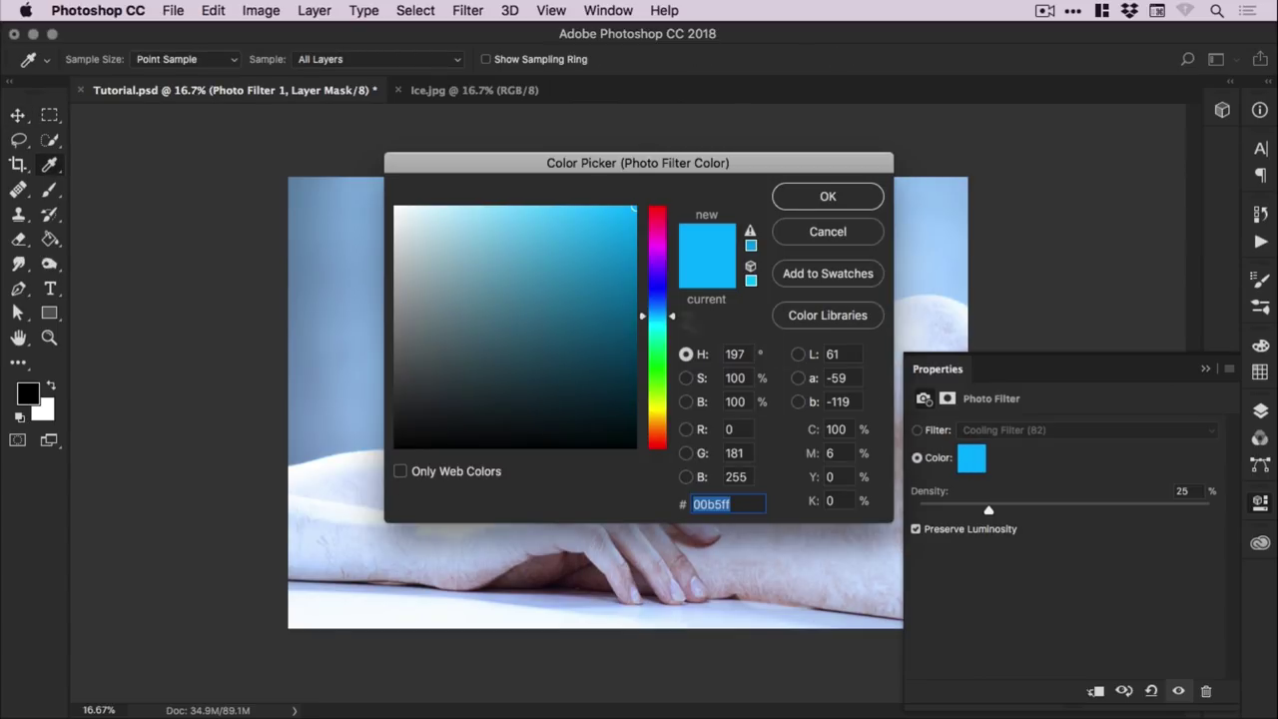
{"action": "left_click_drag", "start_coordinate": [659, 328], "coordinate": [656, 324]}
{"action": "left_click_drag", "start_coordinate": [599, 214], "coordinate": [565, 200]}
{"action": "left_click_drag", "start_coordinate": [656, 329], "coordinate": [648, 326]}
{"action": "left_click_drag", "start_coordinate": [595, 222], "coordinate": [557, 198]}
{"action": "left_click", "coordinate": [844, 196]}
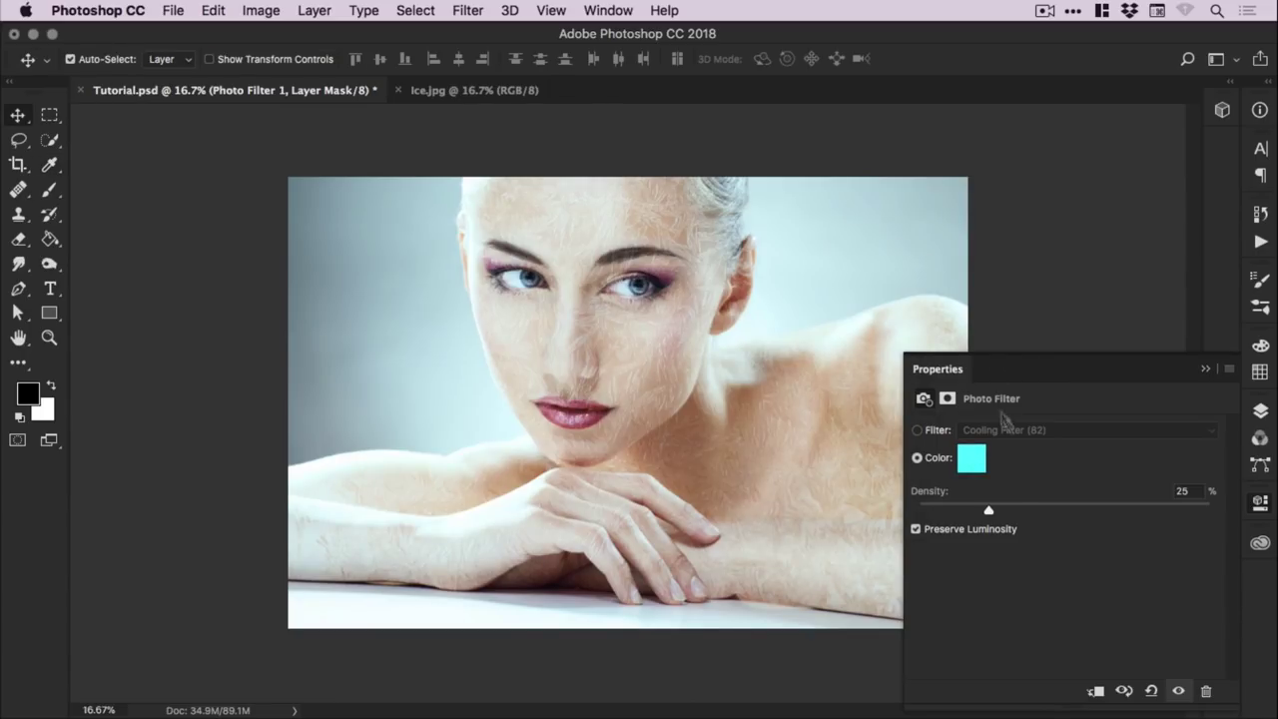
Lower the filter Density to about 20% and toggle Photo Filter 1 to compare
{"action": "left_click_drag", "start_coordinate": [1009, 507], "coordinate": [885, 504]}
{"action": "left_click_drag", "start_coordinate": [973, 511], "coordinate": [974, 510]}
{"action": "left_click", "coordinate": [1178, 693]}
{"action": "left_click", "coordinate": [1179, 694]}
{"action": "left_click", "coordinate": [1178, 693]}
{"action": "left_click", "coordinate": [1179, 693]}
{"action": "left_click", "coordinate": [1263, 413]}
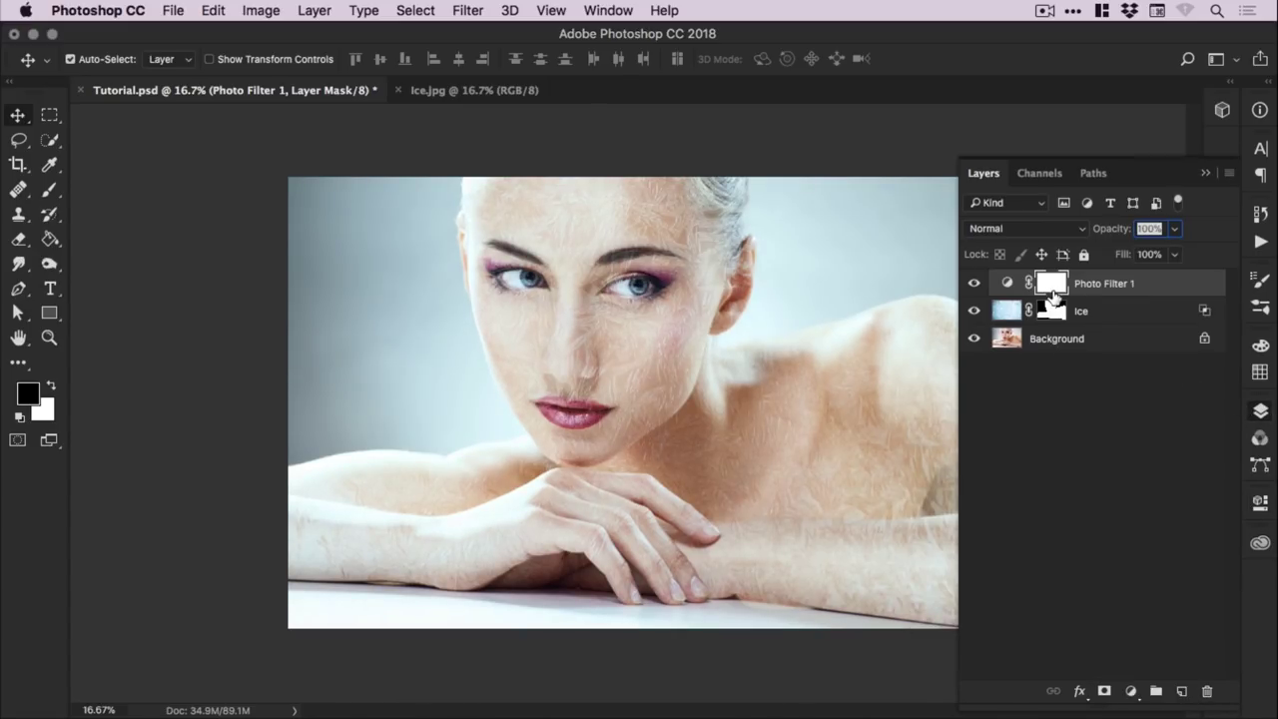
{"action": "left_click", "coordinate": [976, 285]}
{"action": "left_click", "coordinate": [976, 285]}
Above the Ice layer, add a Solid Color fill layer in cyan #5cfff9
{"action": "left_click", "coordinate": [1095, 316]}
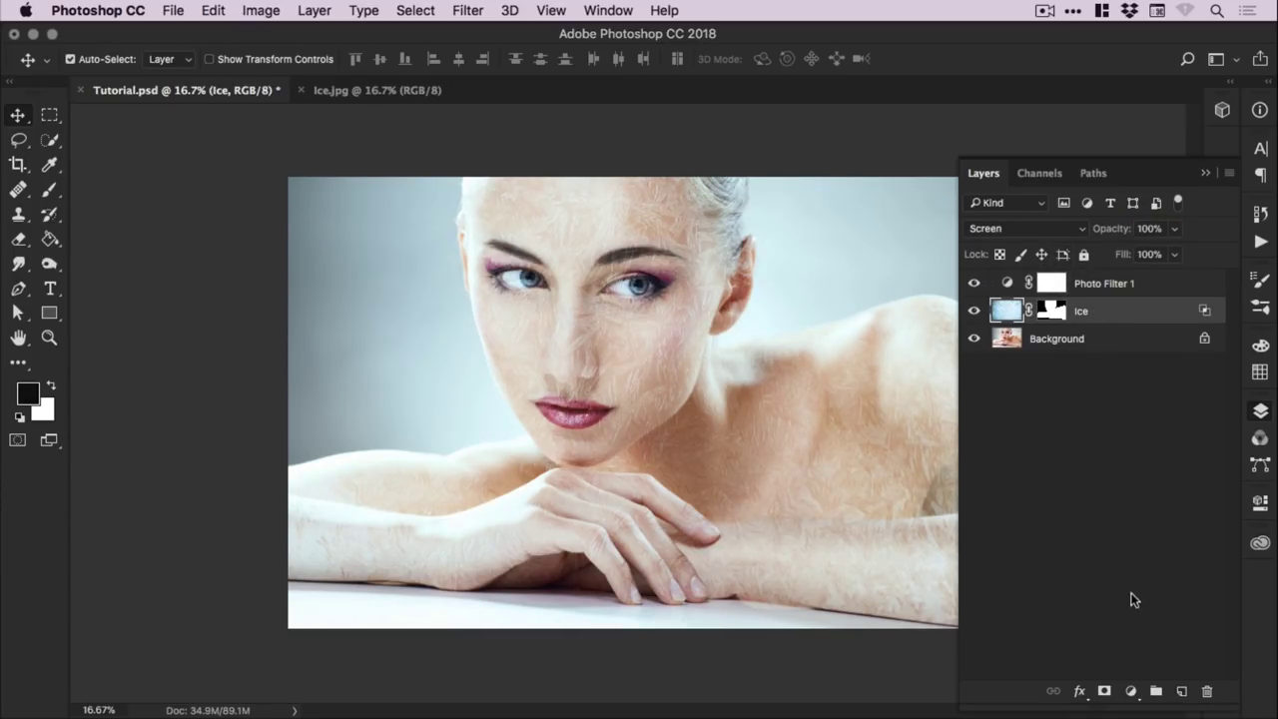
{"action": "left_click", "coordinate": [1131, 692]}
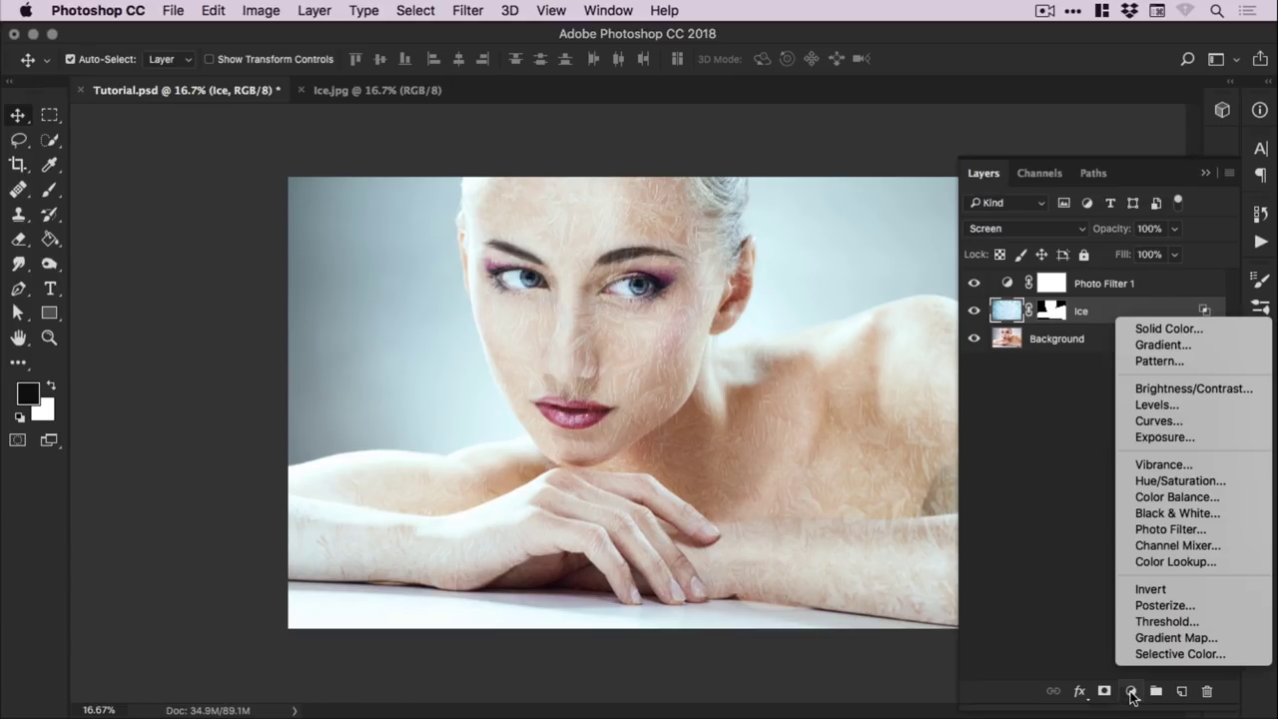
{"action": "left_click", "coordinate": [1170, 327]}
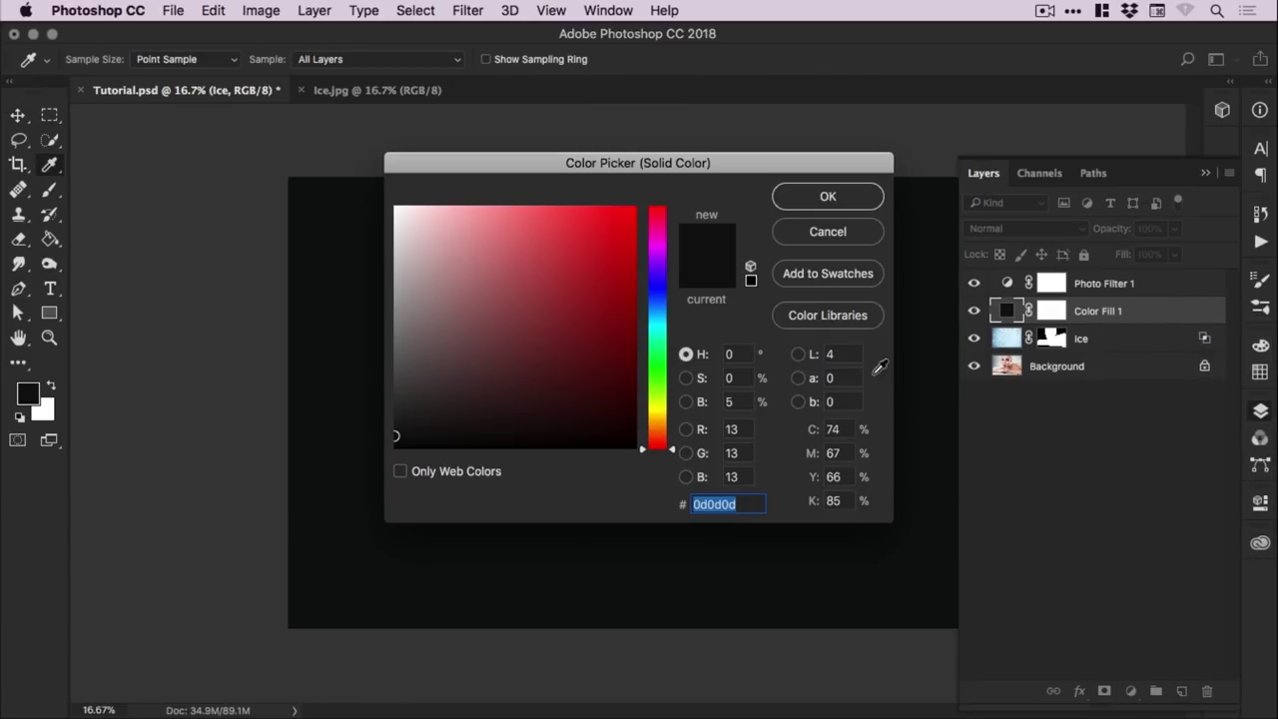
{"action": "left_click", "coordinate": [657, 323]}
{"action": "left_click_drag", "start_coordinate": [657, 322], "coordinate": [662, 331]}
{"action": "left_click_drag", "start_coordinate": [571, 205], "coordinate": [548, 189]}
{"action": "left_click", "coordinate": [827, 195]}
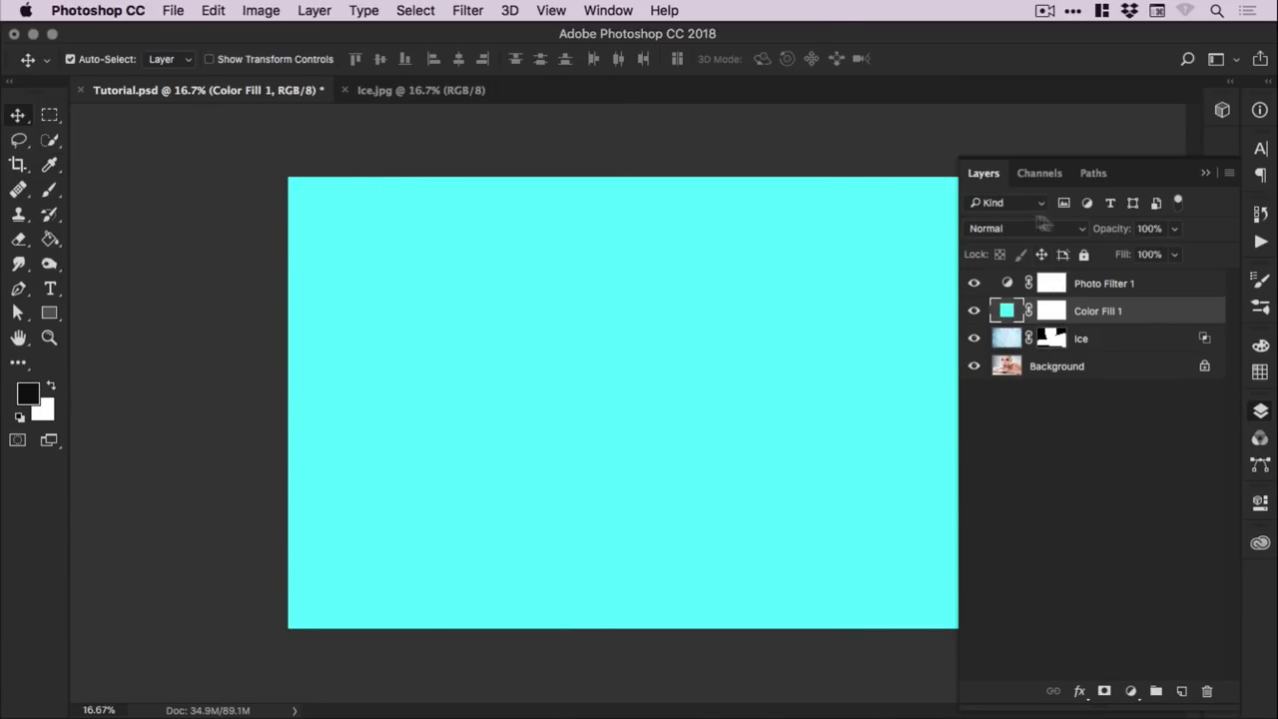
Blend Color Fill 1 in Soft Light at 70% opacity, toggling it to compare
{"action": "left_click", "coordinate": [1017, 226]}
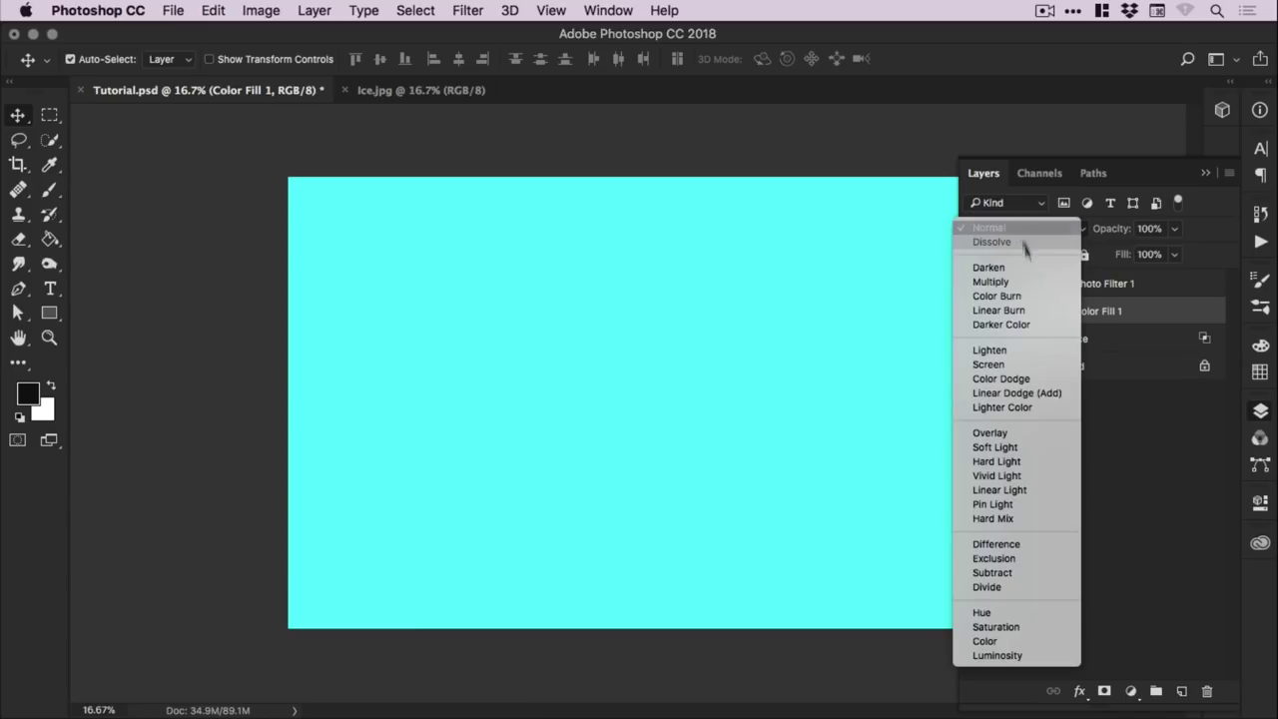
{"action": "left_click", "coordinate": [1009, 454]}
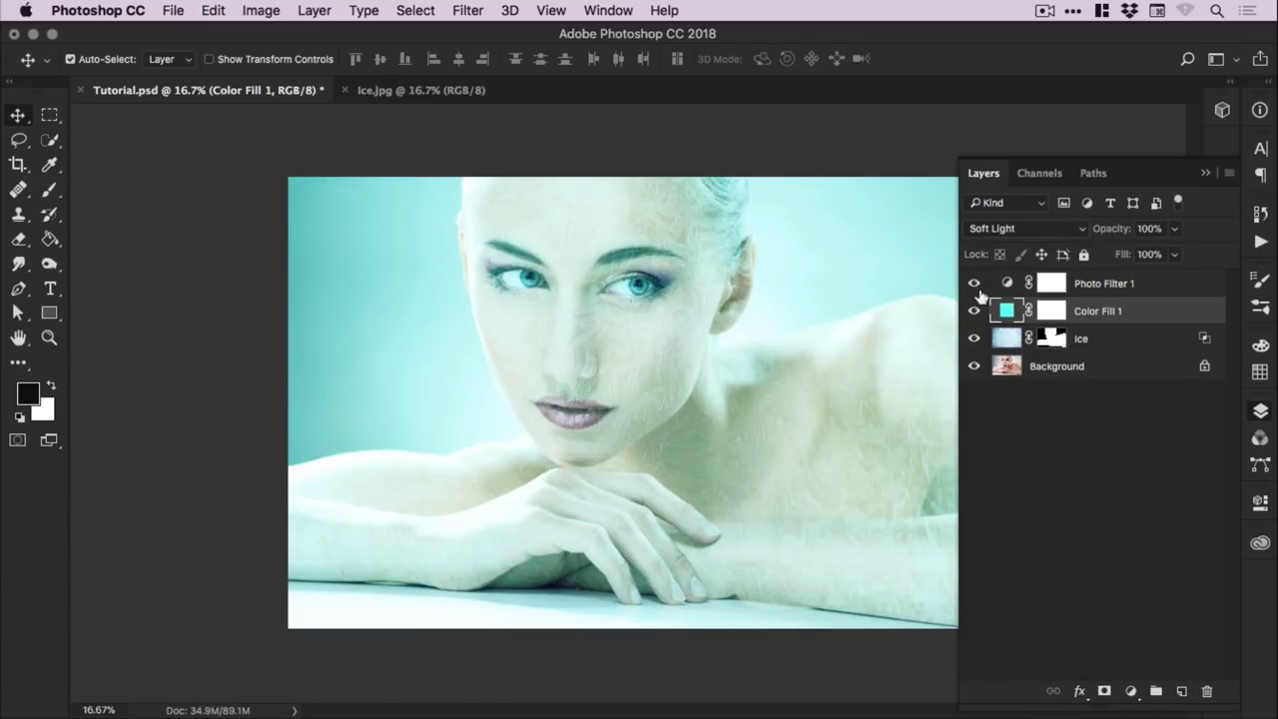
{"action": "left_click", "coordinate": [975, 311]}
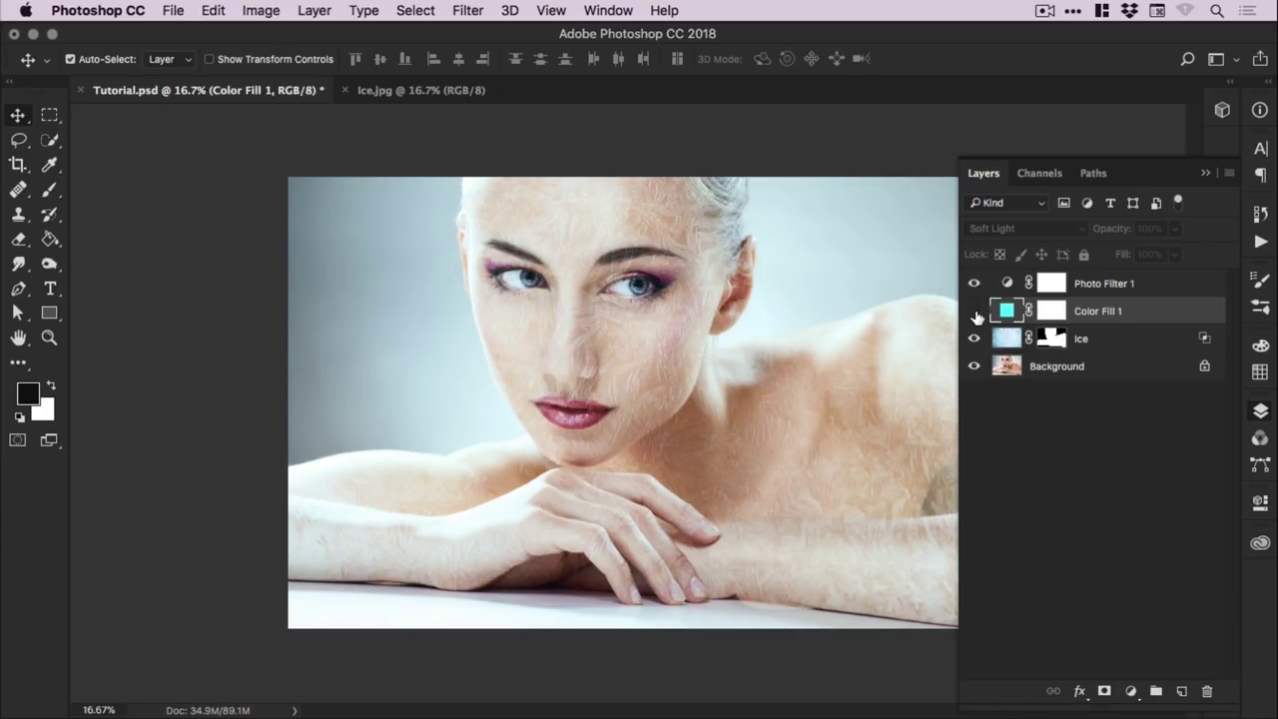
{"action": "left_click", "coordinate": [974, 312]}
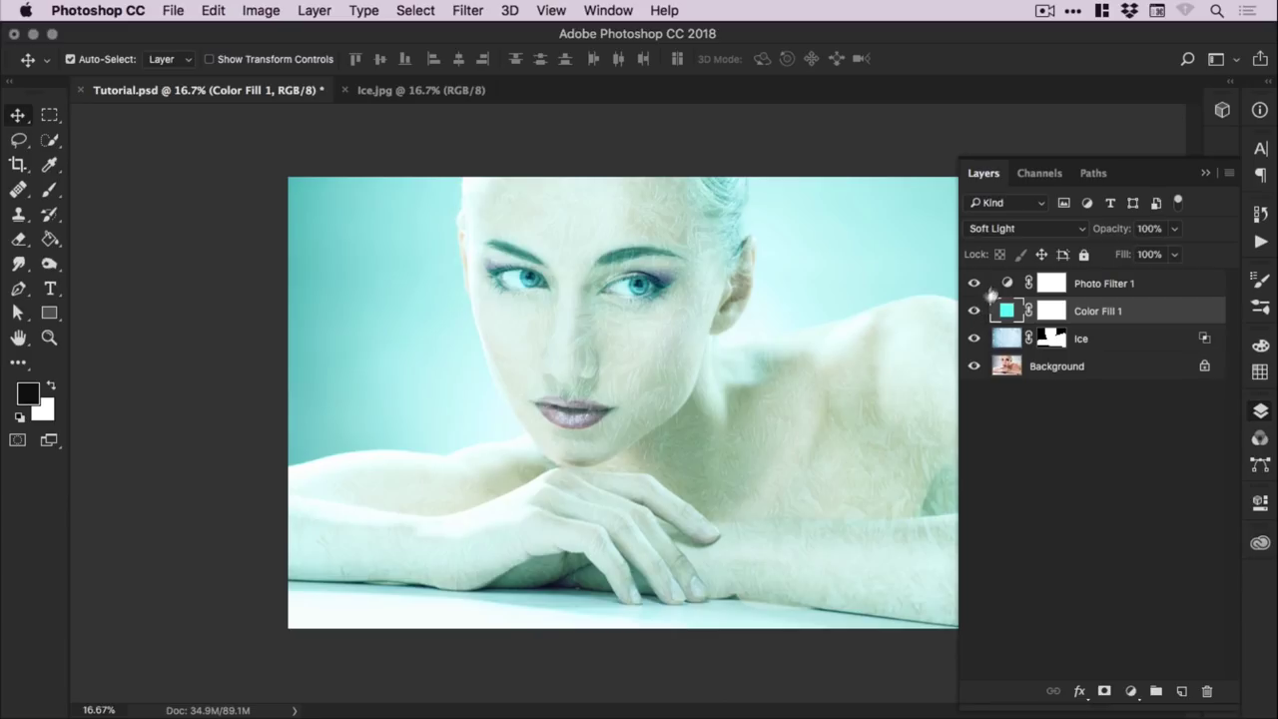
{"action": "left_click", "coordinate": [1175, 228]}
{"action": "mouse_move", "coordinate": [1150, 255]}
{"action": "left_mouse_down"}
{"action": "mouse_move", "coordinate": [1115, 257]}
{"action": "mouse_move", "coordinate": [1145, 251]}
{"action": "left_mouse_up"}
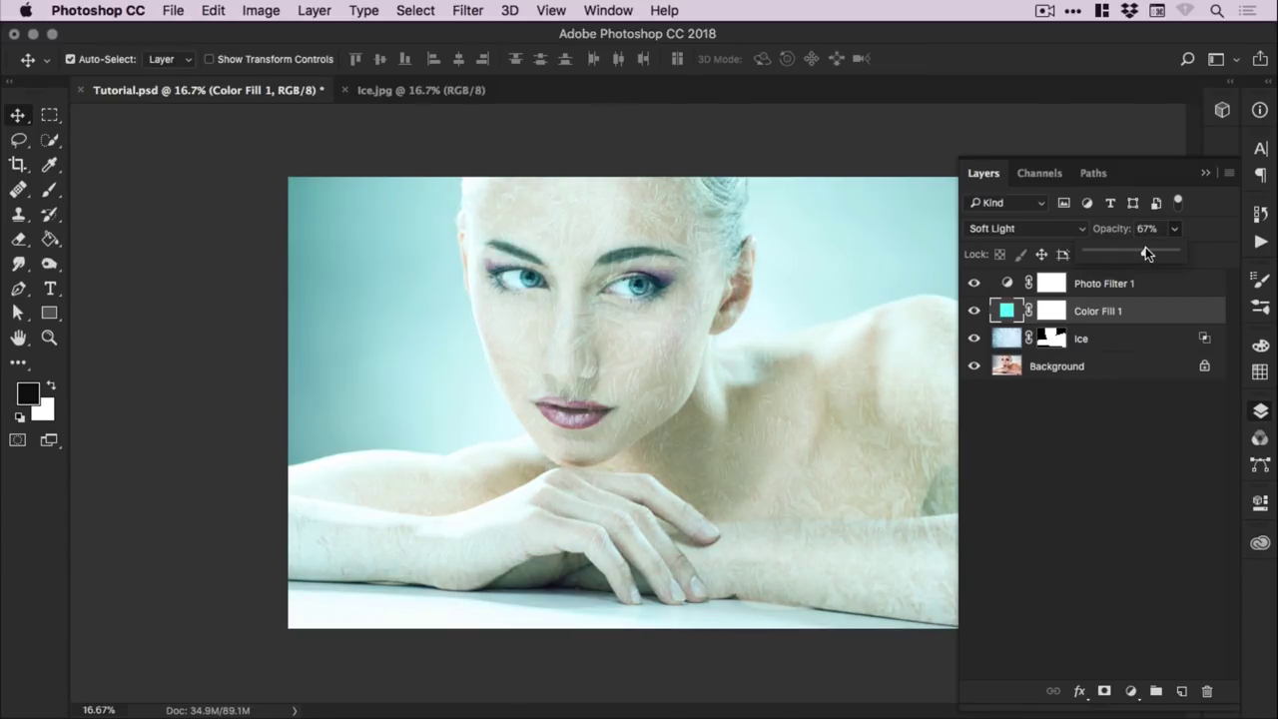
Change Color Fill 1's colour to the bluer cyan #5ceeff
{"action": "double_click", "coordinate": [1006, 316]}
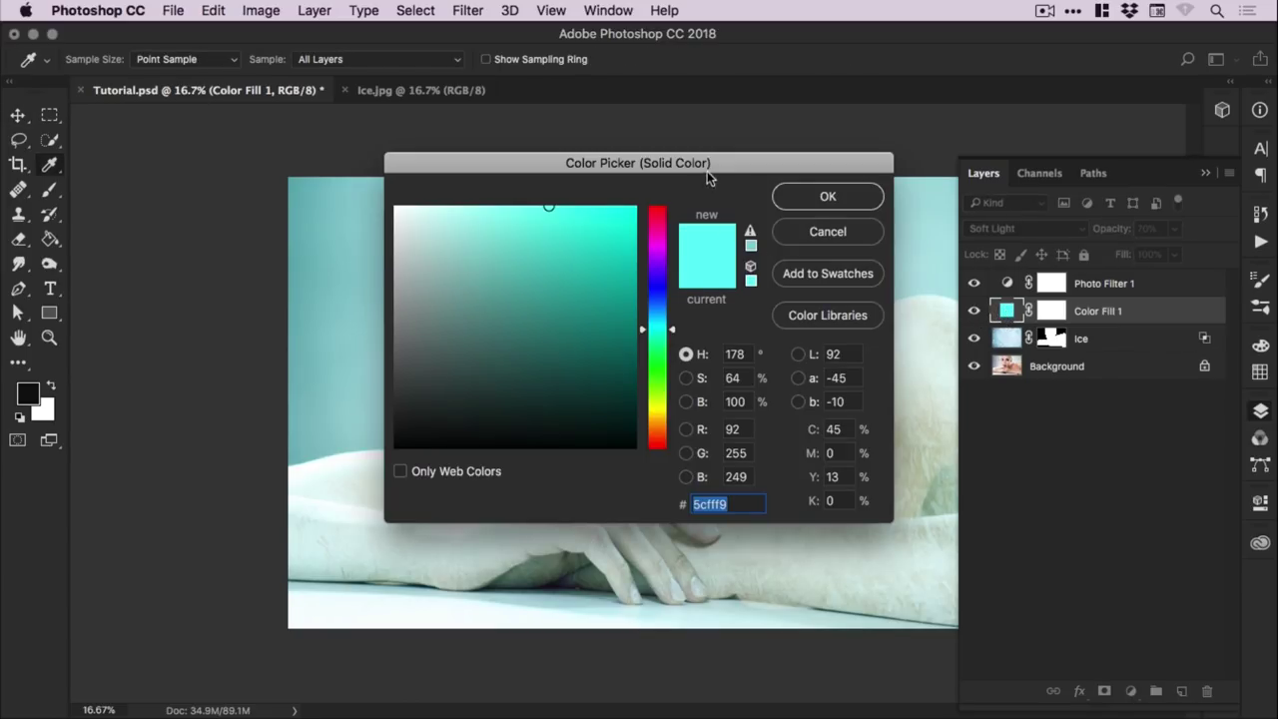
{"action": "left_click_drag", "start_coordinate": [639, 163], "coordinate": [999, 200]}
{"action": "mouse_move", "coordinate": [1028, 368]}
{"action": "left_mouse_down"}
{"action": "mouse_move", "coordinate": [1019, 317]}
{"action": "mouse_move", "coordinate": [1016, 384]}
{"action": "mouse_move", "coordinate": [1018, 354]}
{"action": "mouse_move", "coordinate": [1023, 363]}
{"action": "left_mouse_up"}
{"action": "left_click", "coordinate": [1180, 234]}
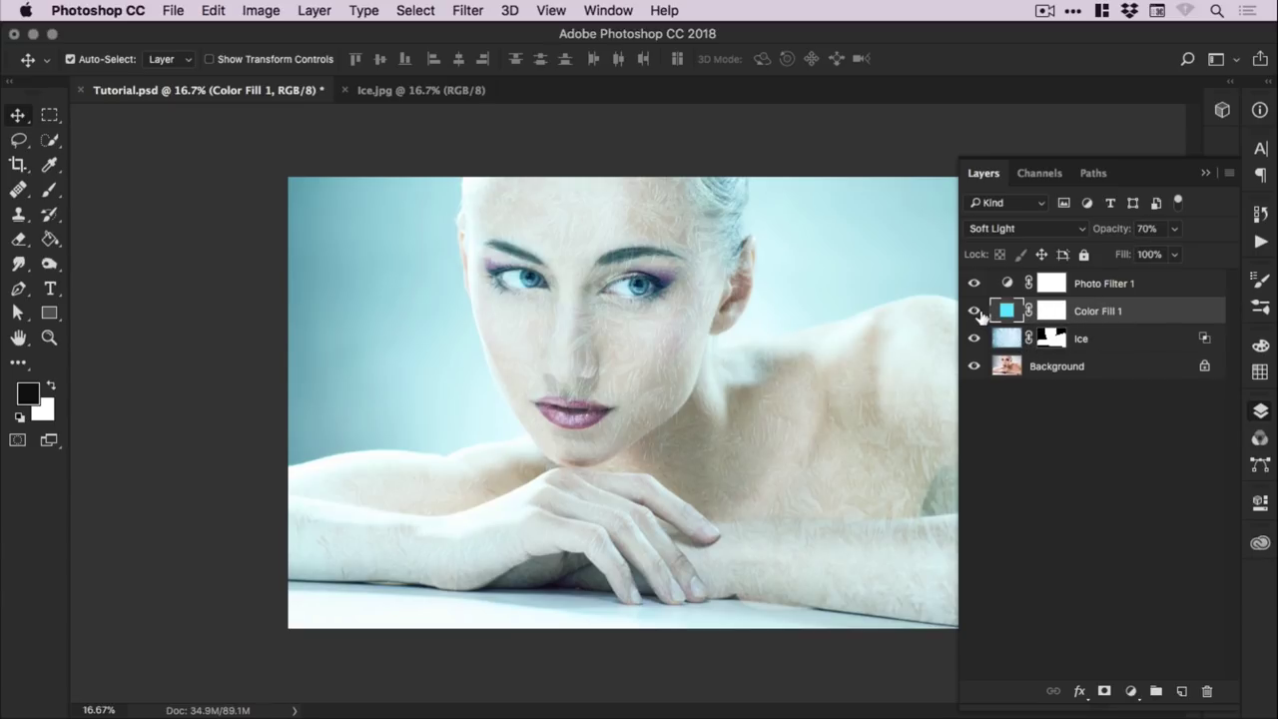
{"action": "left_click", "coordinate": [1101, 341]}
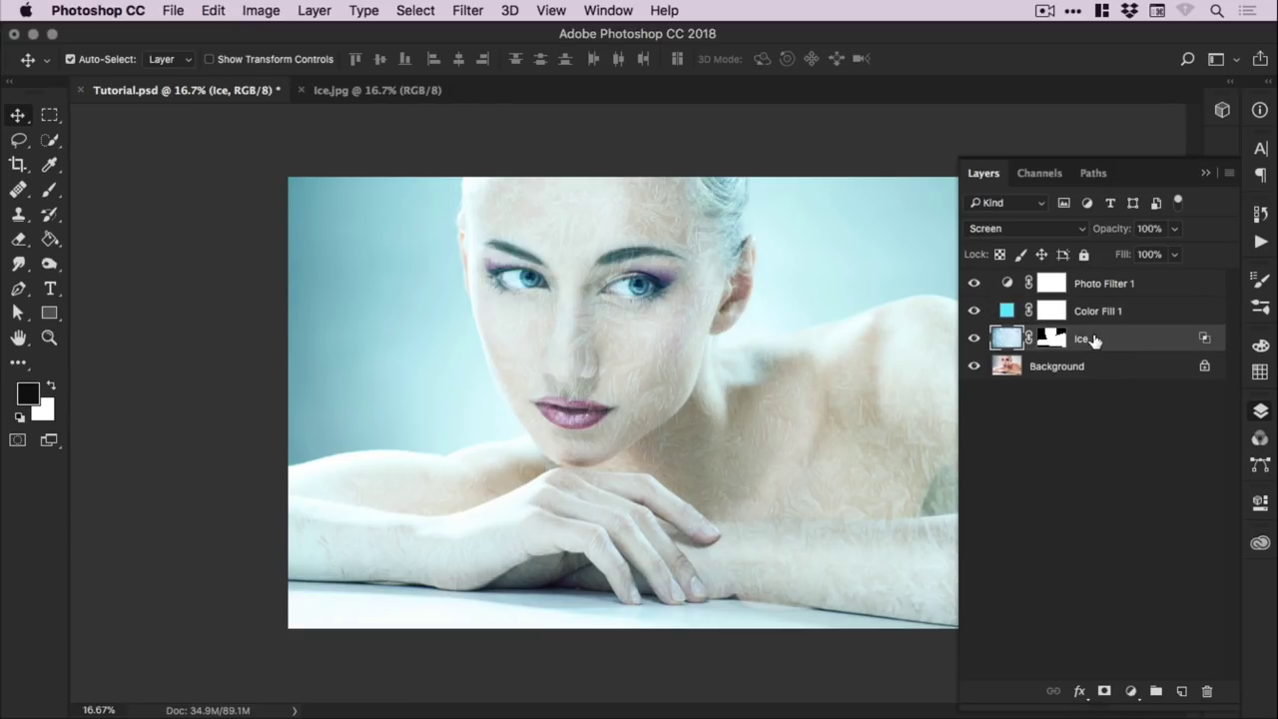
Duplicate the Ice layer as 'Ice 2' and set its blend mode to Overlay
{"action": "right_click", "coordinate": [1100, 334]}
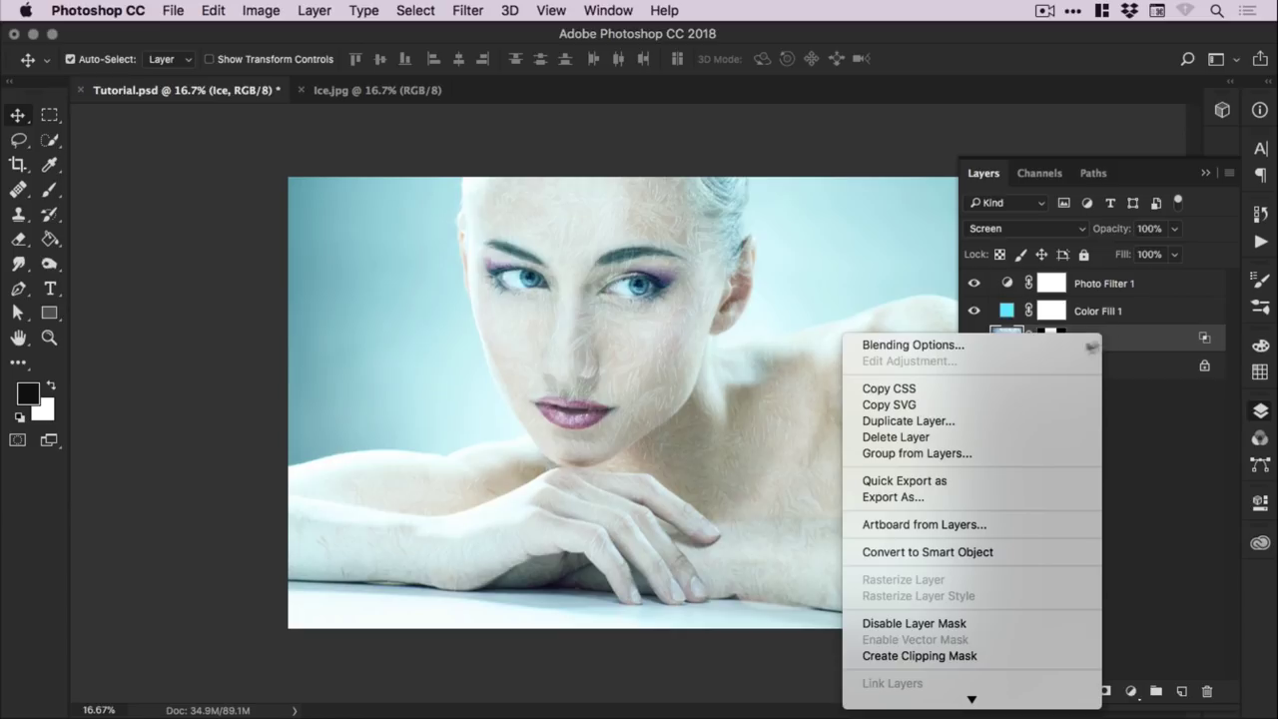
{"action": "left_click", "coordinate": [920, 421]}
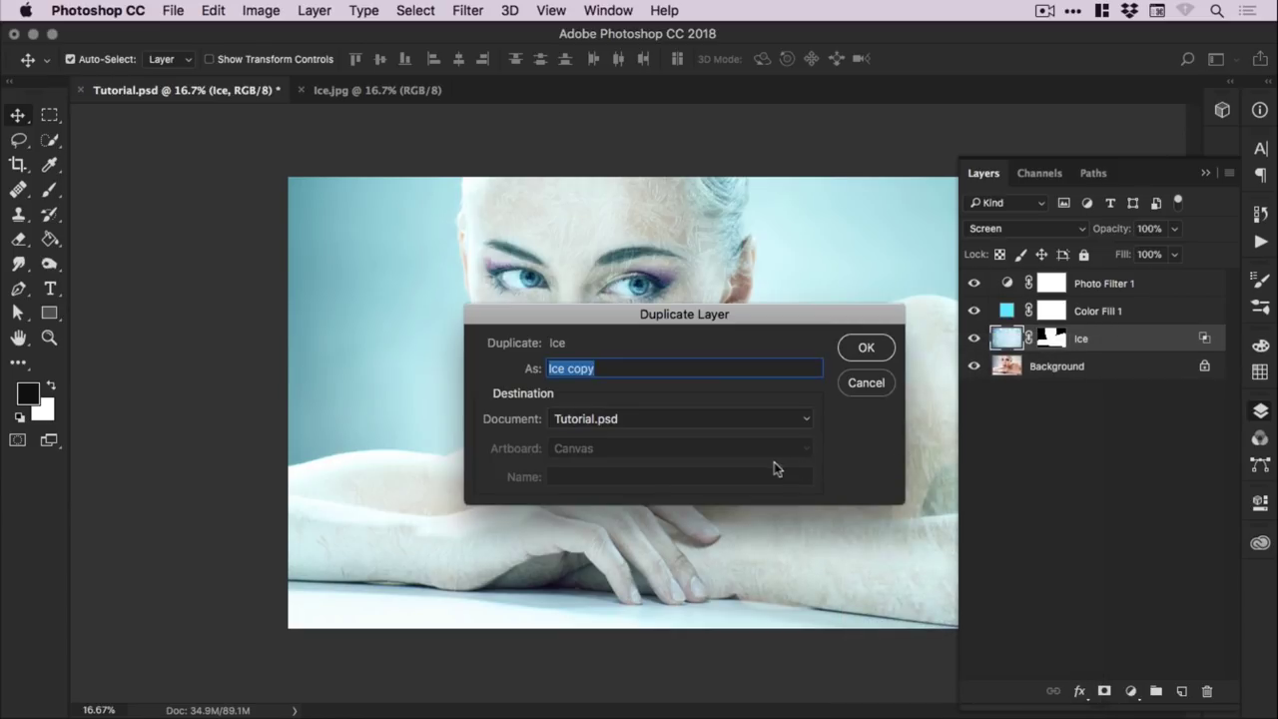
{"action": "key", "text": "BackSpace"}
{"action": "key", "text": "Return"}
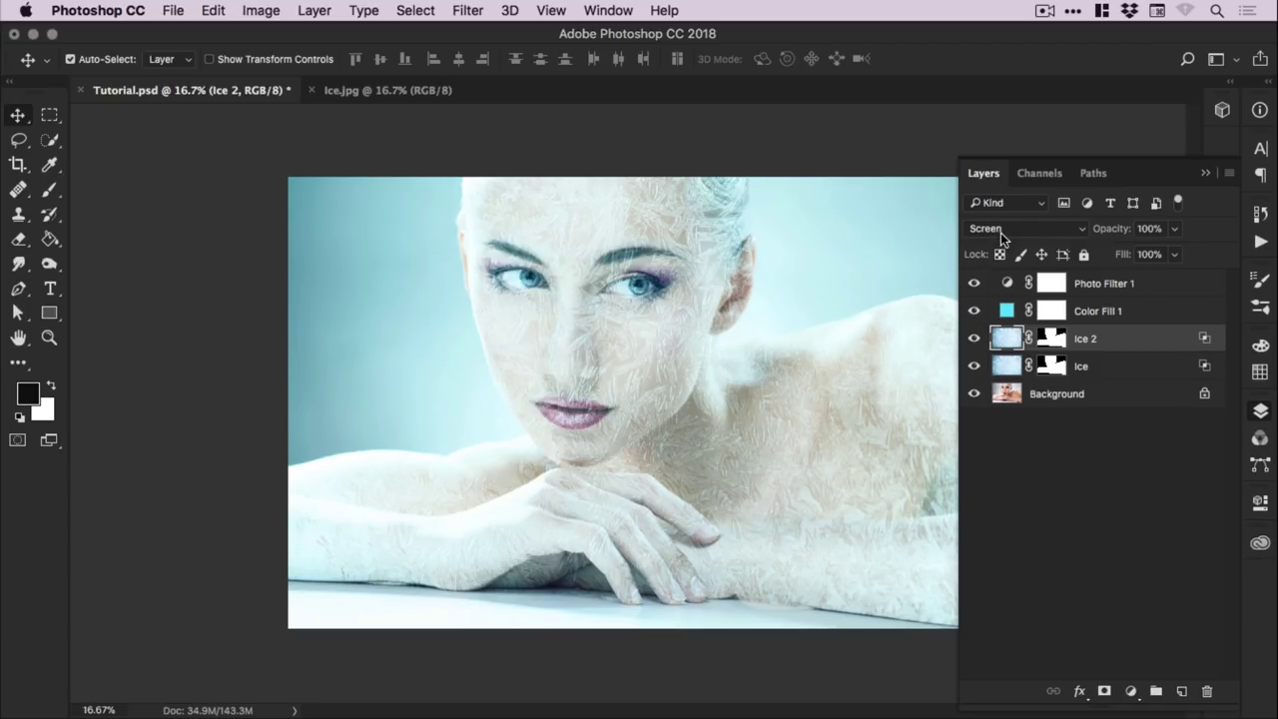
{"action": "left_click", "coordinate": [1002, 228]}
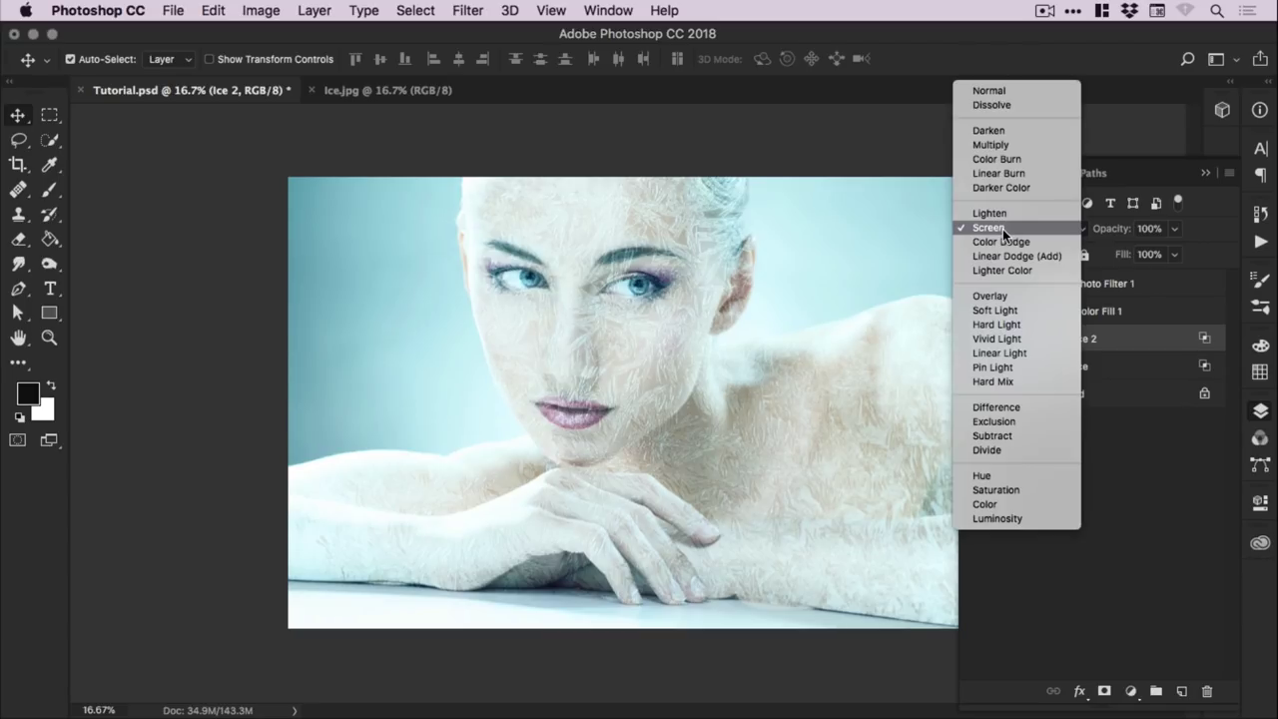
{"action": "left_click", "coordinate": [1017, 297]}
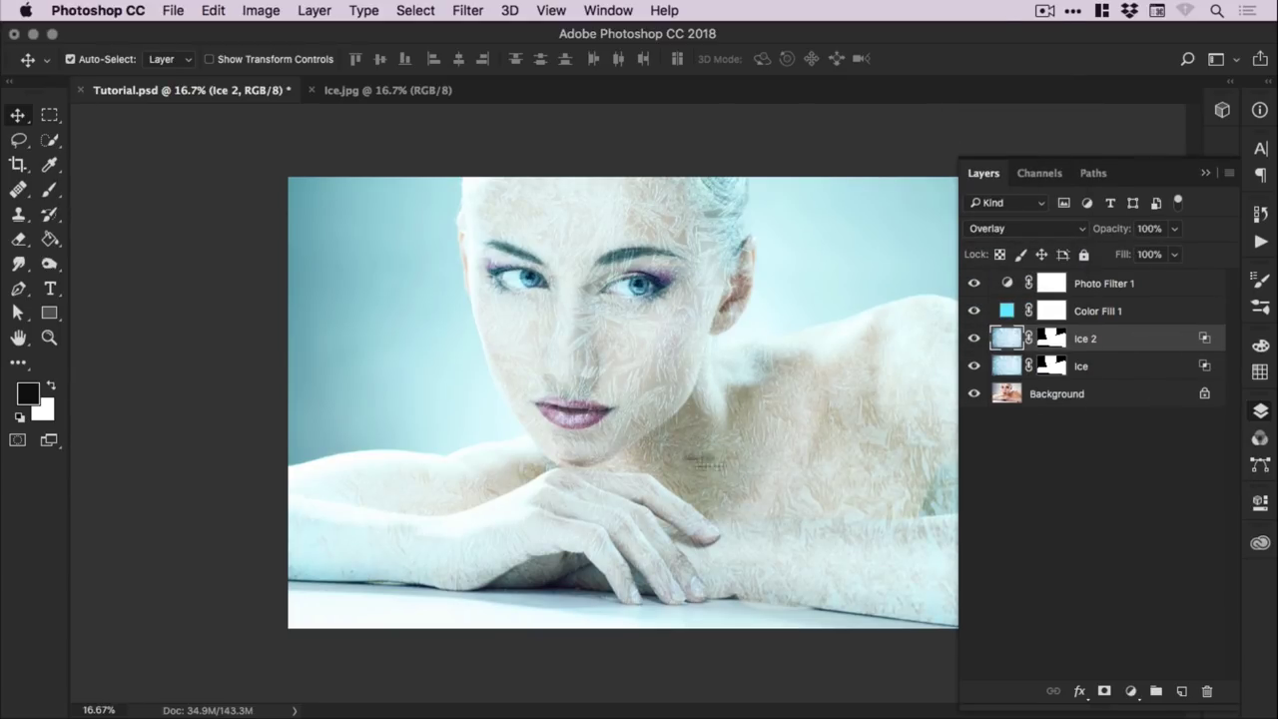
Zoom in on the face and toggle Ice 2 off and on to compare the frost
{"action": "left_click", "coordinate": [607, 399], "text": "super"}
{"action": "left_click", "coordinate": [975, 339]}
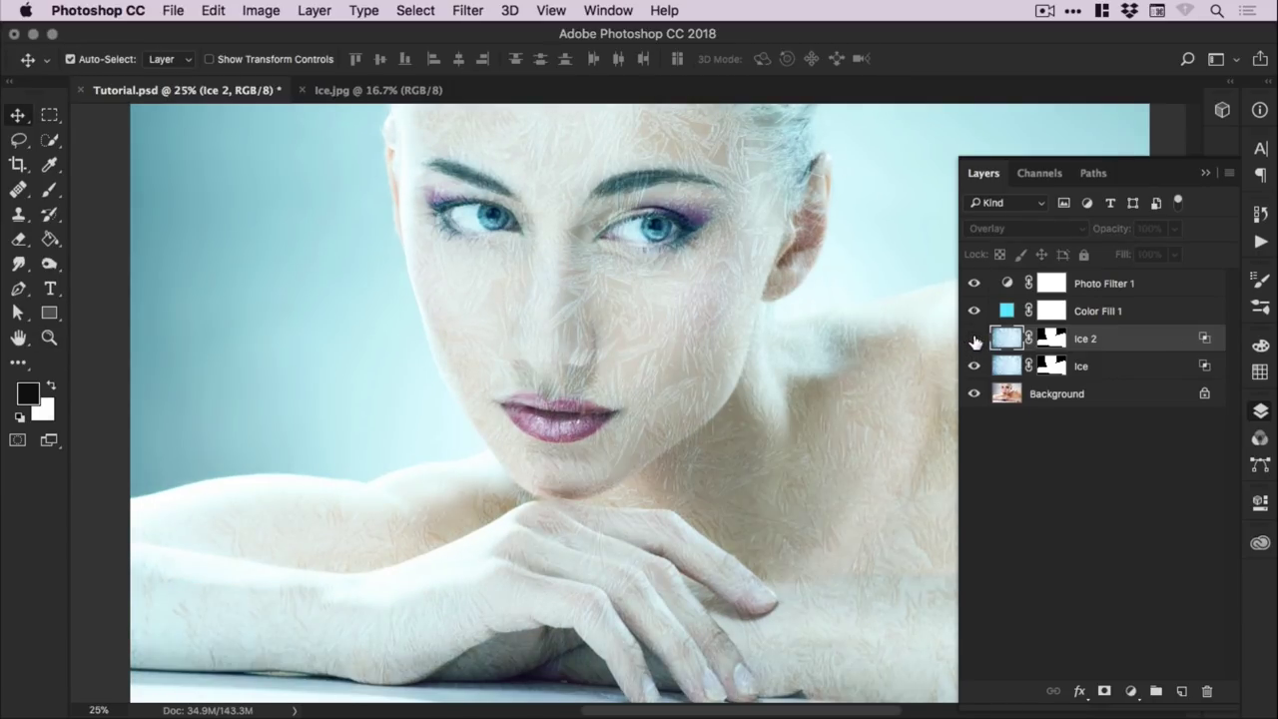
{"action": "left_click", "coordinate": [974, 339]}
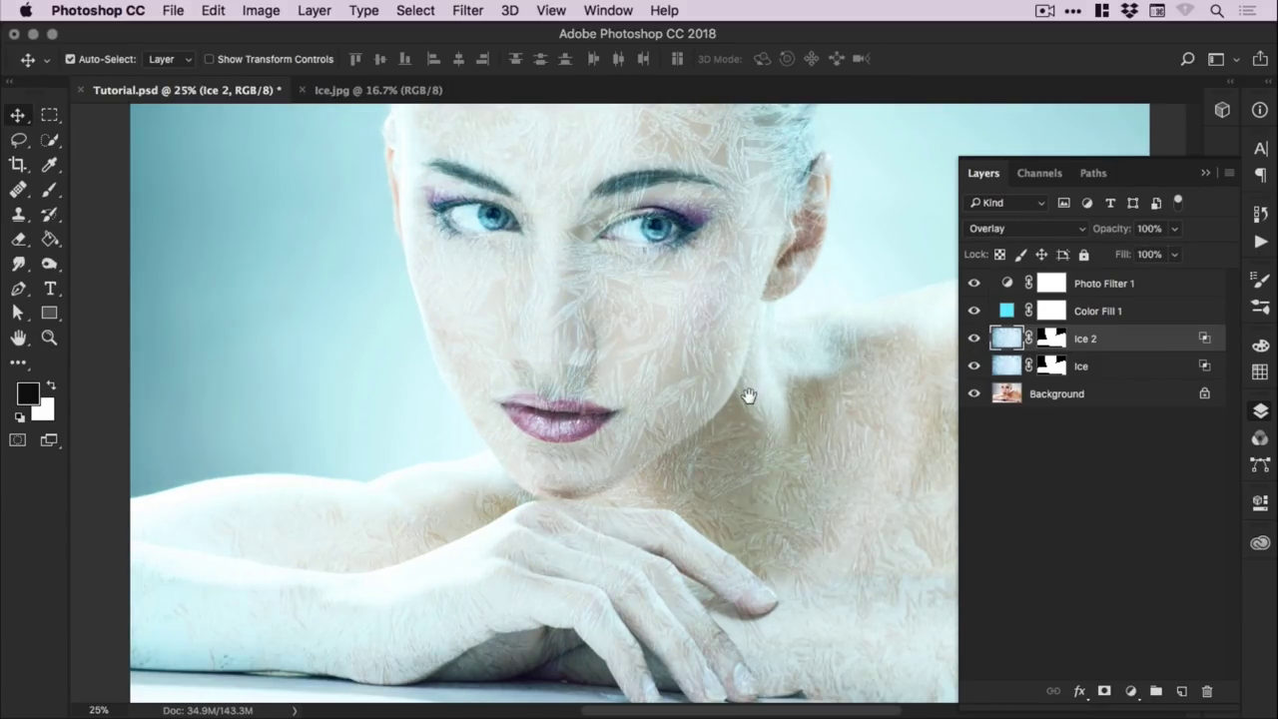
{"action": "left_click_drag", "start_coordinate": [748, 396], "coordinate": [713, 362]}
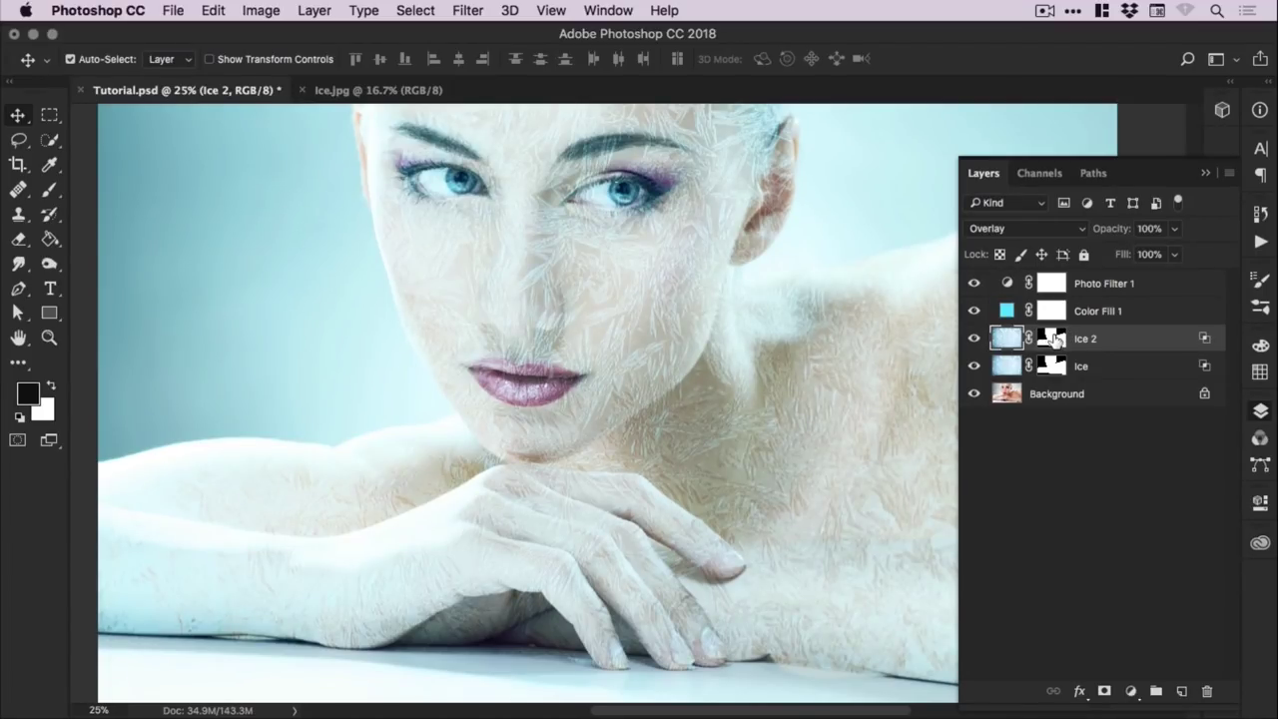
Target Ice 2's layer mask and pick a 700 px soft round Brush
{"action": "left_click", "coordinate": [1053, 338]}
{"action": "left_click", "coordinate": [57, 190]}
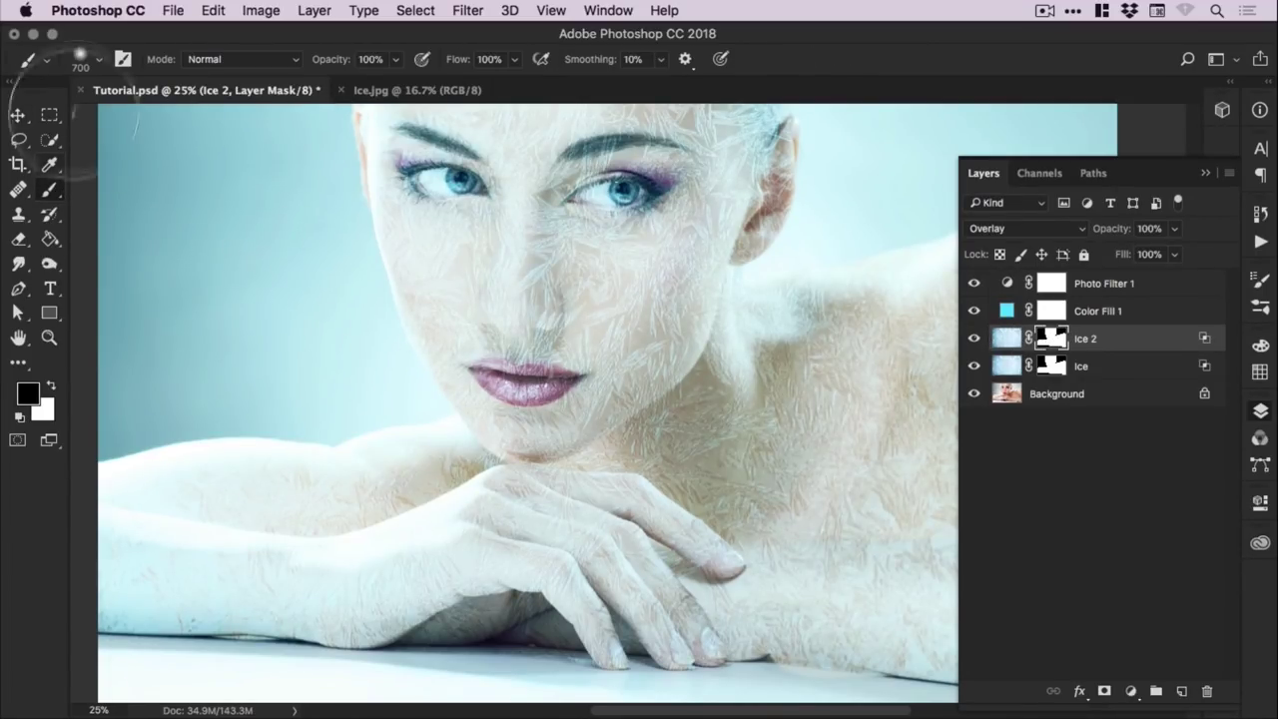
{"action": "left_click", "coordinate": [70, 60]}
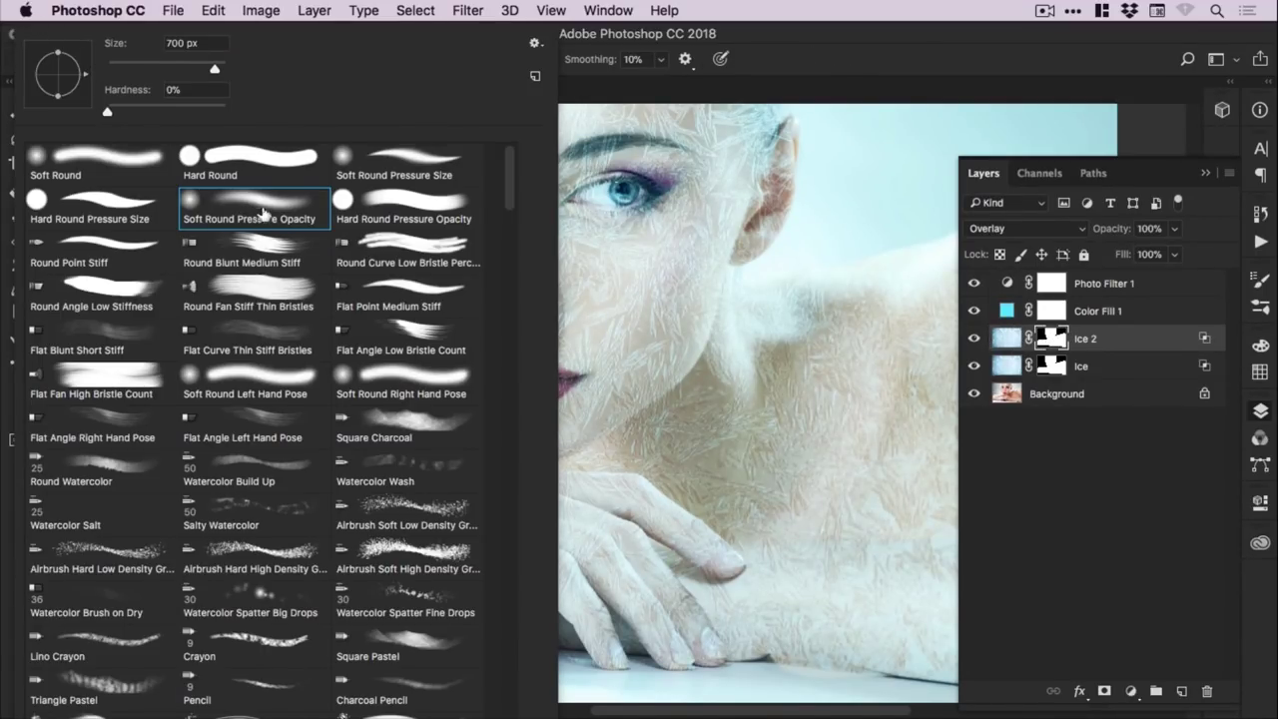
{"action": "left_click", "coordinate": [848, 48]}
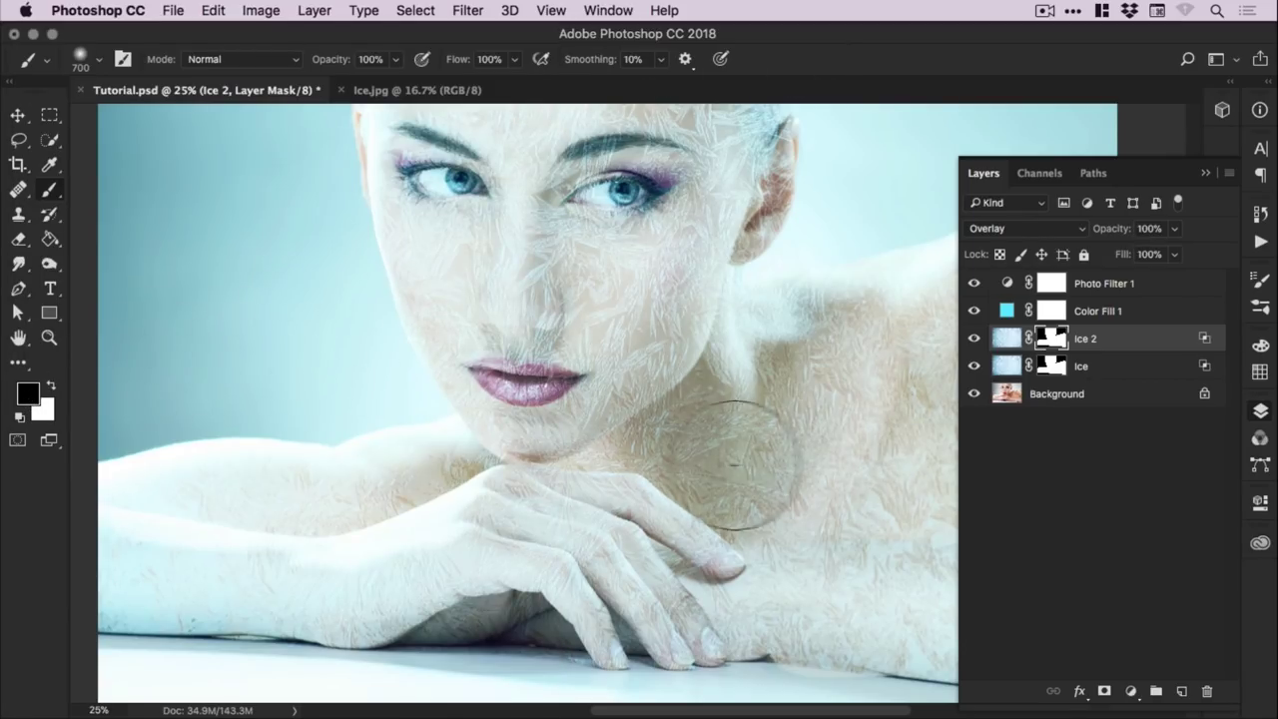
Paint black on the Ice 2 mask over the neck, chin and shoulder to fade the frost
{"action": "left_click_drag", "start_coordinate": [505, 380], "coordinate": [543, 401]}
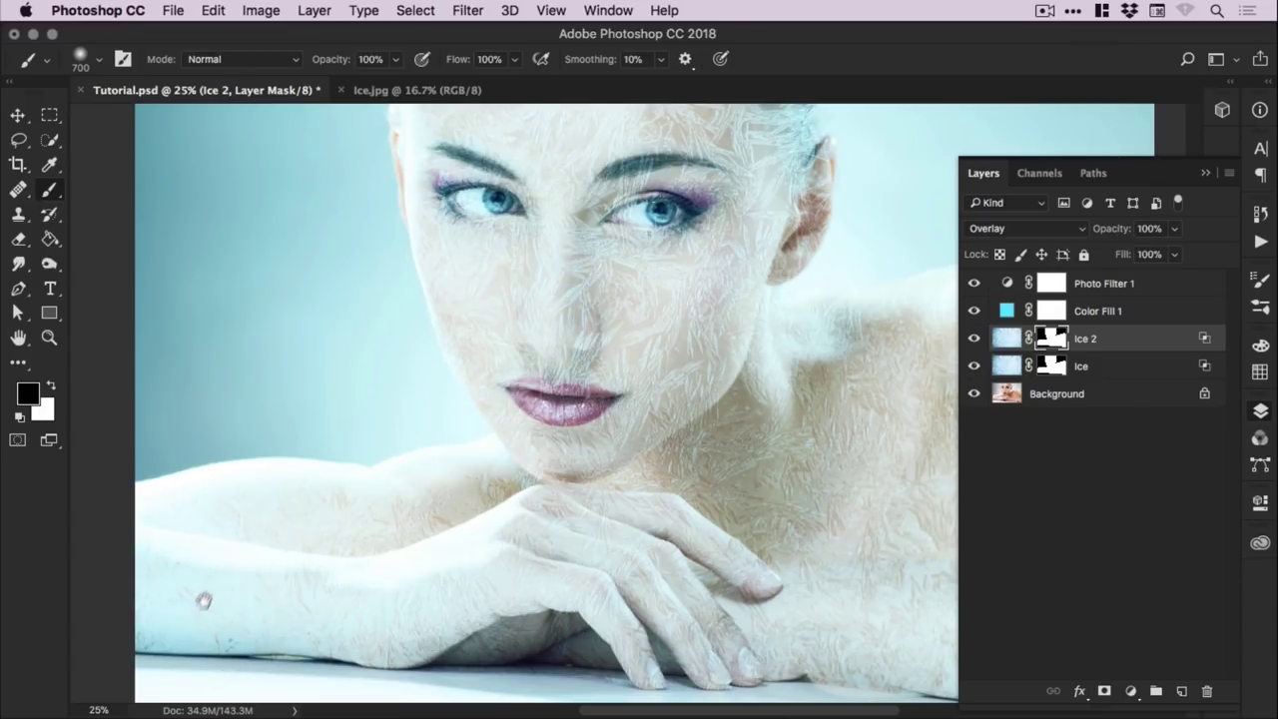
{"action": "scroll", "coordinate": [206, 594], "scroll_direction": "down", "scroll_amount": 3}
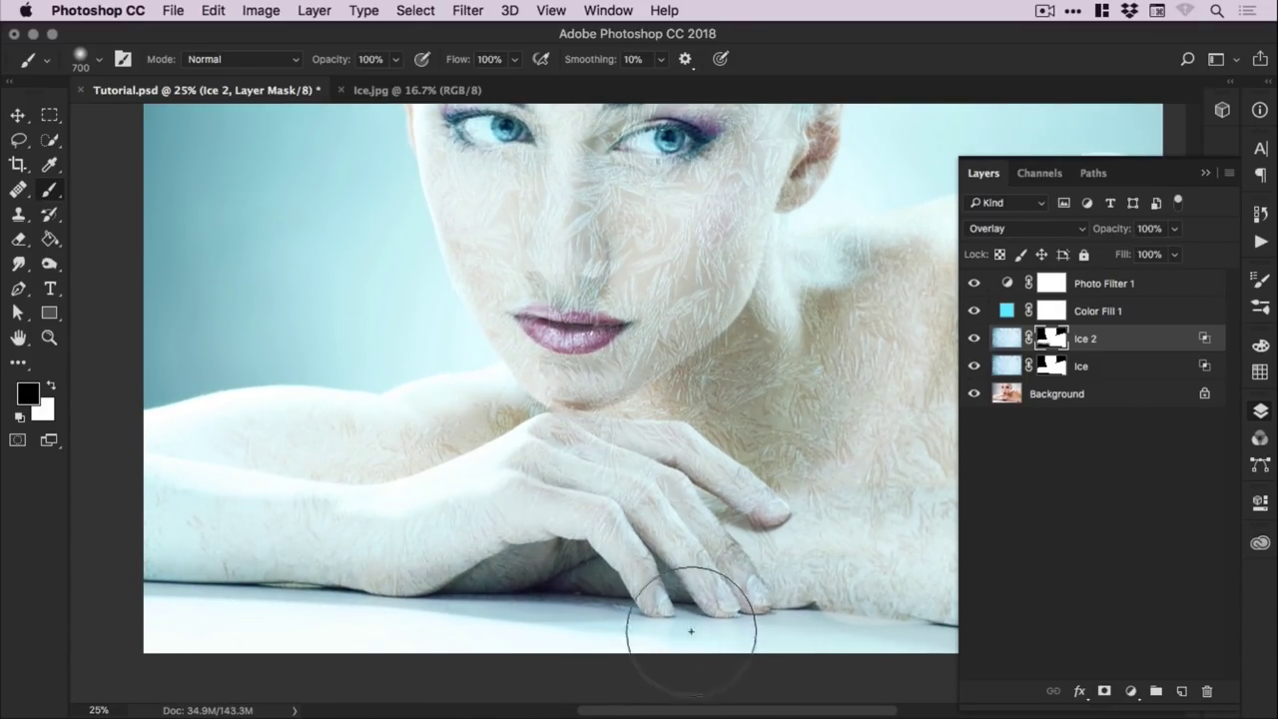
{"action": "scroll", "coordinate": [690, 628], "scroll_direction": "down", "scroll_amount": 3}
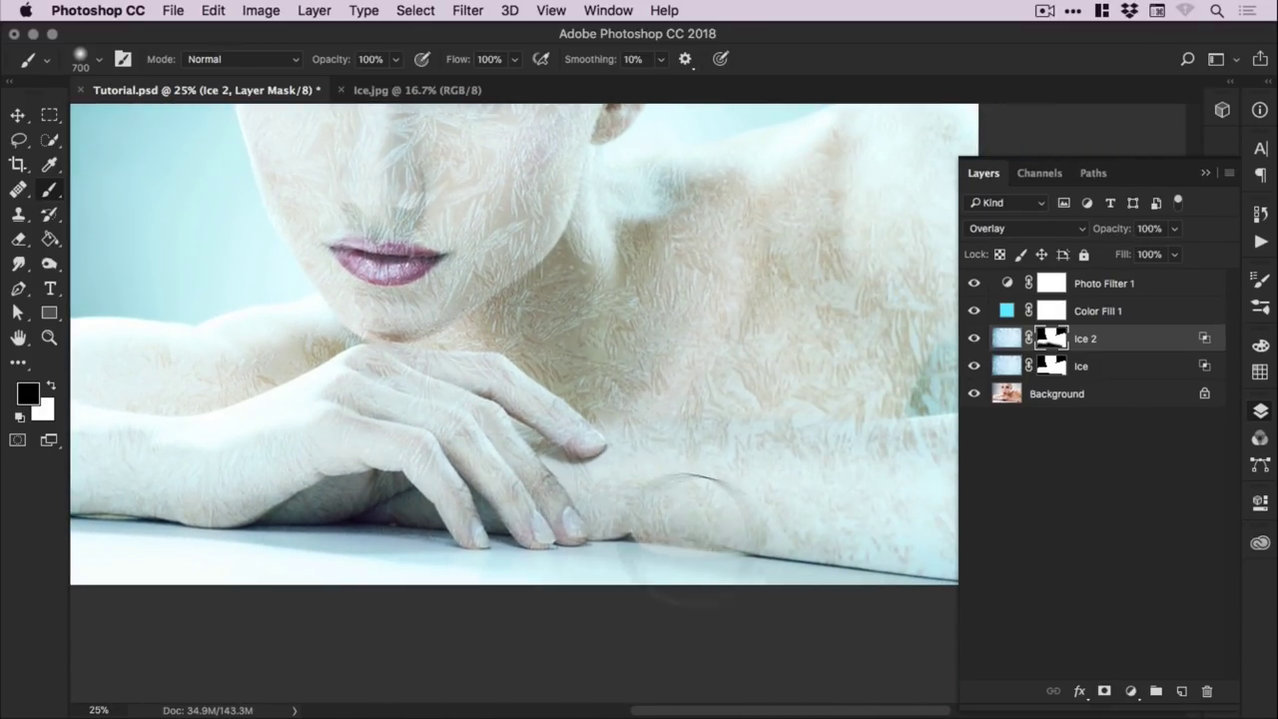
{"action": "scroll", "coordinate": [700, 499], "scroll_direction": "right", "scroll_amount": 3}
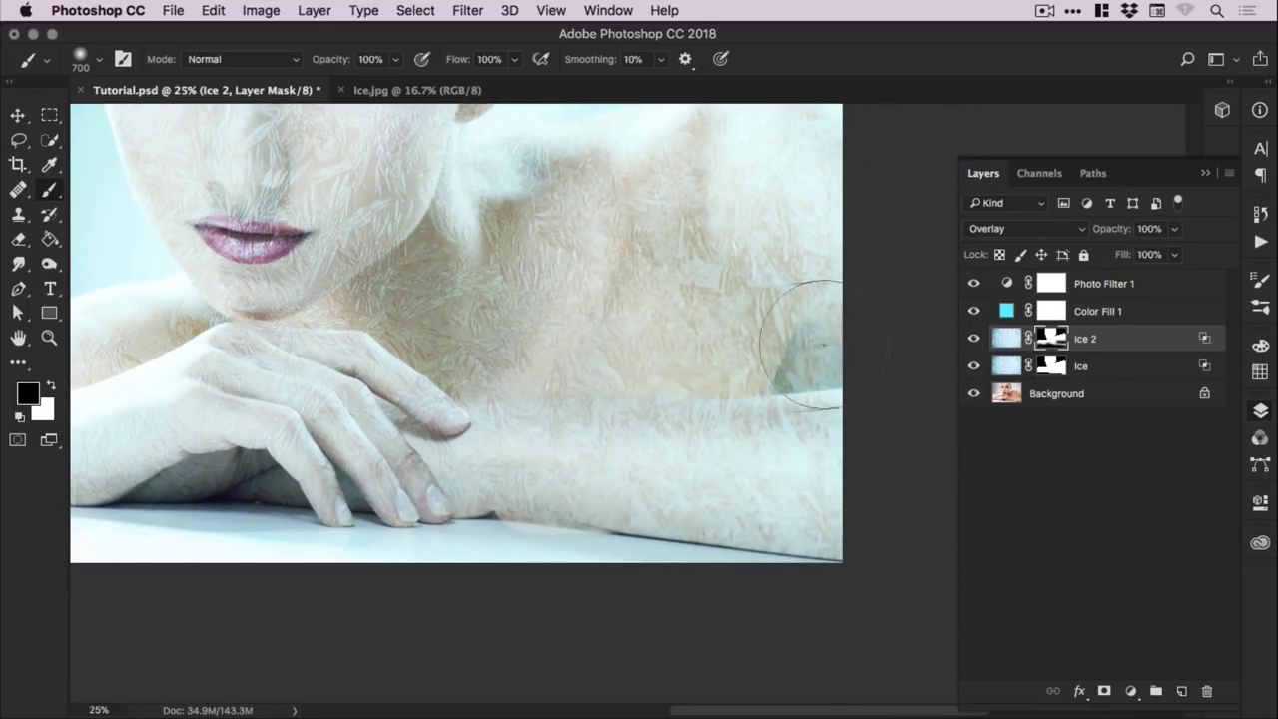
{"action": "scroll", "coordinate": [639, 364], "scroll_direction": "up", "scroll_amount": 5}
{"action": "scroll", "coordinate": [839, 400], "scroll_direction": "left", "scroll_amount": 3}
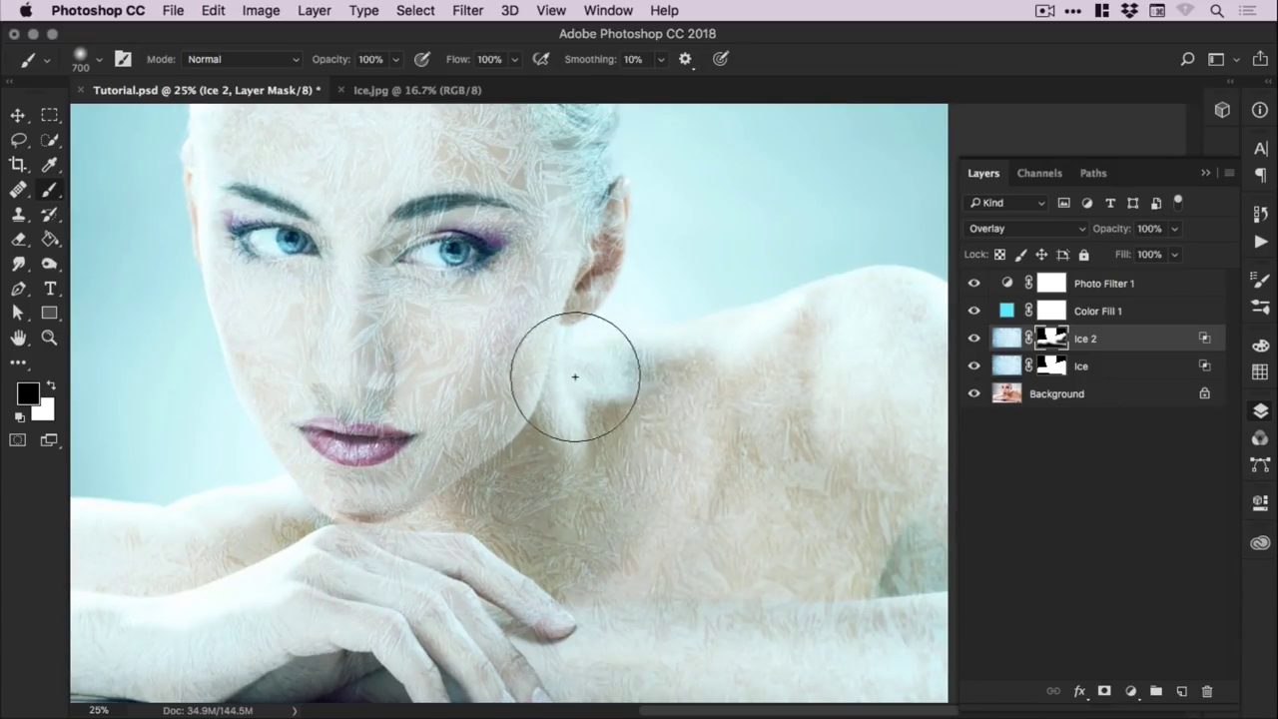
{"action": "scroll", "coordinate": [569, 420], "scroll_direction": "left", "scroll_amount": 4}
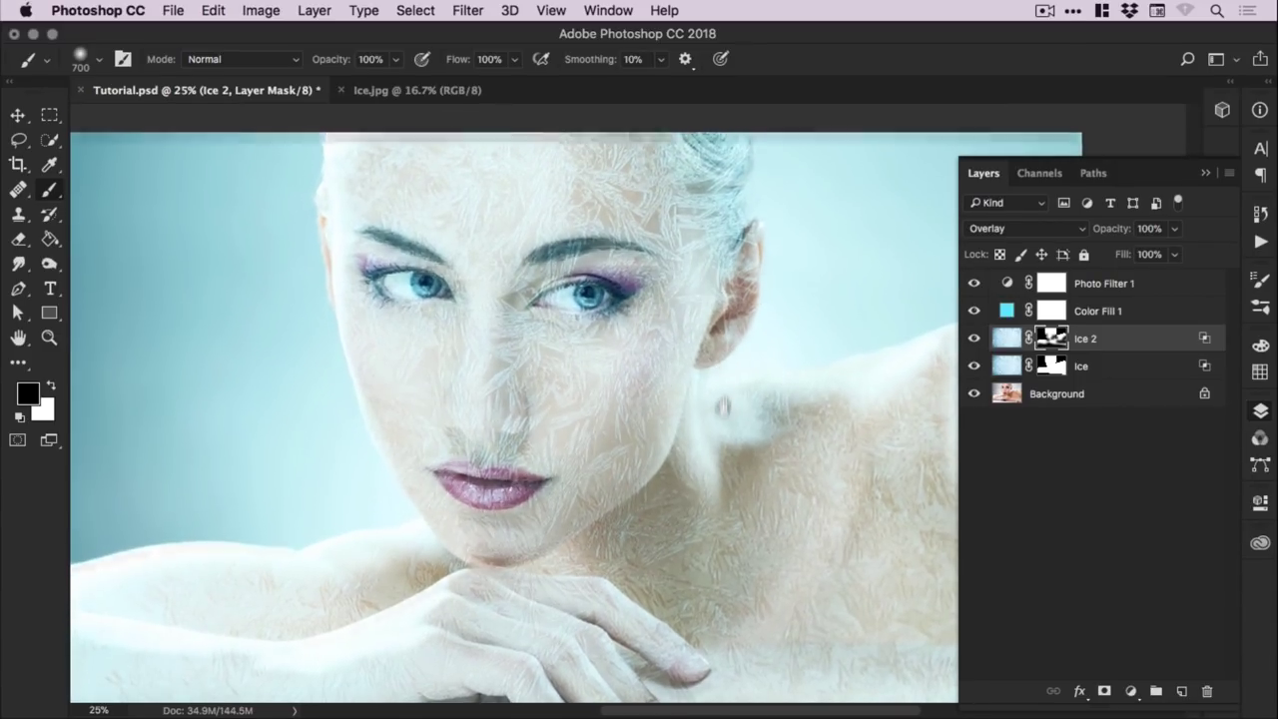
{"action": "scroll", "coordinate": [739, 320], "scroll_direction": "up", "scroll_amount": 2}
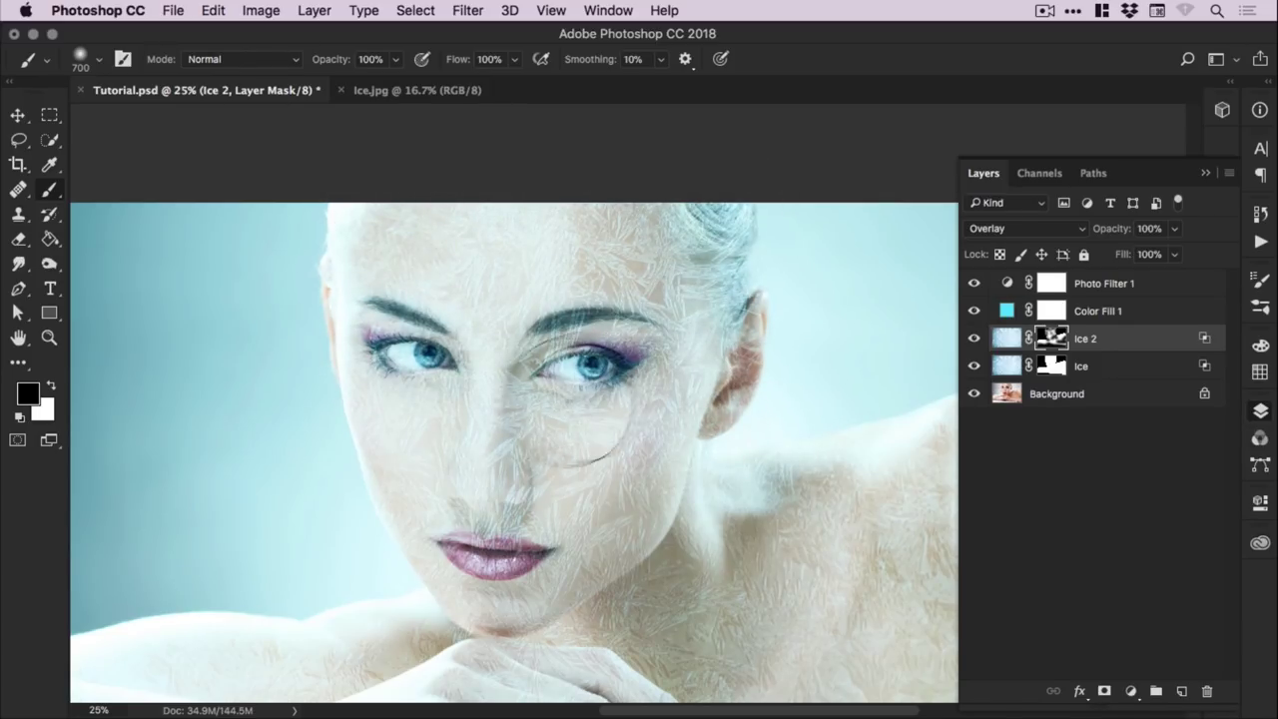
{"action": "scroll", "coordinate": [657, 423], "scroll_direction": "down", "scroll_amount": 5}
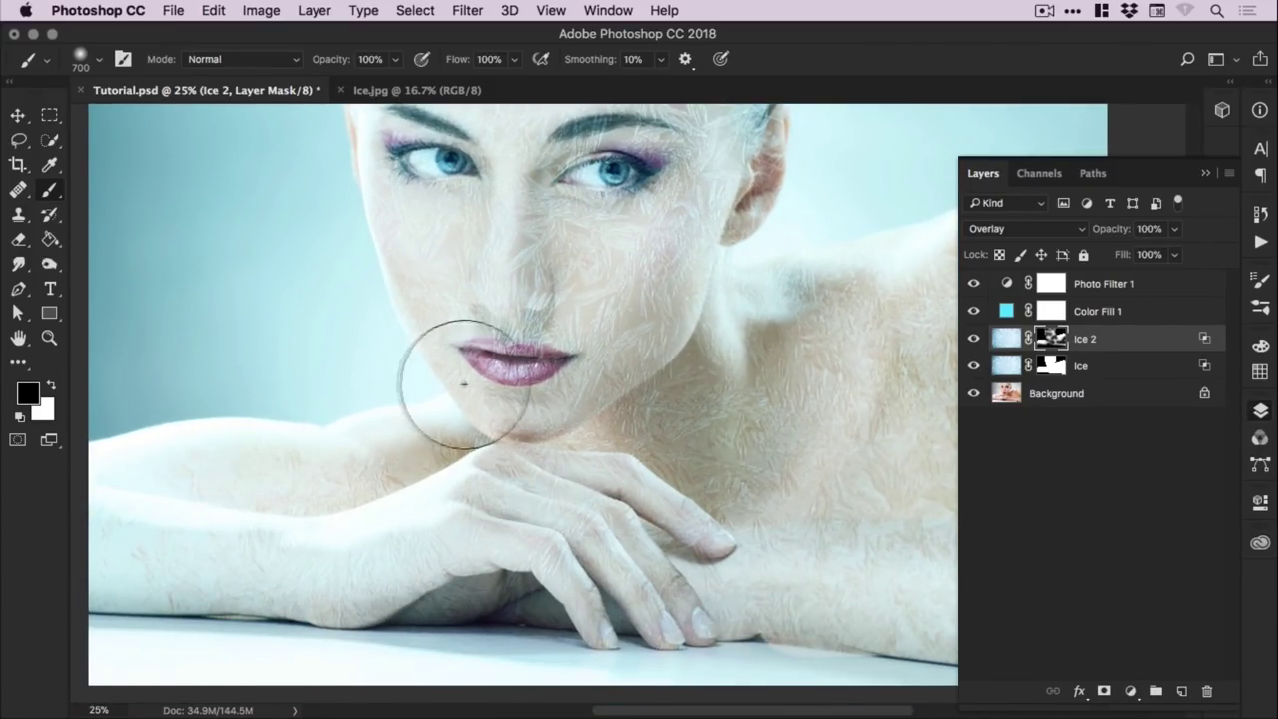
{"action": "left_click_drag", "start_coordinate": [750, 395], "coordinate": [605, 386]}
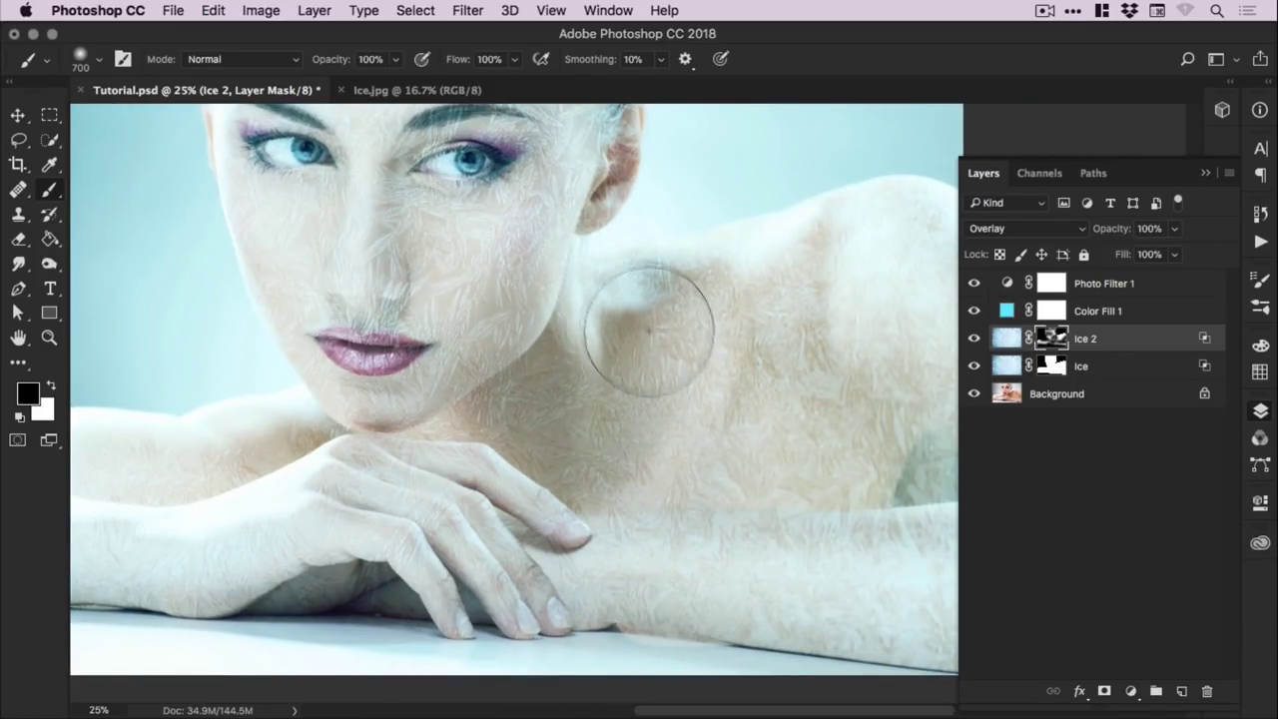
{"action": "left_click_drag", "start_coordinate": [668, 308], "coordinate": [543, 356]}
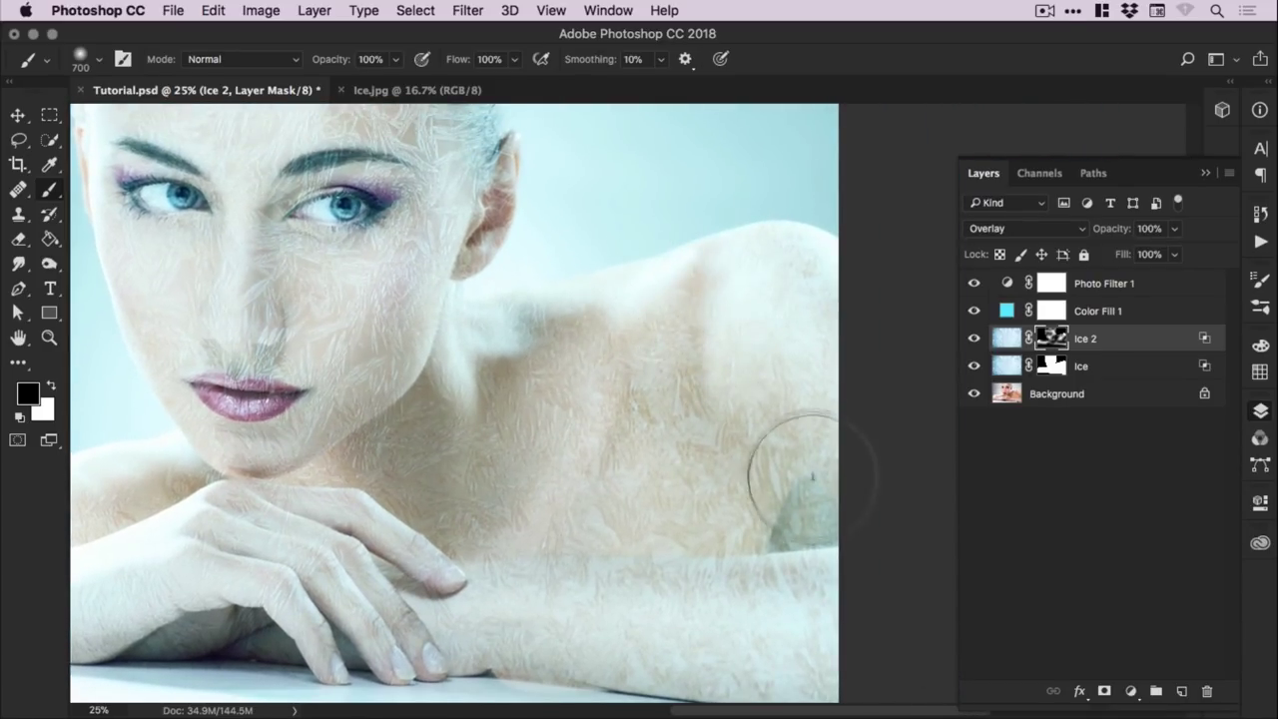
{"action": "left_click_drag", "start_coordinate": [777, 476], "coordinate": [939, 329]}
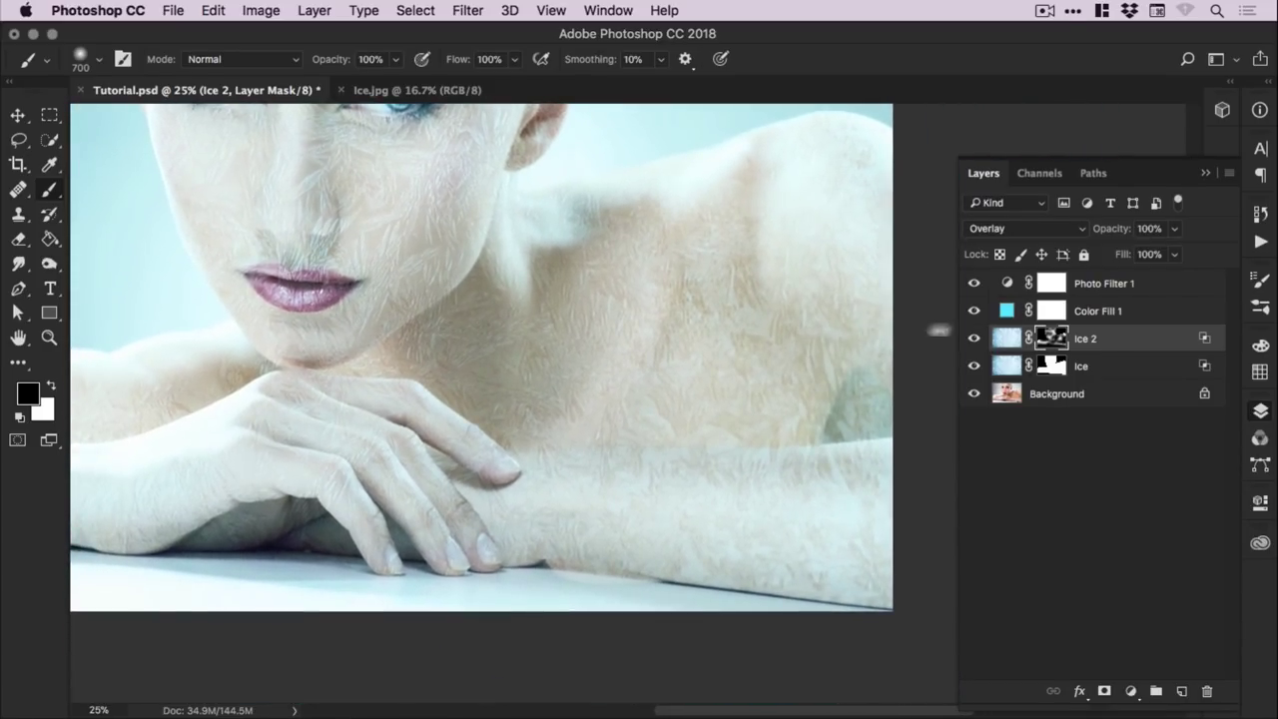
Rename the original Ice layer to 'Ice 1'
{"action": "left_click", "coordinate": [1057, 370]}
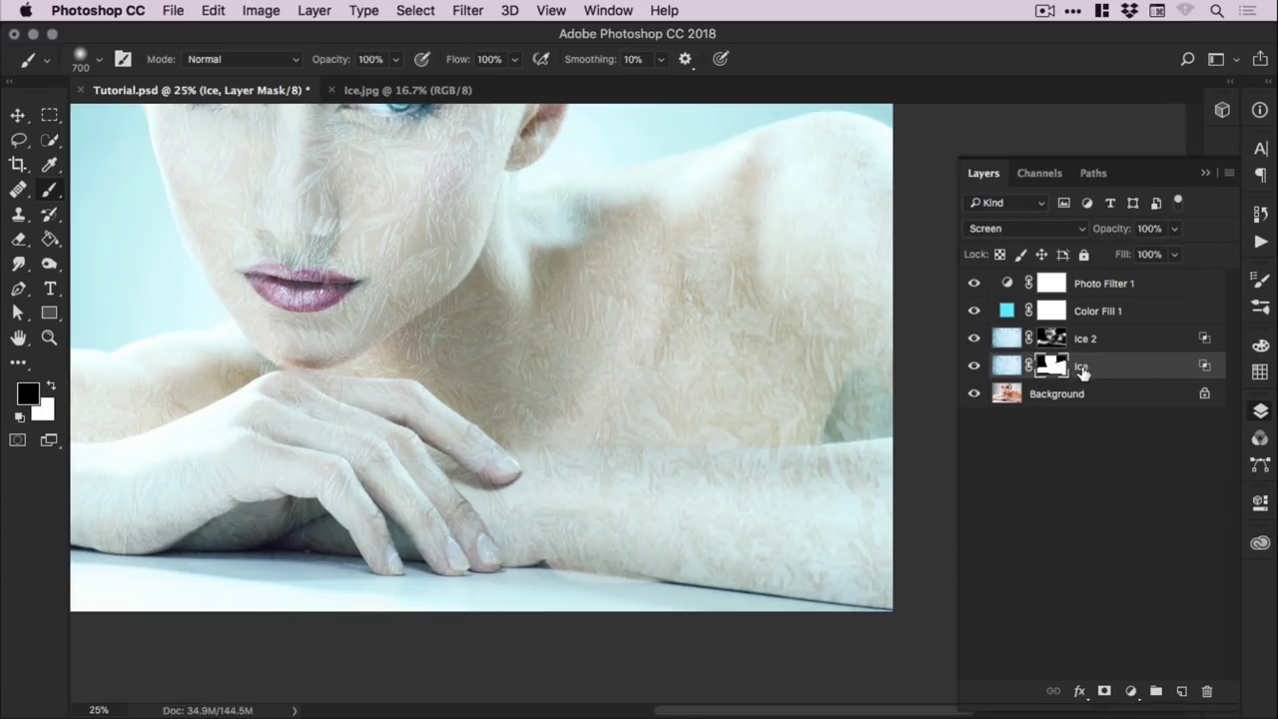
{"action": "double_click", "coordinate": [1079, 367]}
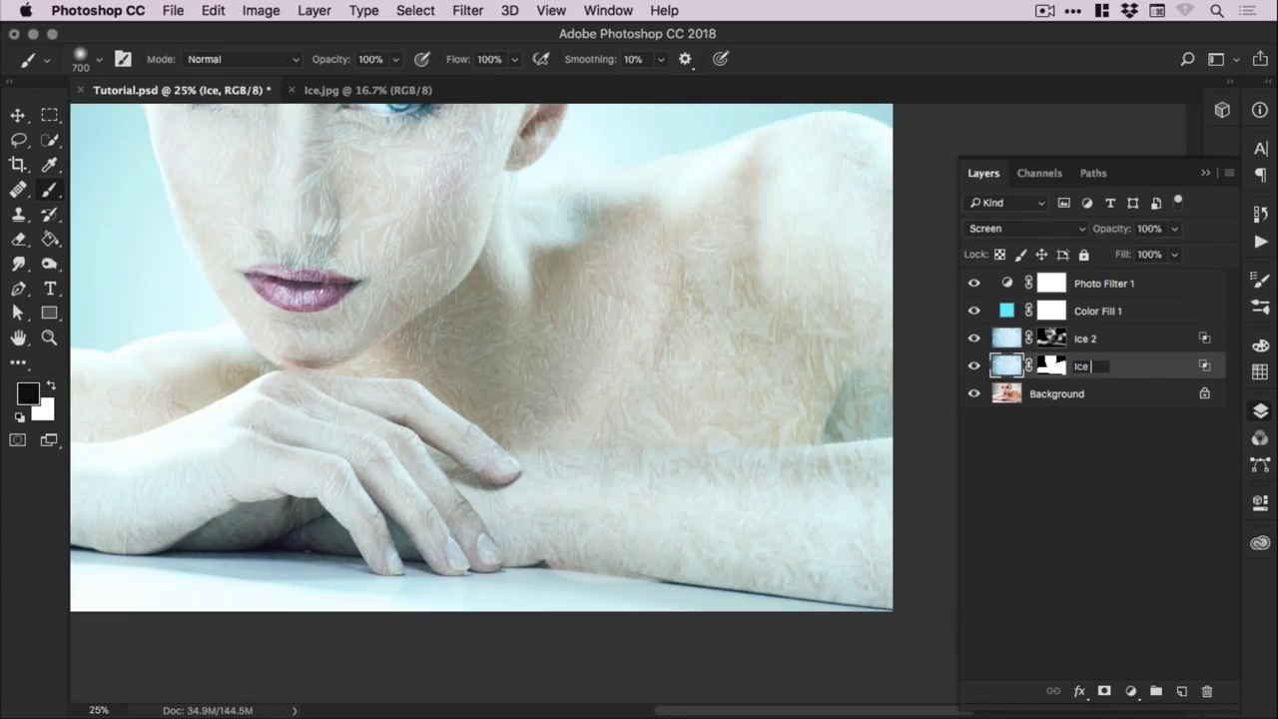
{"action": "type", "text": "1"}
{"action": "key", "text": "Return"}
Paint black on the Ice 1 mask to remove ice texture from the shoulder
{"action": "left_click", "coordinate": [1056, 365]}
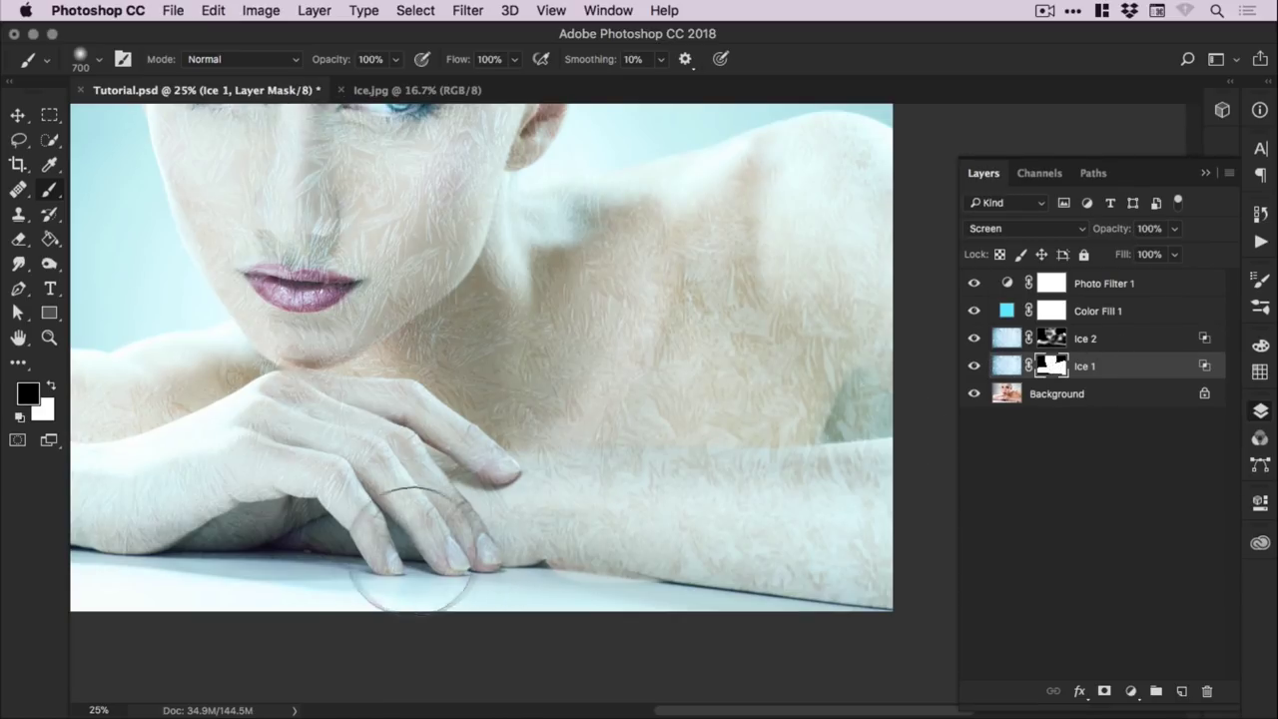
{"action": "scroll", "coordinate": [689, 519], "scroll_direction": "left", "scroll_amount": 5}
{"action": "scroll", "coordinate": [200, 557], "scroll_direction": "left", "scroll_amount": 8}
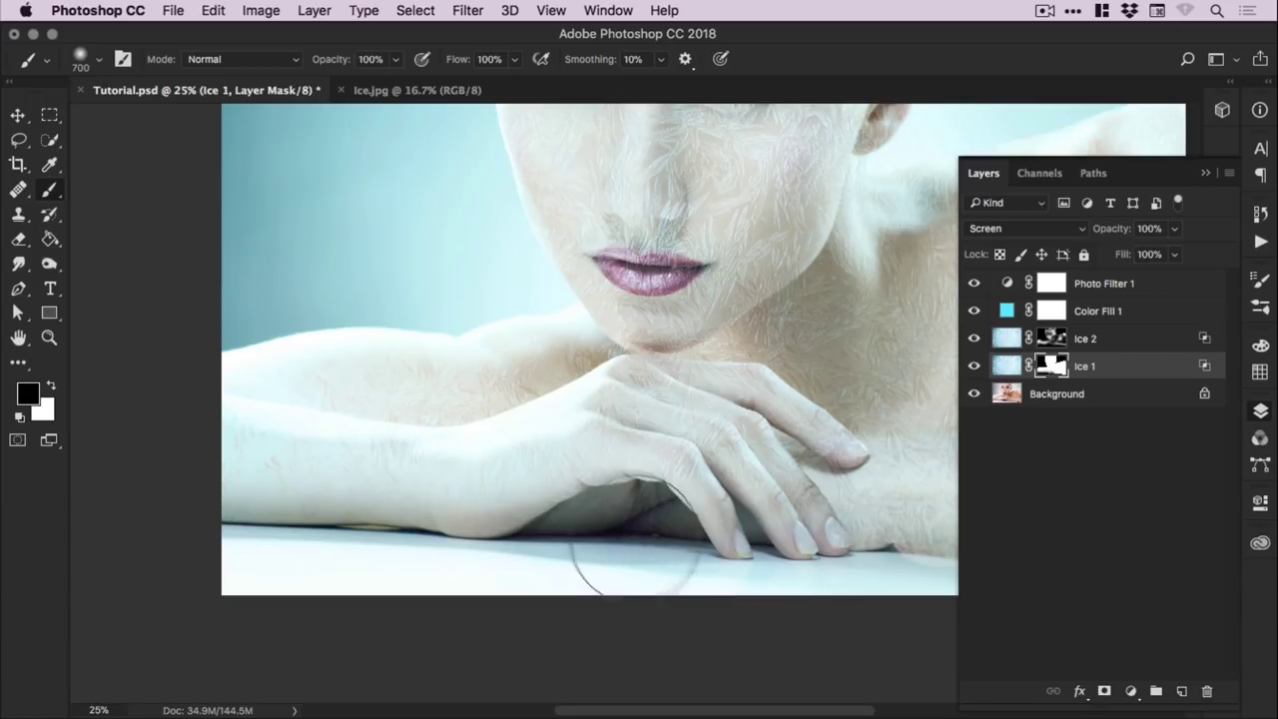
{"action": "scroll", "coordinate": [599, 560], "scroll_direction": "right", "scroll_amount": 10}
{"action": "scroll", "coordinate": [913, 556], "scroll_direction": "right", "scroll_amount": 6}
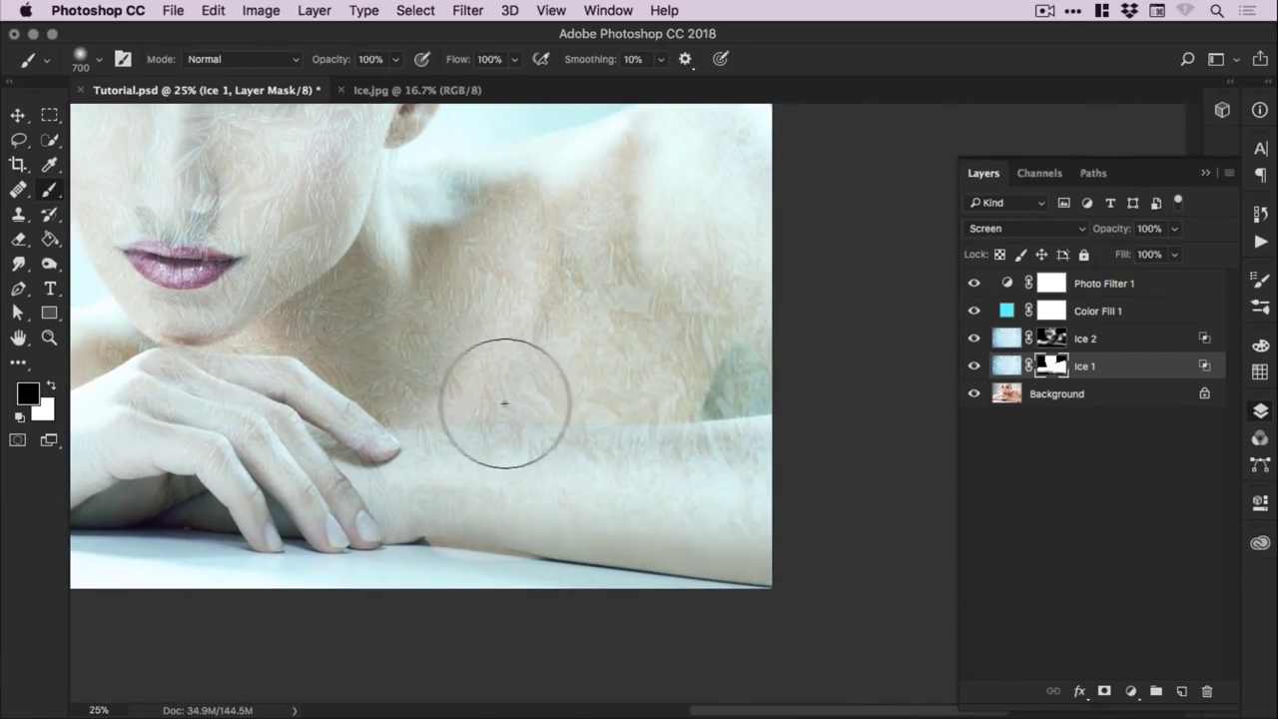
{"action": "left_click_drag", "start_coordinate": [719, 409], "coordinate": [400, 399]}
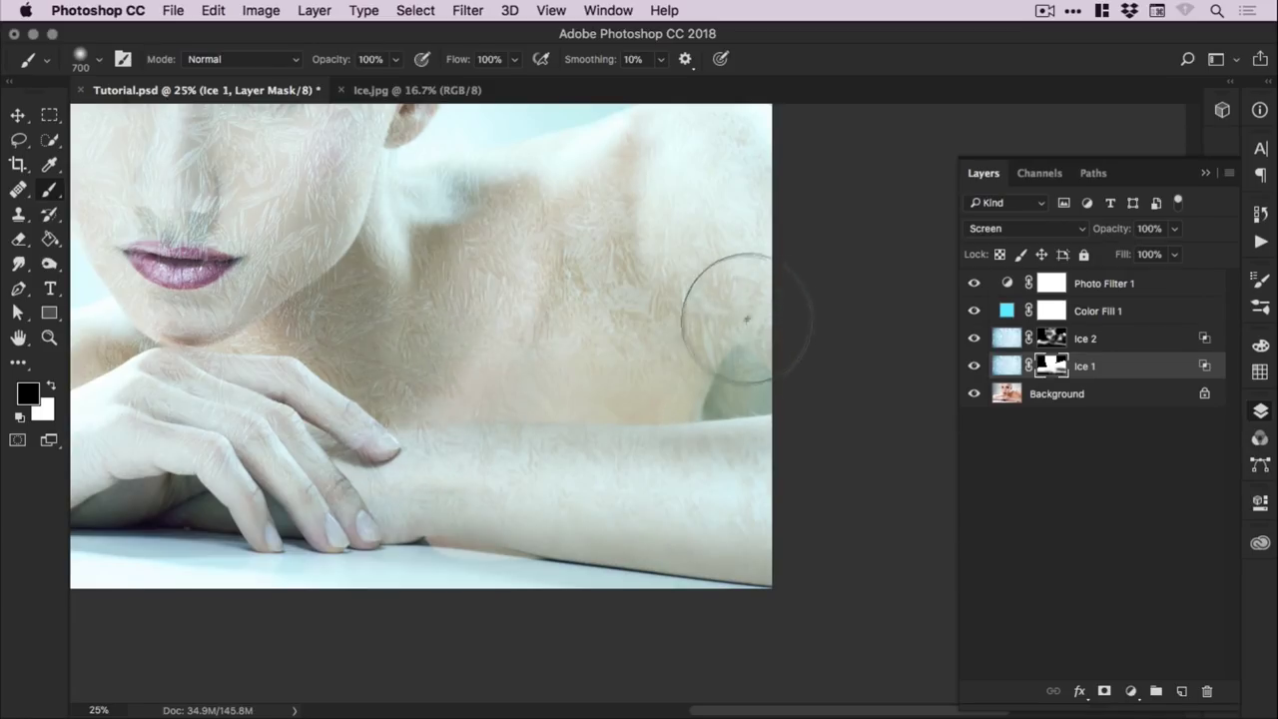
{"action": "scroll", "coordinate": [794, 299], "scroll_direction": "up", "scroll_amount": 8}
{"action": "scroll", "coordinate": [413, 399], "scroll_direction": "left", "scroll_amount": 9}
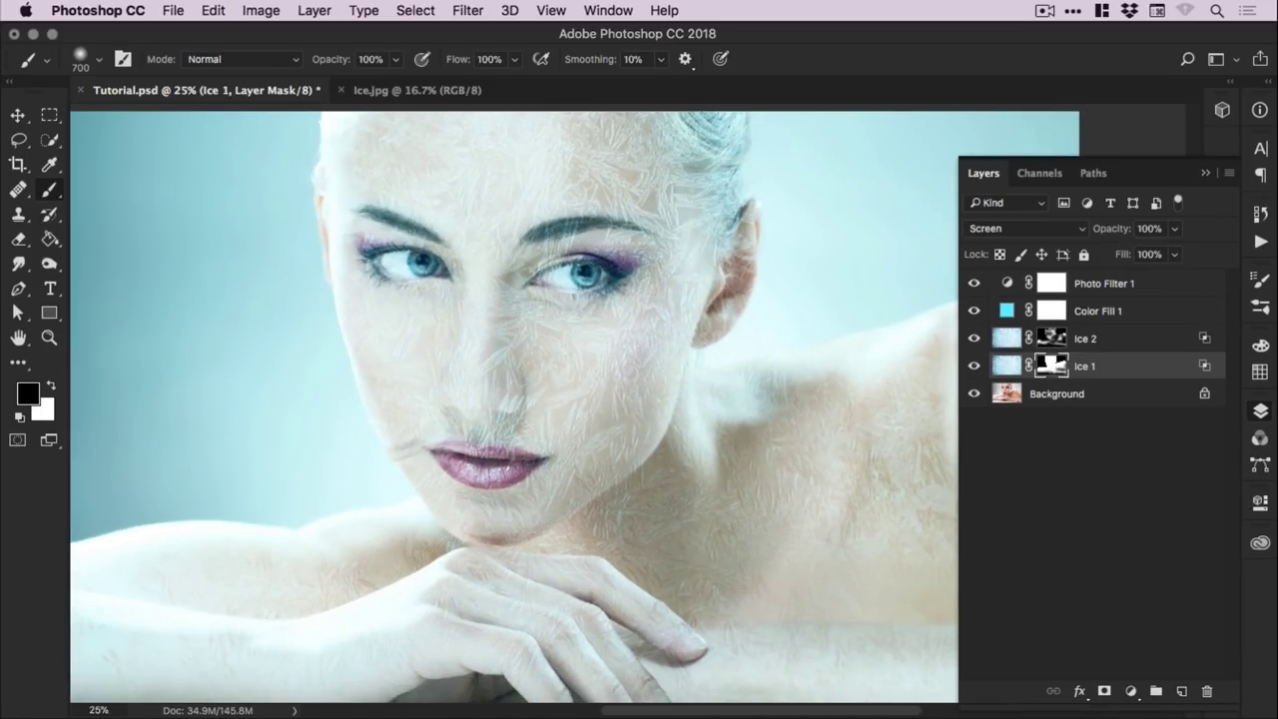
{"action": "left_click_drag", "start_coordinate": [274, 479], "coordinate": [319, 470]}
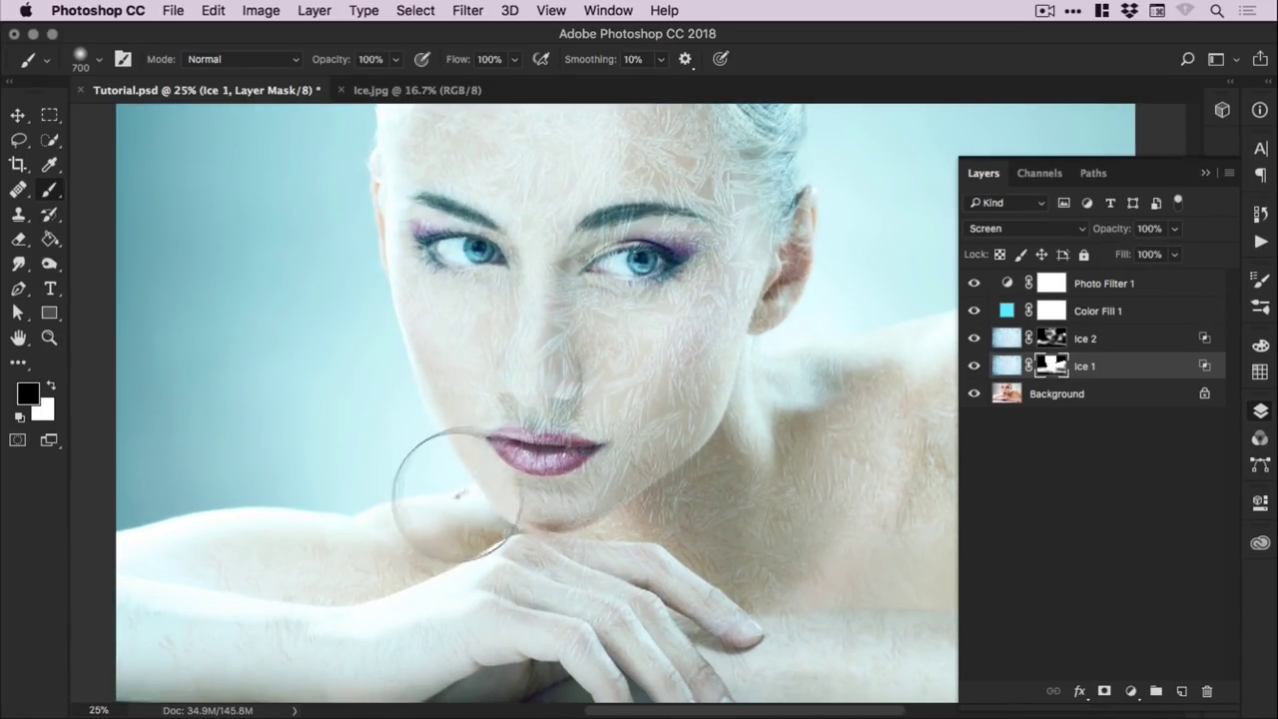
{"action": "scroll", "coordinate": [599, 456], "scroll_direction": "right", "scroll_amount": 1}
{"action": "scroll", "coordinate": [436, 403], "scroll_direction": "up", "scroll_amount": 2}
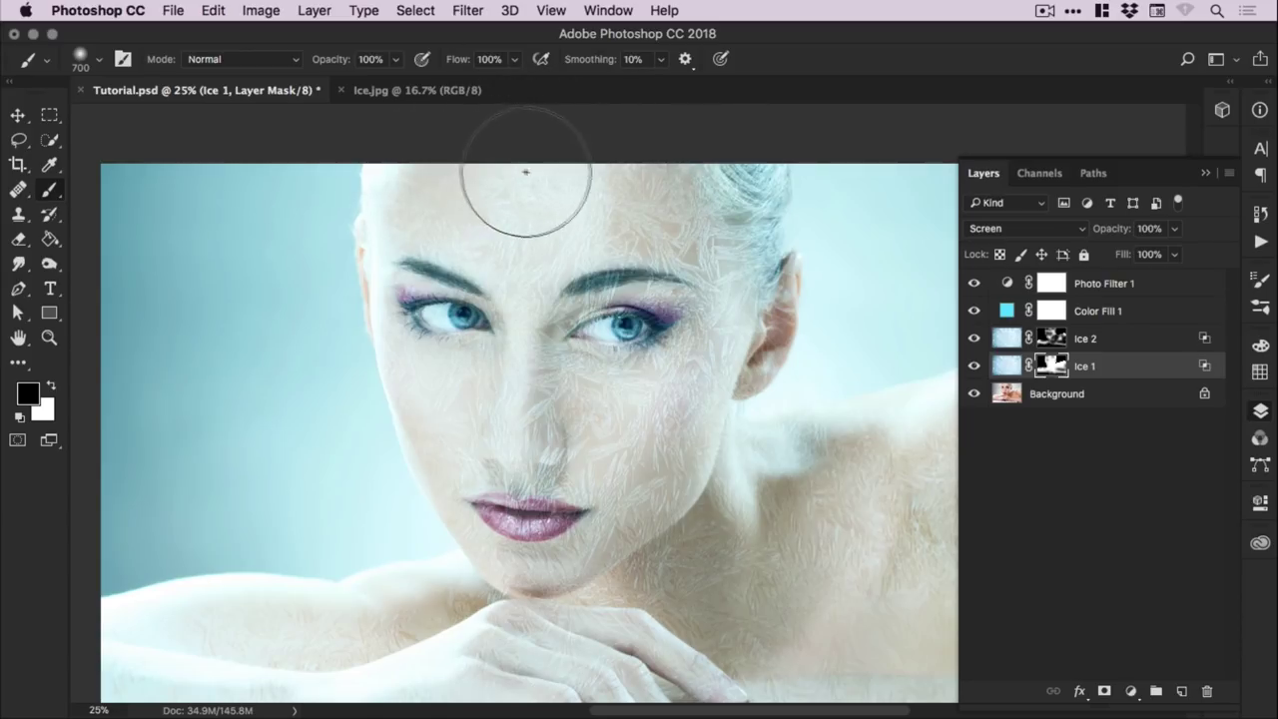
Enlarge the brush to 1000 px, keep black as the paint colour, and frame the shoulder
{"action": "key", "text": "bracketright"}
{"action": "key", "text": "bracketright"}
{"action": "key", "text": "bracketright"}
{"action": "key", "text": "x"}
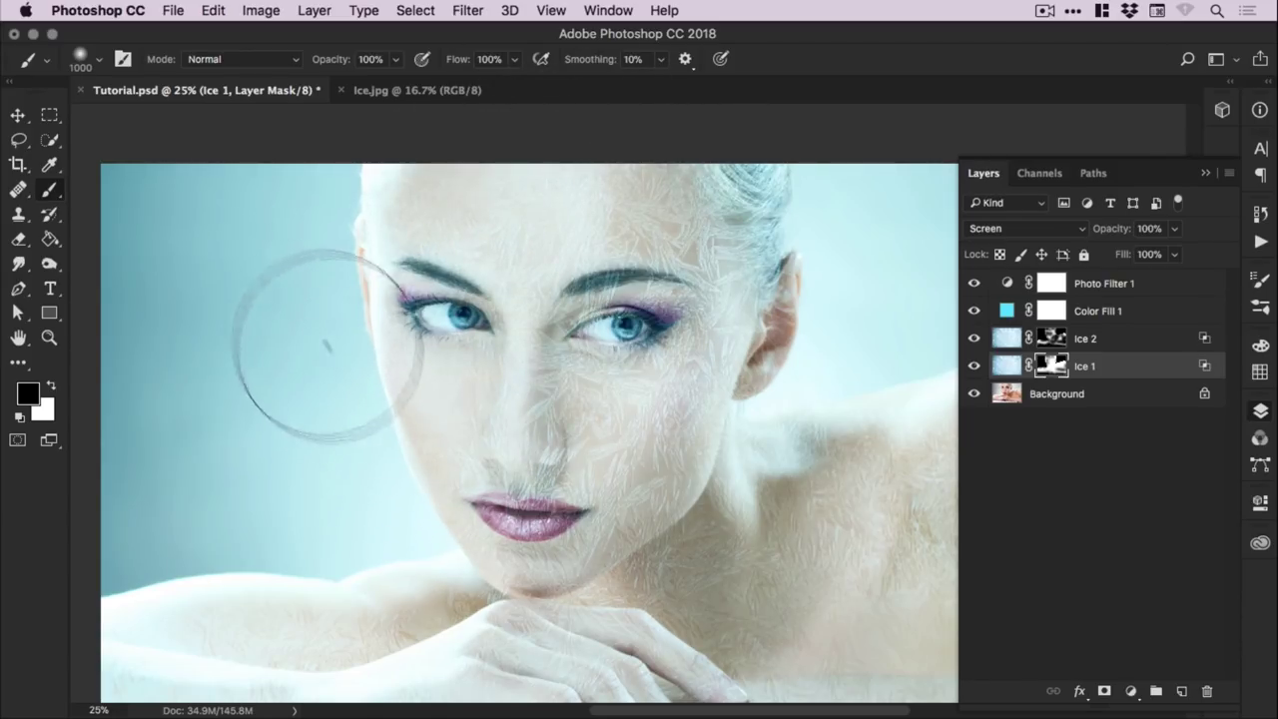
{"action": "key", "text": "x"}
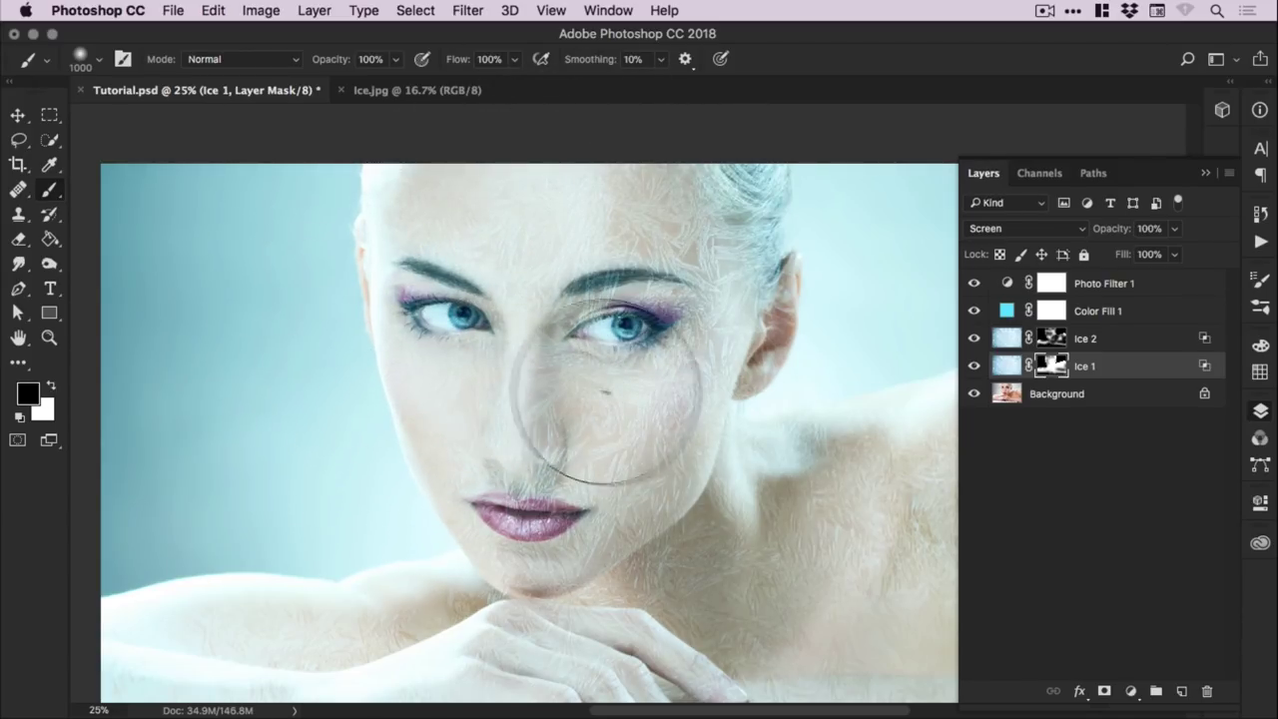
{"action": "scroll", "coordinate": [502, 547], "scroll_direction": "down", "scroll_amount": 3}
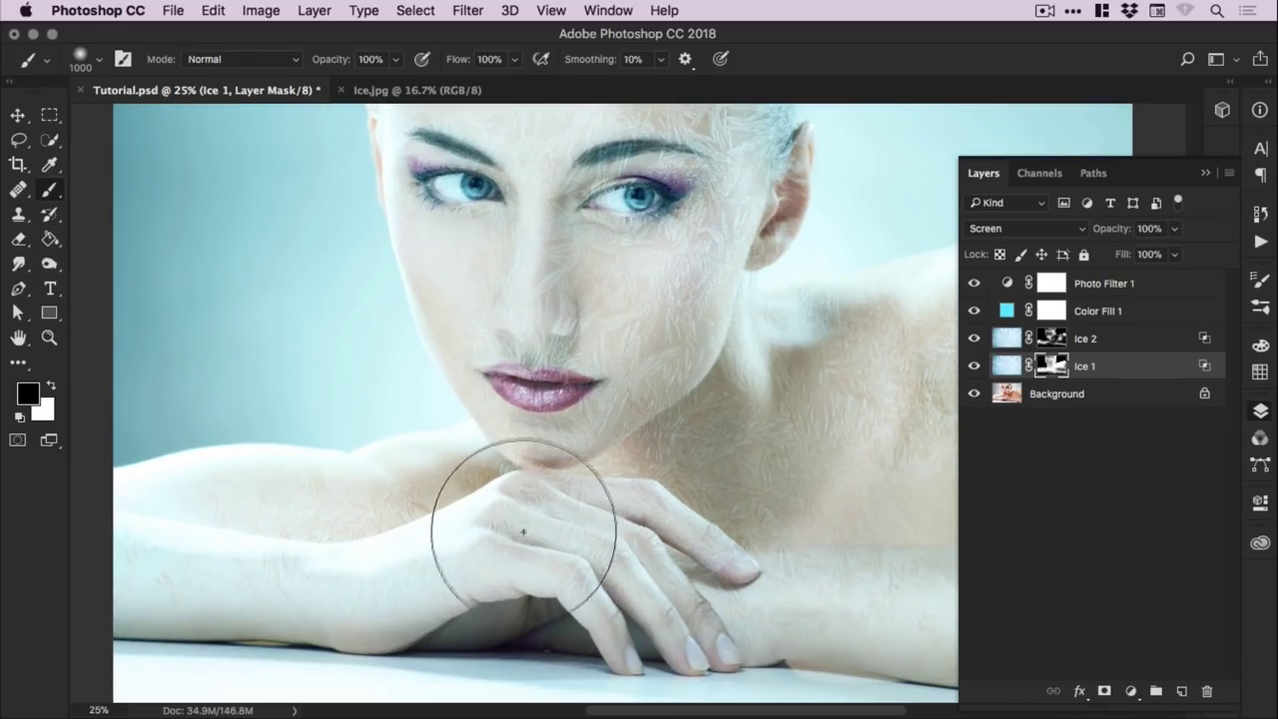
{"action": "scroll", "coordinate": [338, 494], "scroll_direction": "left", "scroll_amount": 5}
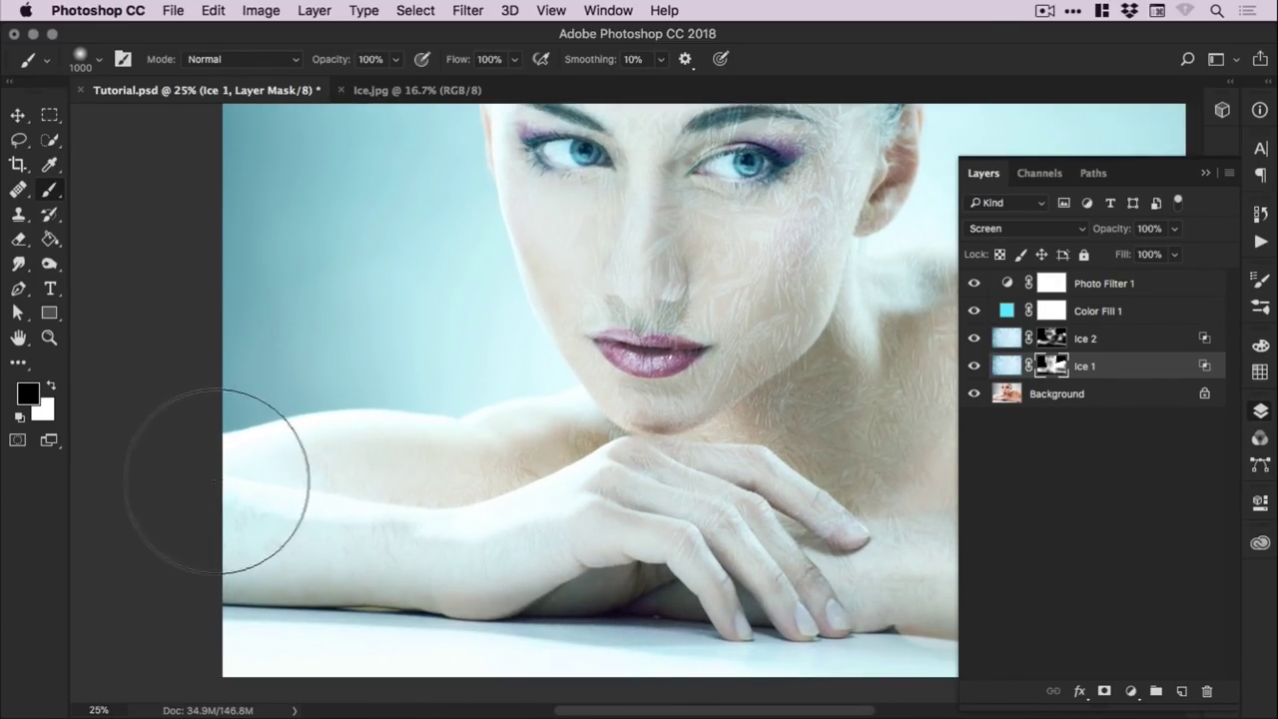
{"action": "scroll", "coordinate": [350, 539], "scroll_direction": "right", "scroll_amount": 5}
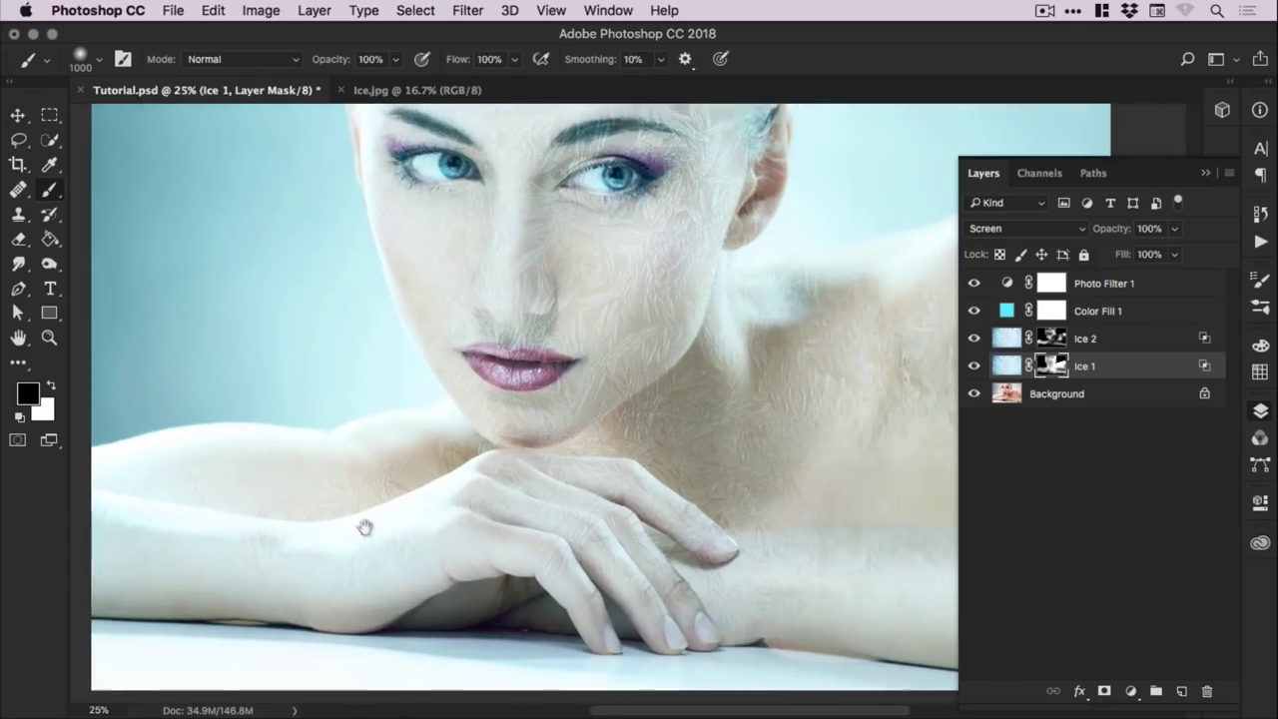
{"action": "left_click_drag", "start_coordinate": [671, 401], "coordinate": [611, 461]}
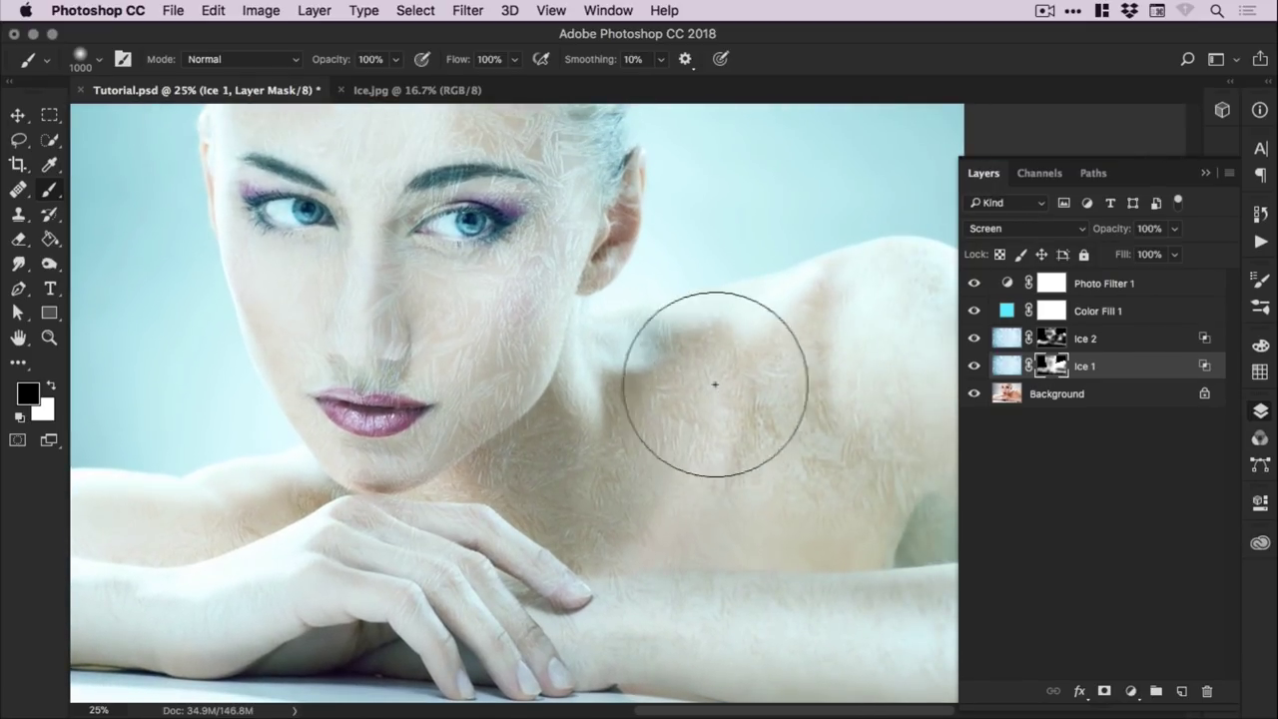
Zoom out and paint black on the Ice 1 mask over the chin and neck
{"action": "key", "text": "super+minus"}
{"action": "key", "text": "v"}
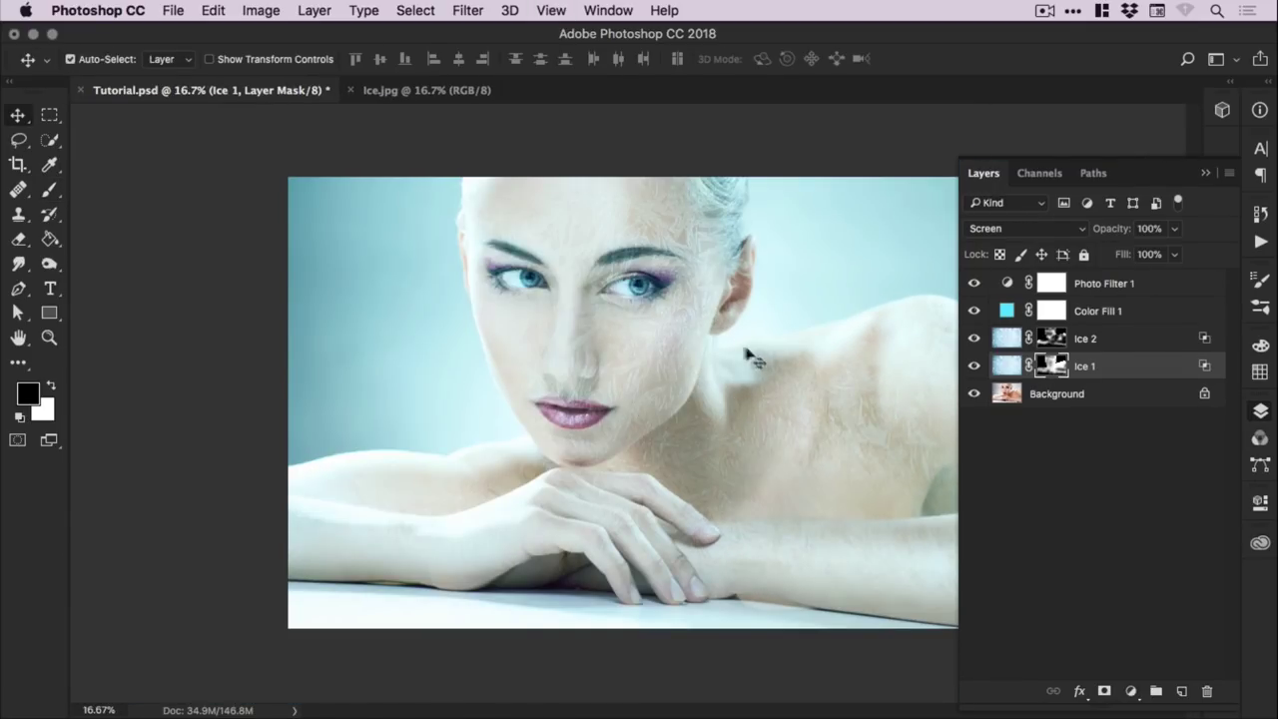
{"action": "key", "text": "b"}
{"action": "mouse_move", "coordinate": [685, 370]}
{"action": "left_mouse_down"}
{"action": "mouse_move", "coordinate": [608, 437]}
{"action": "mouse_move", "coordinate": [695, 480]}
{"action": "mouse_move", "coordinate": [728, 388]}
{"action": "mouse_move", "coordinate": [722, 409]}
{"action": "mouse_move", "coordinate": [808, 391]}
{"action": "left_mouse_up"}
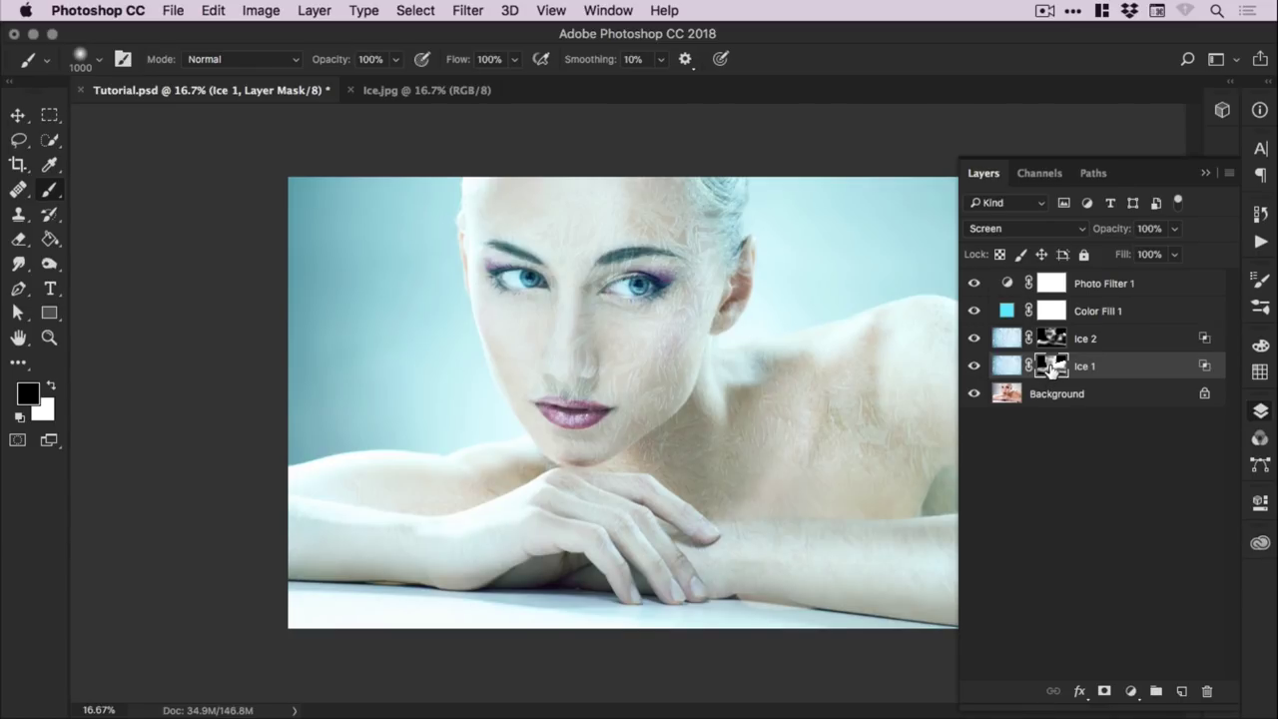
Disable and re-enable the Ice 1 and Ice 2 masks to compare, then switch to the Move tool
{"action": "left_click", "coordinate": [1051, 366], "text": "shift"}
{"action": "left_click", "coordinate": [1053, 340], "text": "shift"}
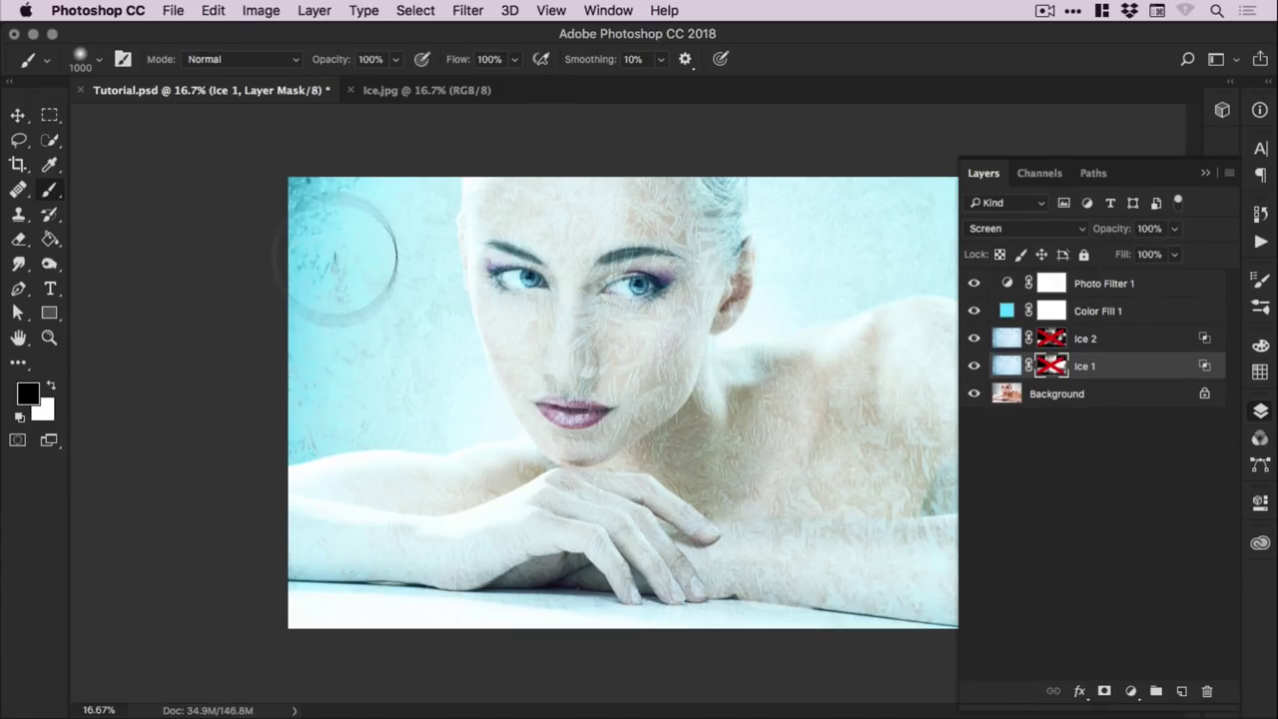
{"action": "left_click", "coordinate": [1053, 339], "text": "shift"}
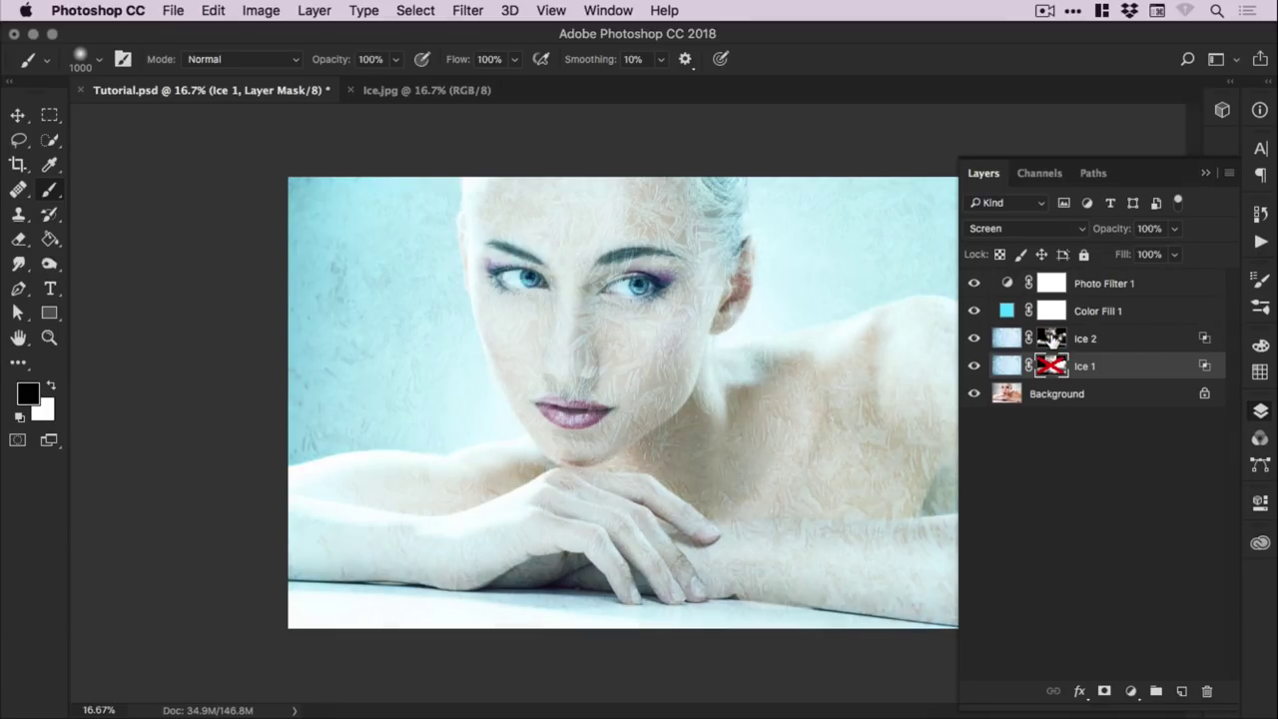
{"action": "left_click", "coordinate": [1053, 366], "text": "shift"}
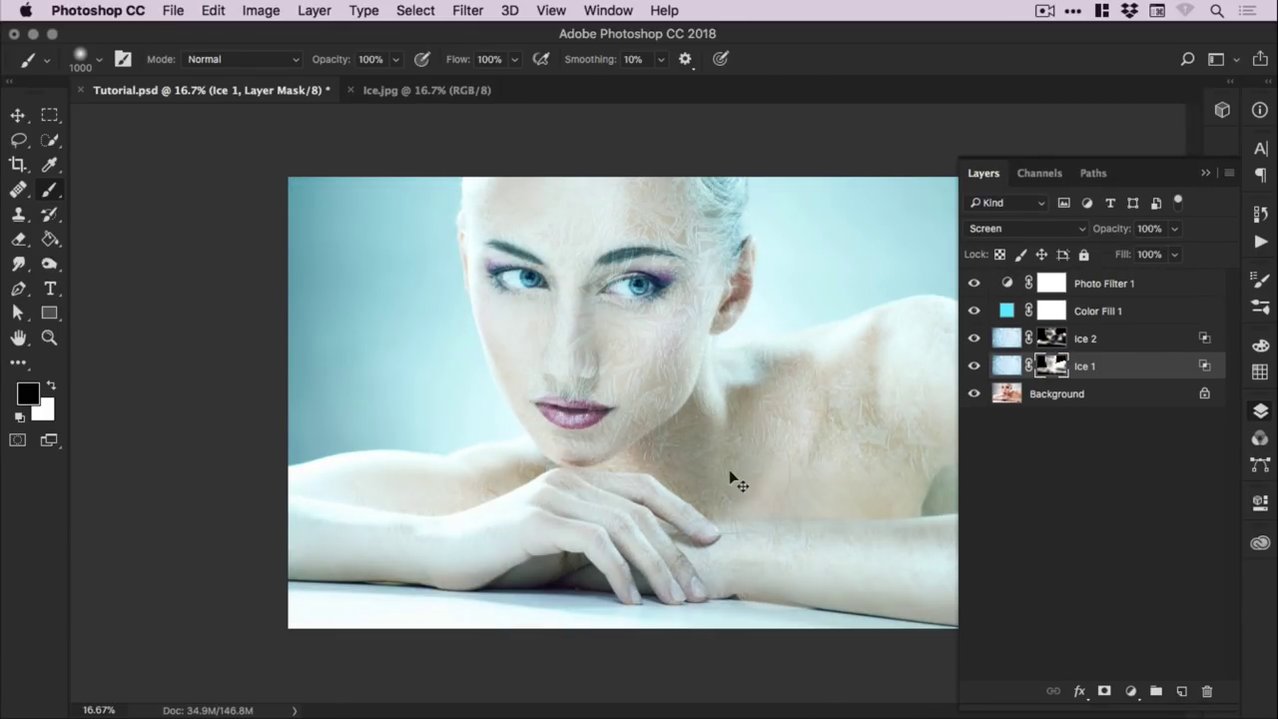
{"action": "key", "text": "v"}
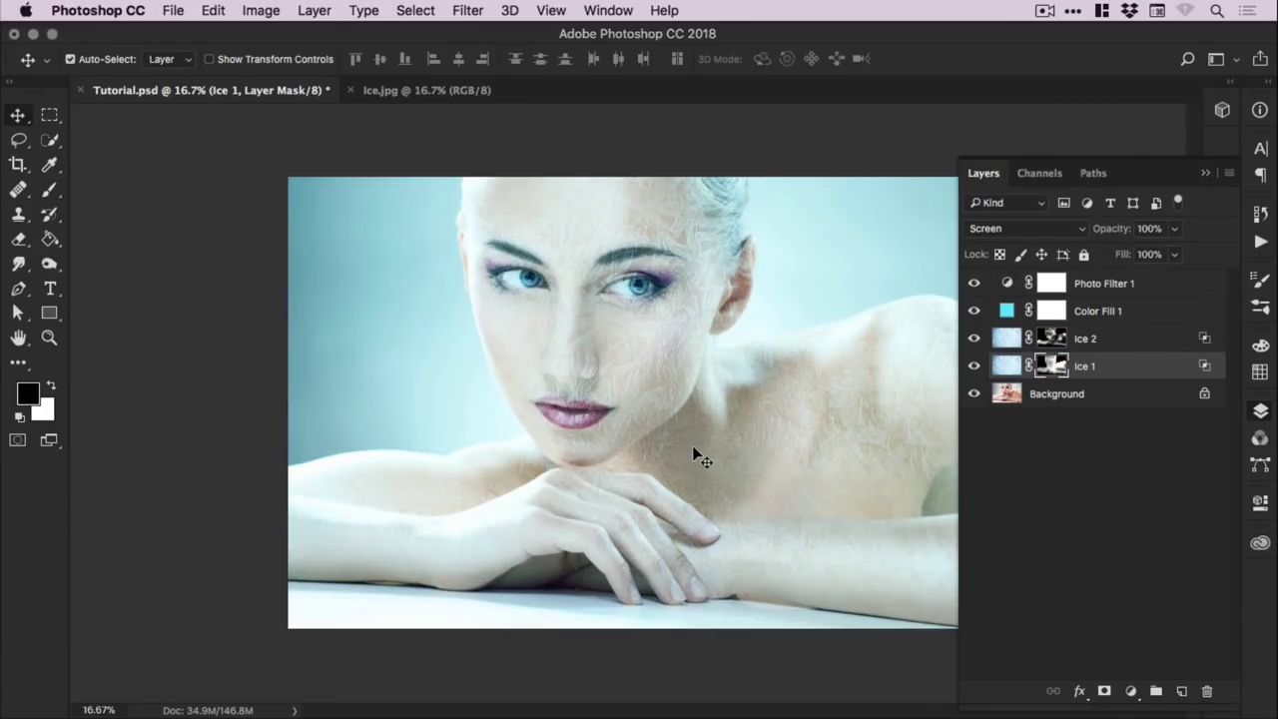
Group Photo Filter 1, Color Fill 1, Ice 2 and Ice 1 via Layer > Group Layers, naming the group 'Ice Effect'
{"action": "left_click", "coordinate": [1111, 288], "text": "shift"}
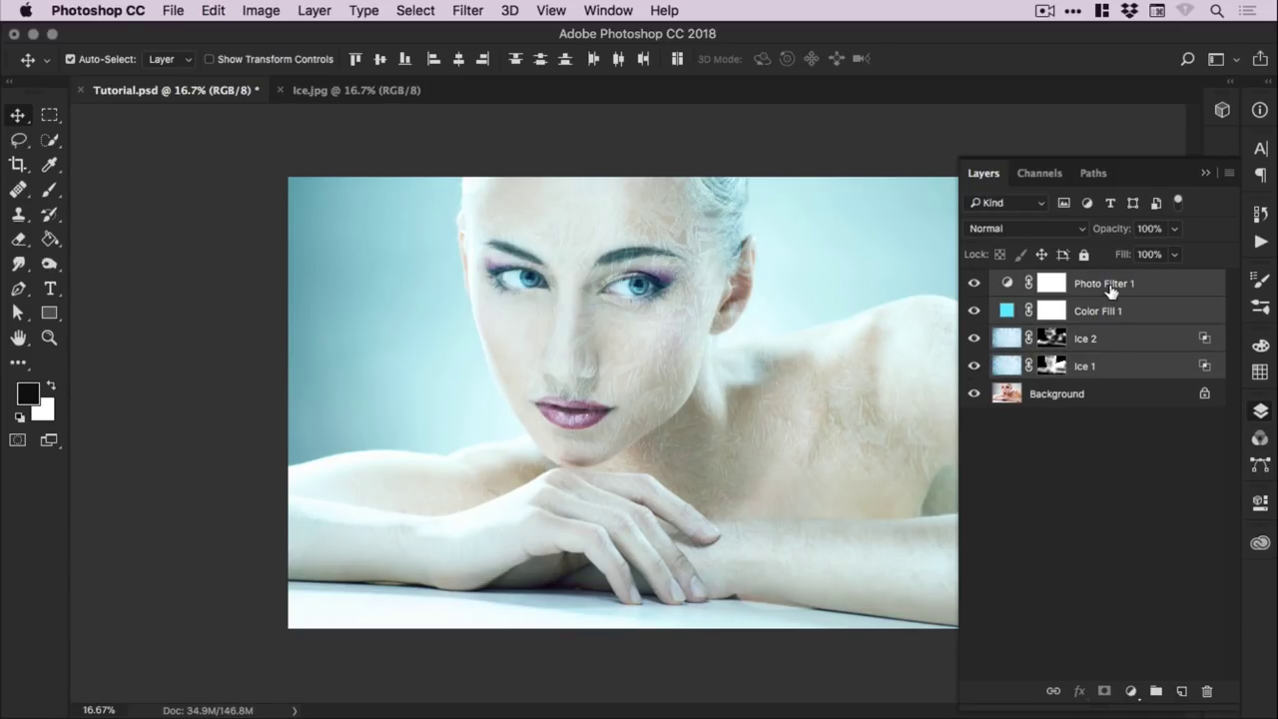
{"action": "left_click", "coordinate": [315, 11]}
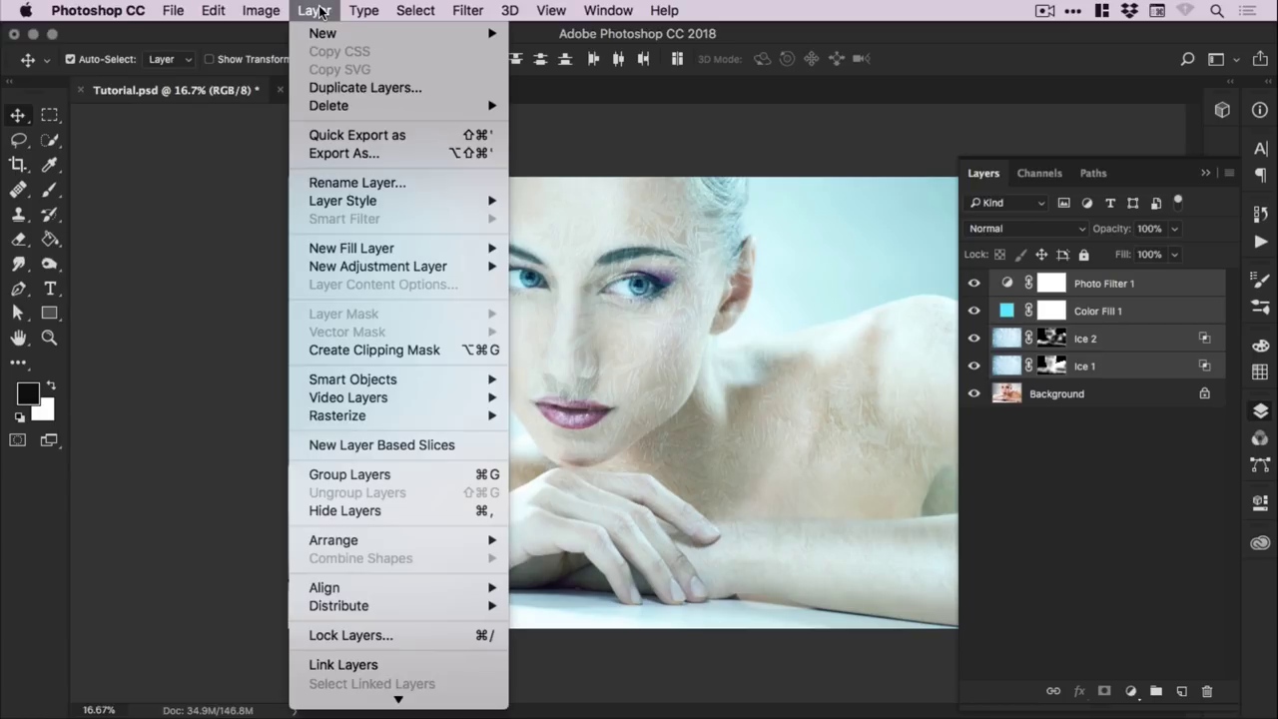
{"action": "left_click", "coordinate": [315, 11]}
{"action": "left_click", "coordinate": [314, 11]}
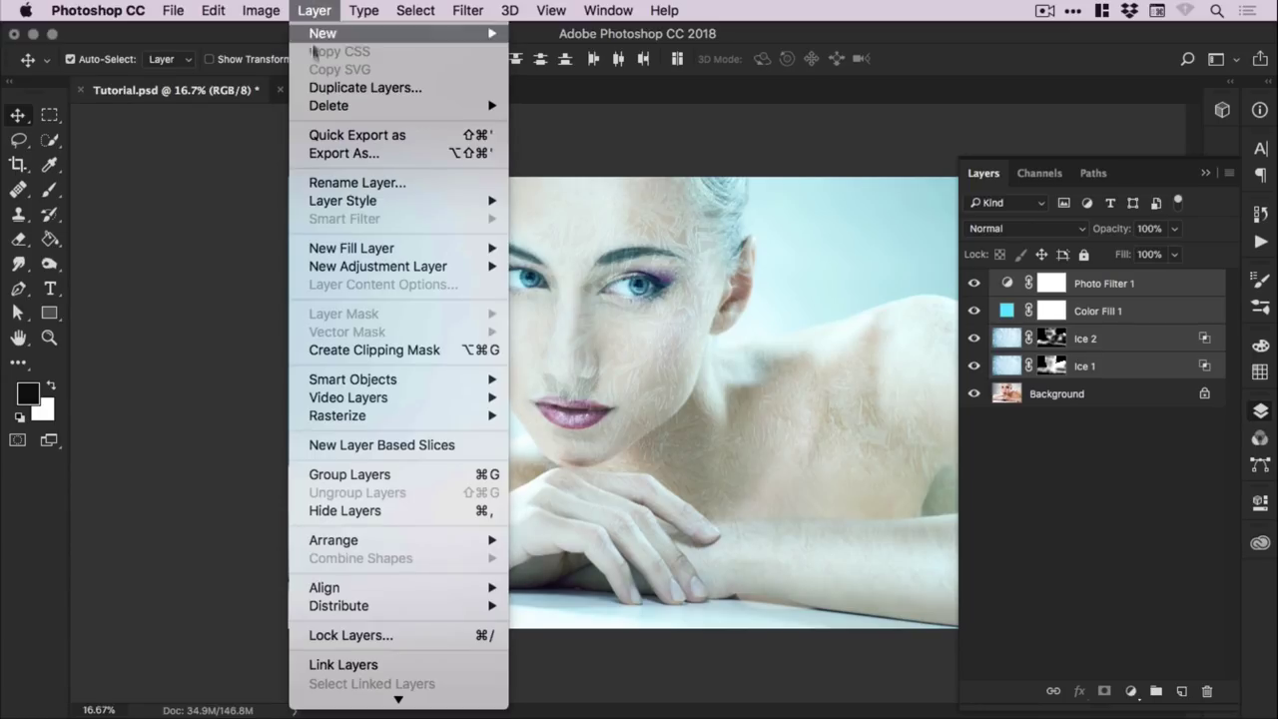
{"action": "left_click", "coordinate": [411, 480]}
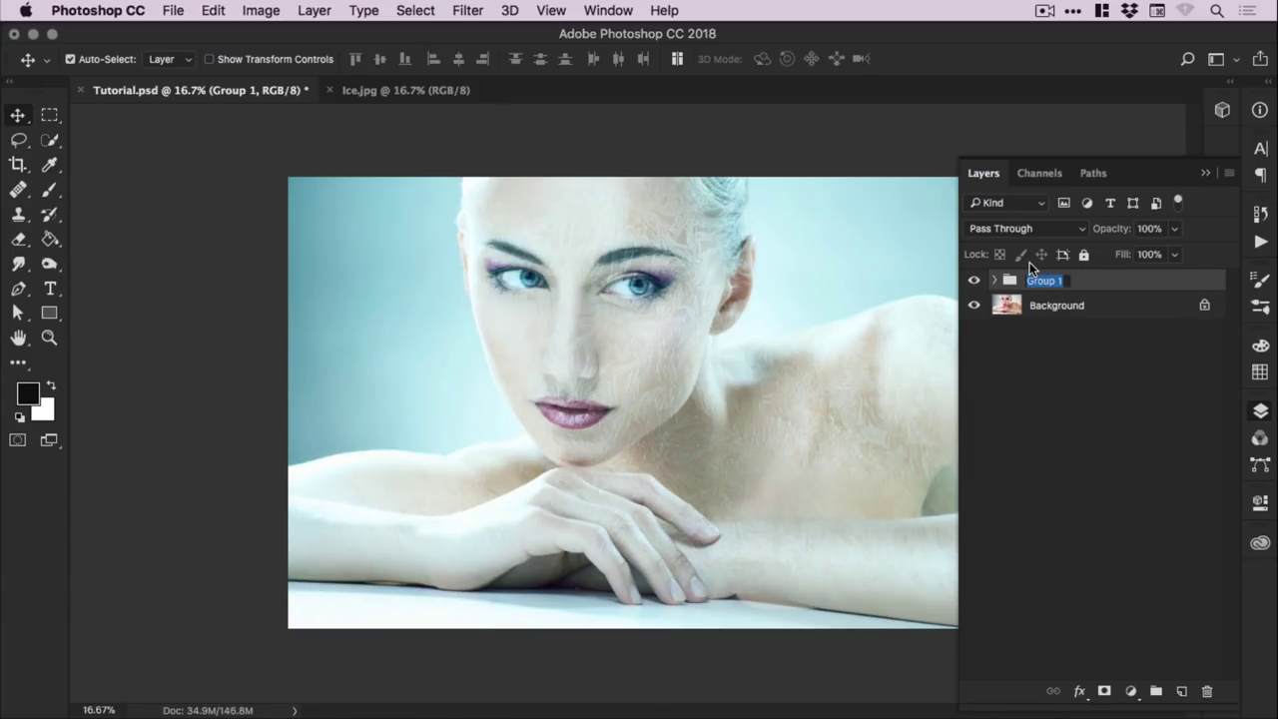
{"action": "type", "text": "Ice Effect"}
{"action": "key", "text": "Return"}
{"action": "left_click", "coordinate": [993, 282]}
{"action": "left_click", "coordinate": [993, 282]}
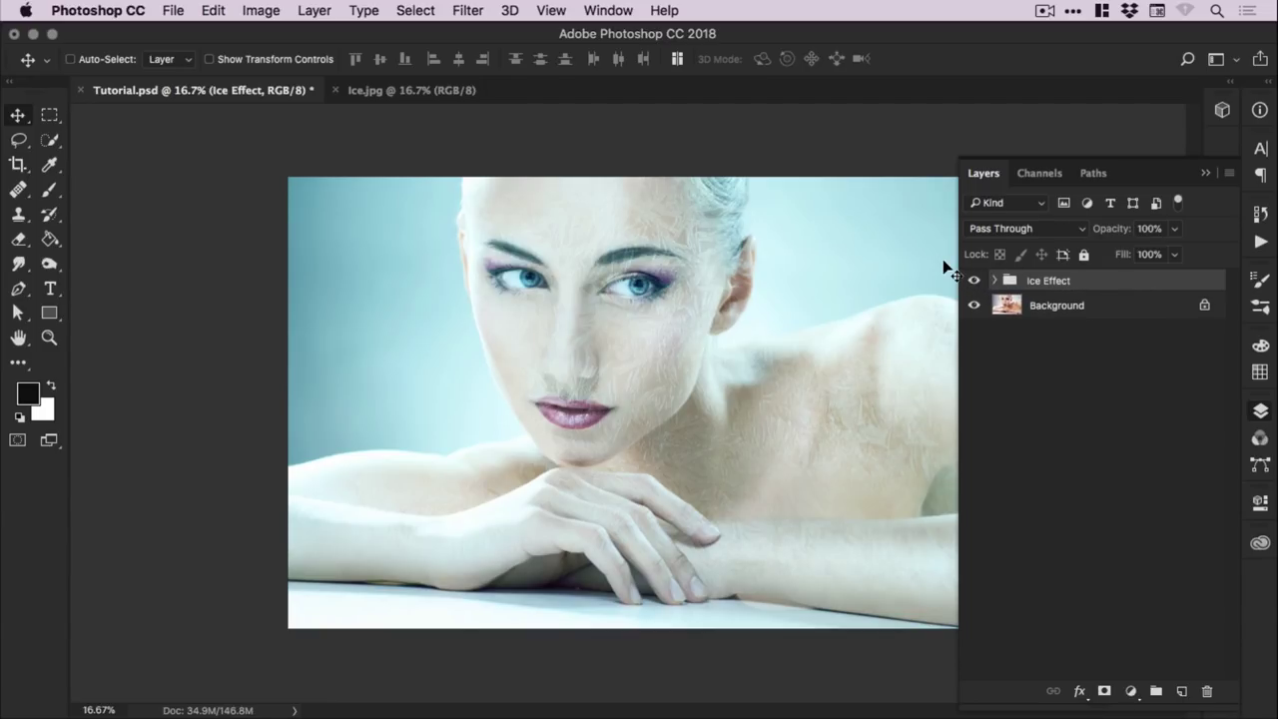
Fit the image on screen, toggle the Ice Effect group off and on, then close the Layers panel
{"action": "key", "text": "super+0"}
{"action": "left_click", "coordinate": [974, 281]}
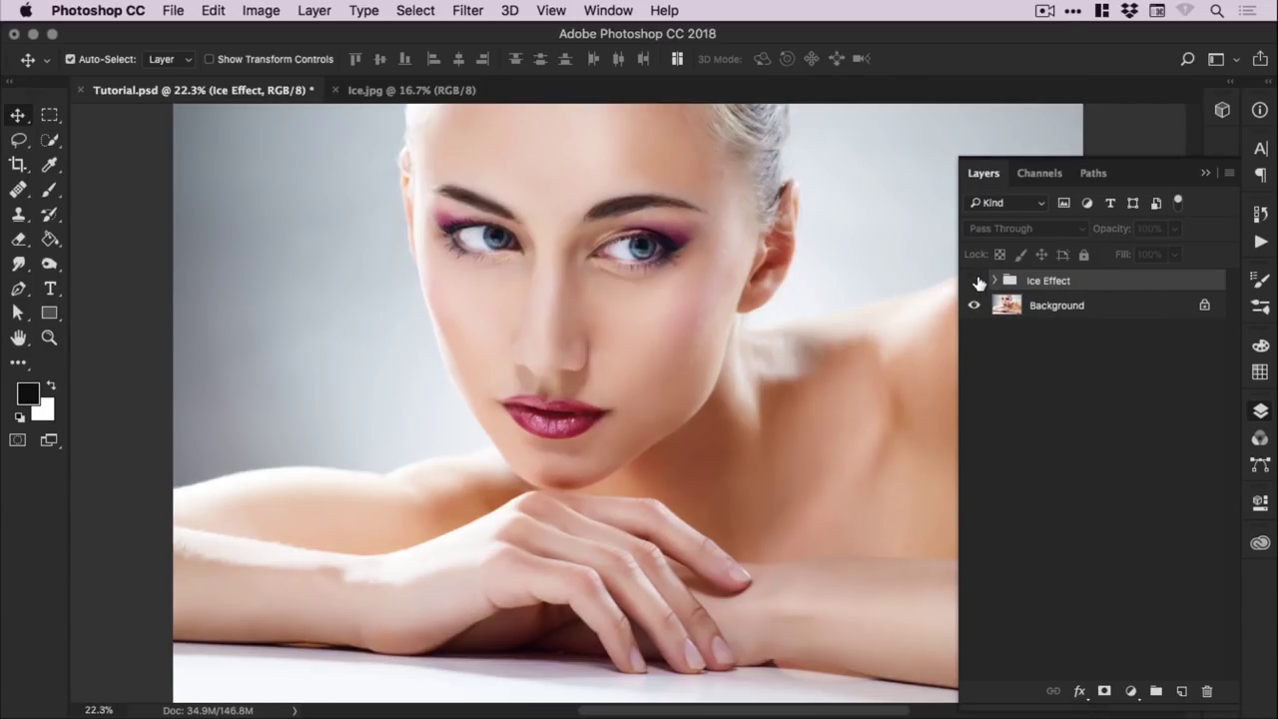
{"action": "left_click", "coordinate": [975, 281]}
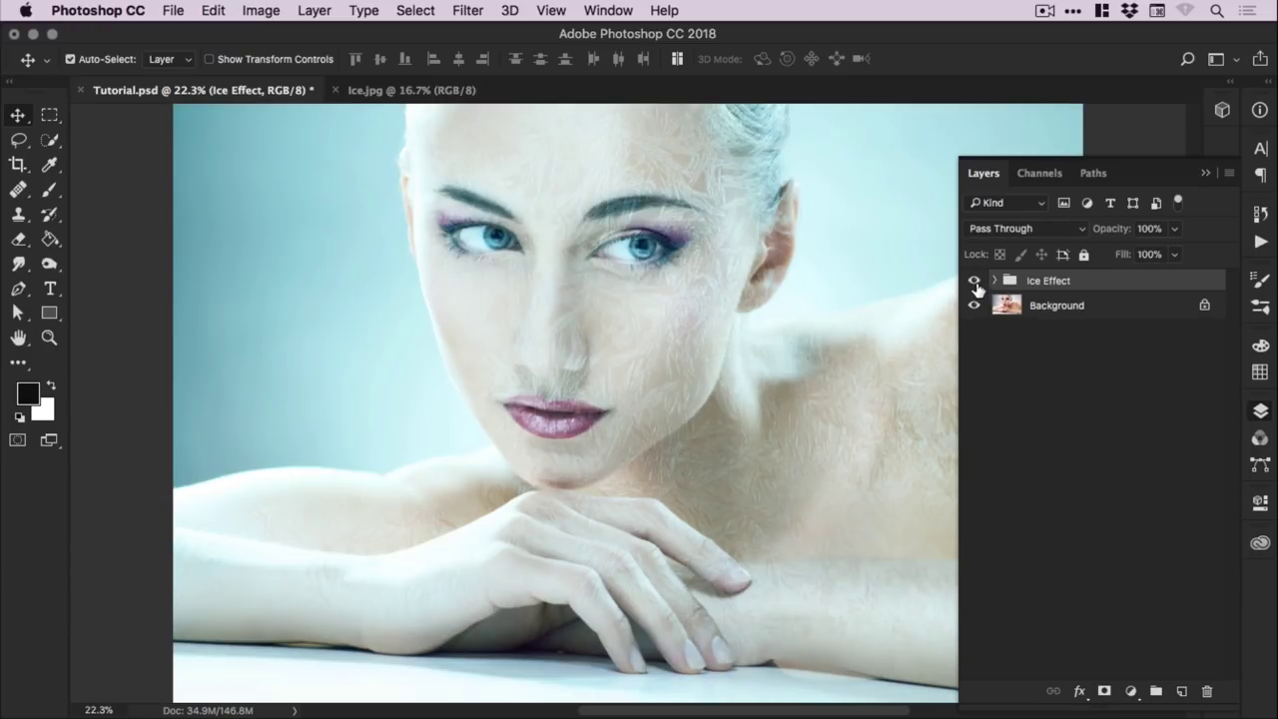
{"action": "left_click", "coordinate": [995, 280]}
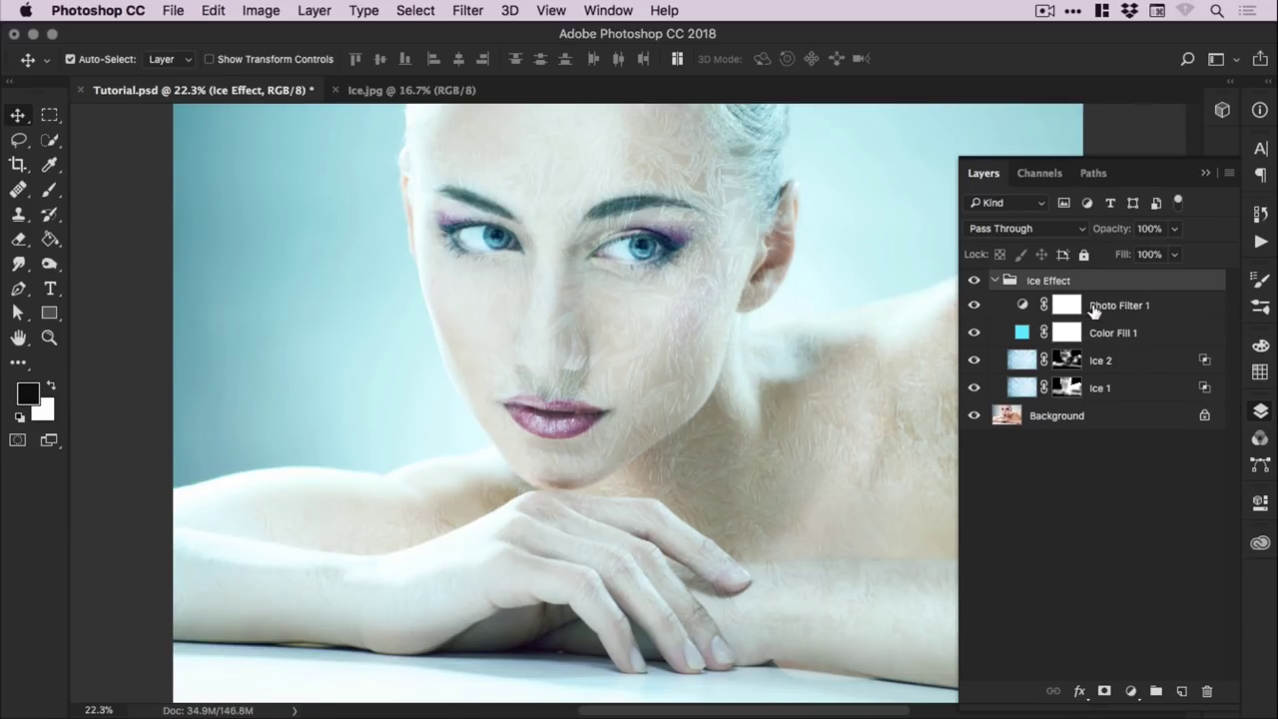
{"action": "left_click", "coordinate": [995, 281]}
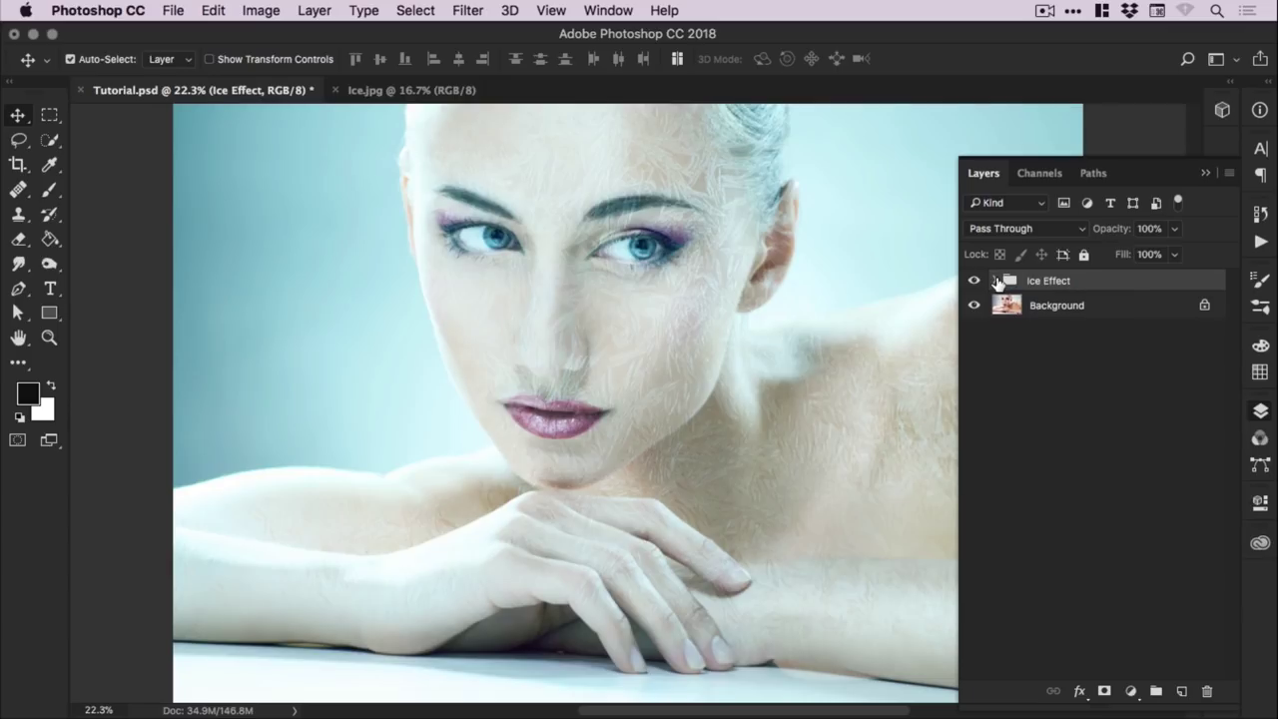
{"action": "left_click", "coordinate": [1260, 409]}
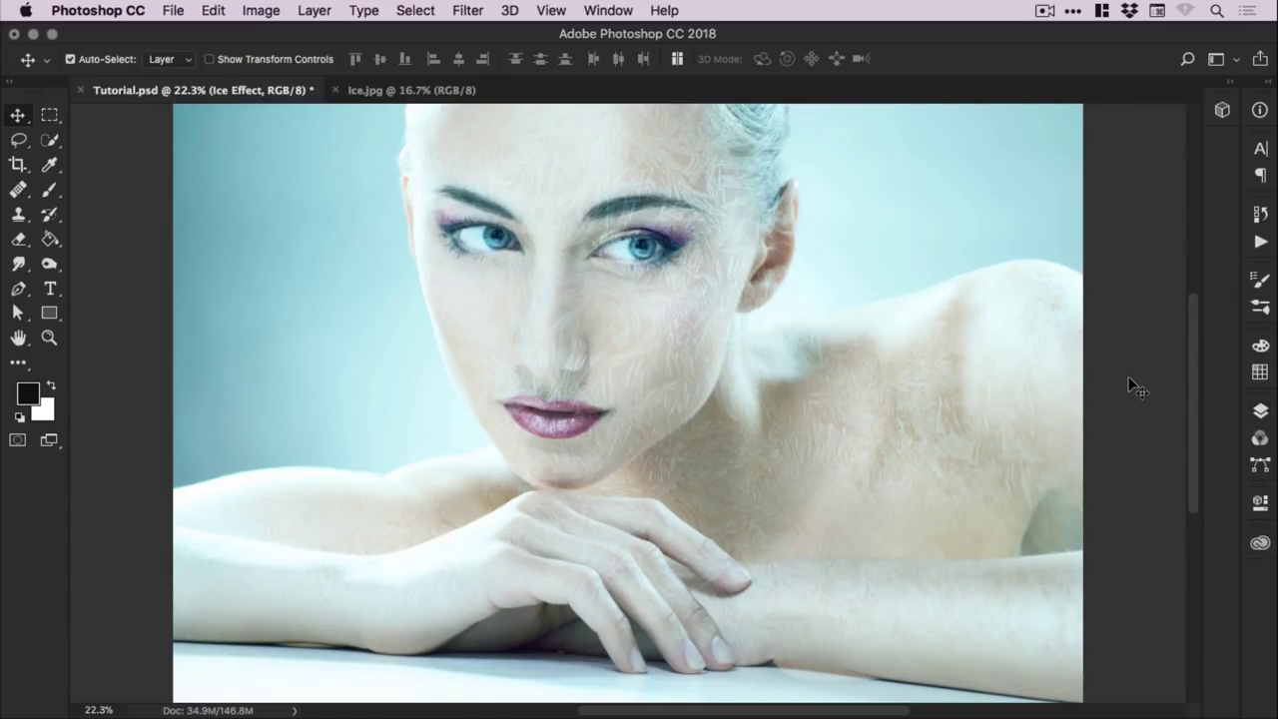